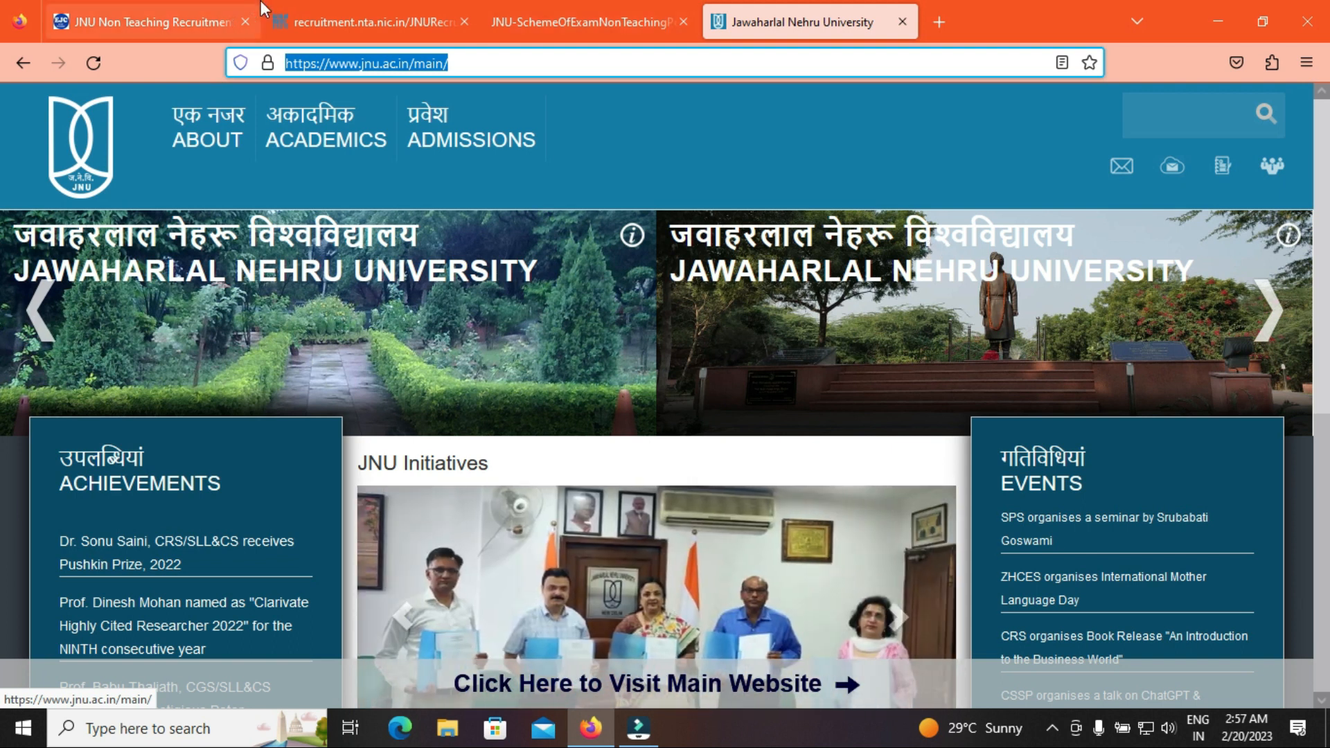
Look over the opened JNU scheme-of-examination PDF and the NTA JNU Non-Teaching Recruitment Examination page
left_click(576, 16)
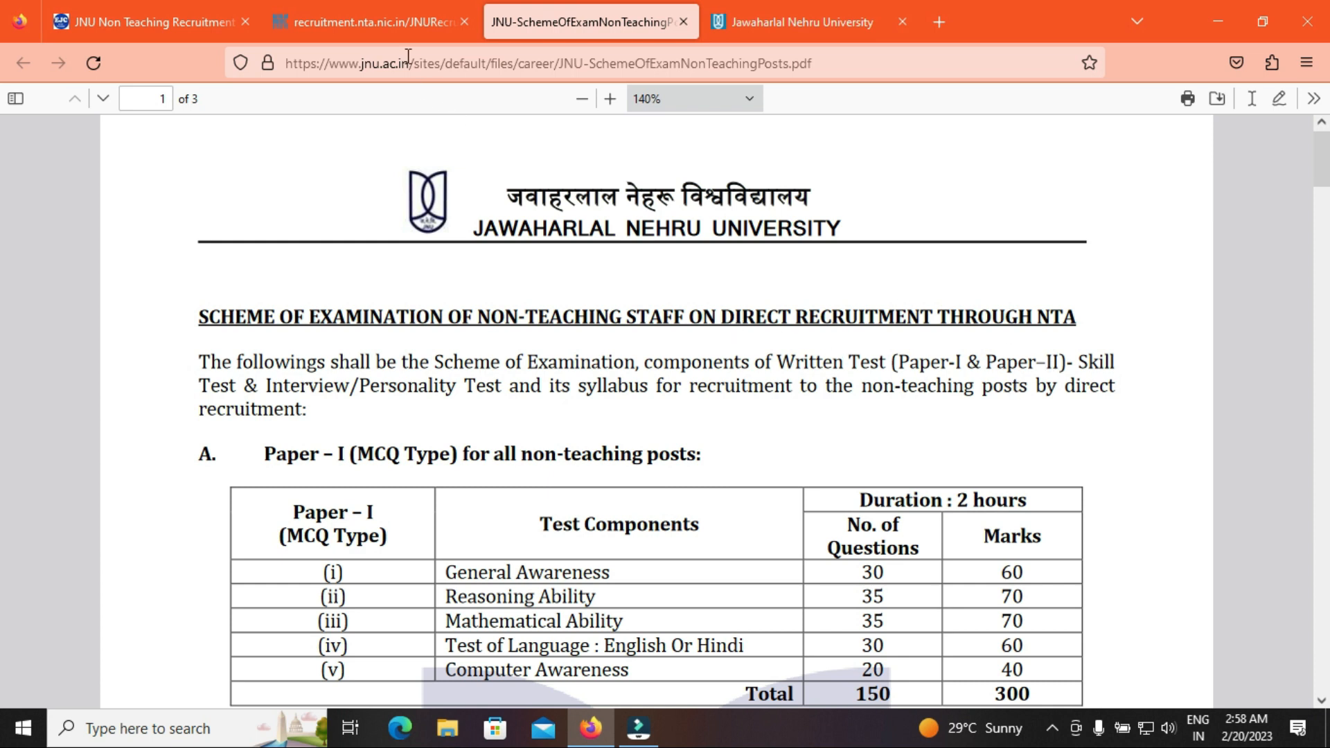
left_click(380, 12)
scroll(1250, 253, "up", 15)
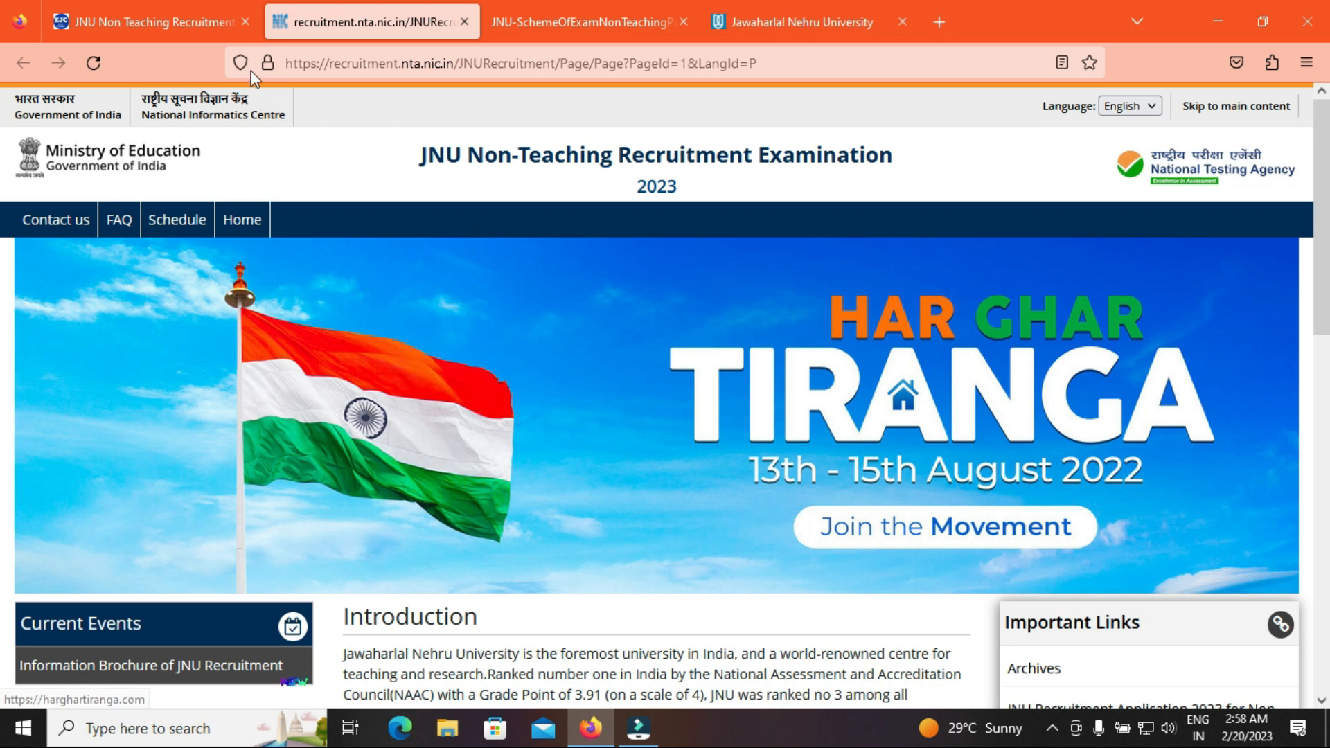
left_click(539, 10)
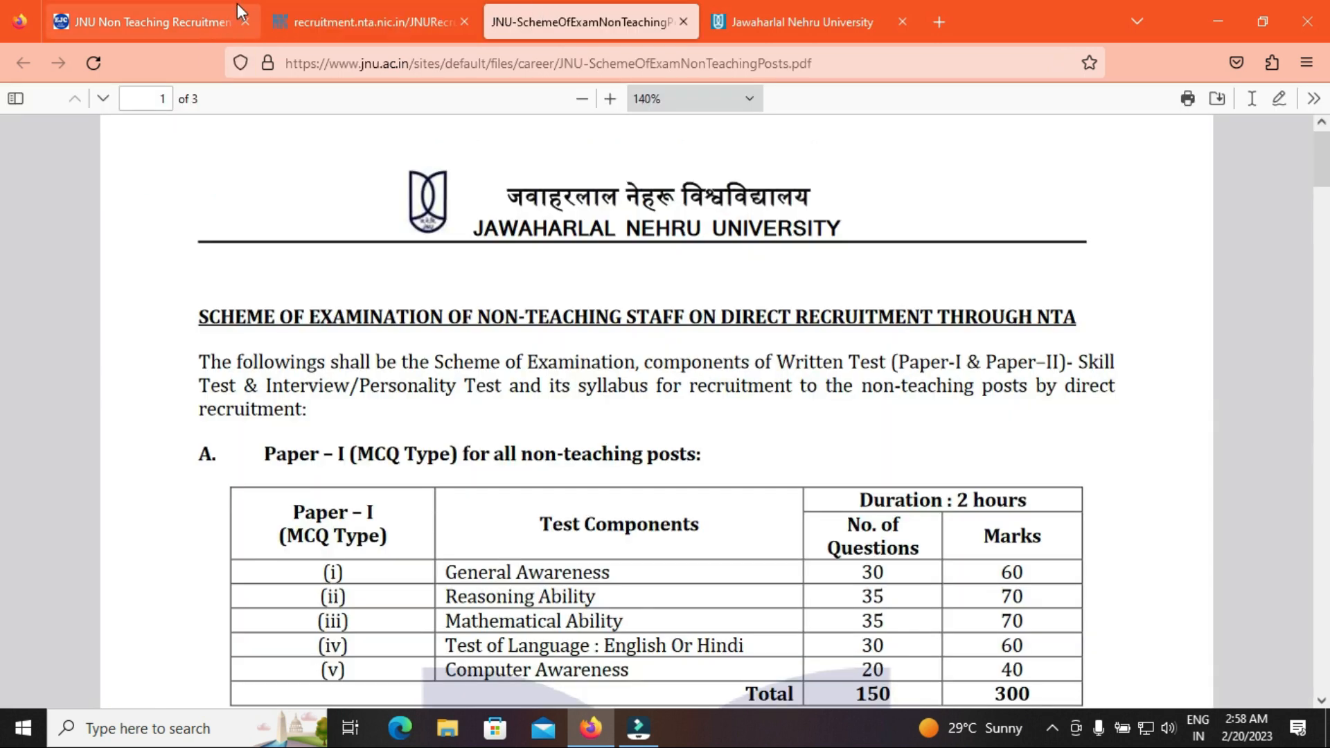
Open the ejobncareer article on JNU non-teaching recruitment and read the vacancy table from Deputy Registrar to Personal Assistant
left_click(158, 29)
scroll(3, 298, "down", 10)
scroll(4, 281, "down", 15)
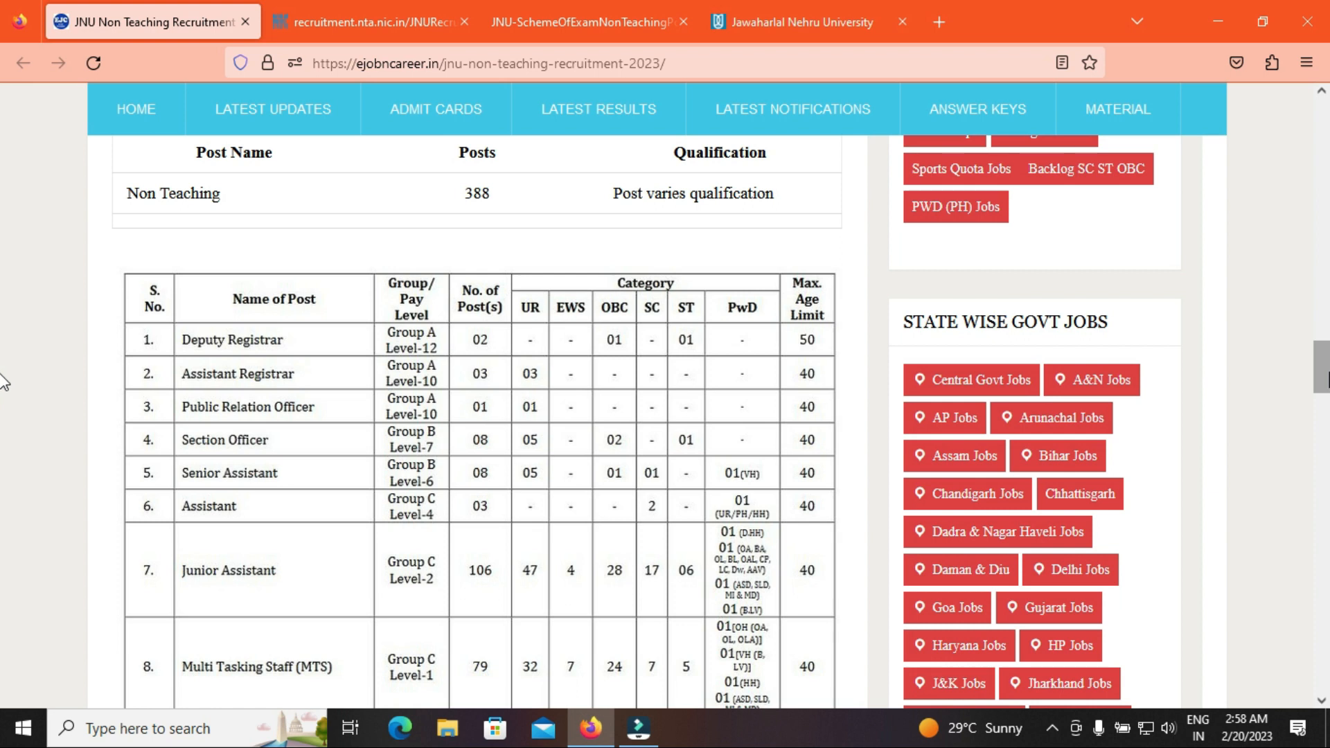
scroll(2, 402, "down", 3)
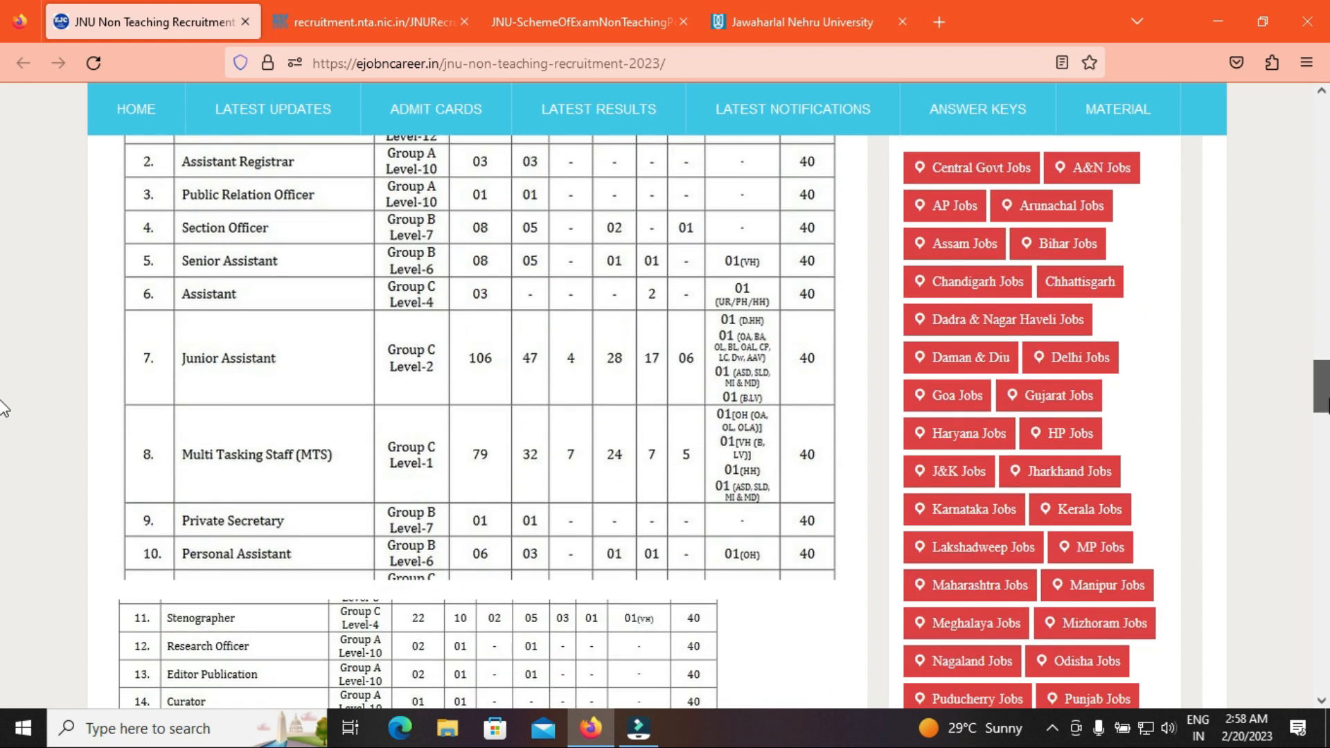
scroll(3, 410, "down", 1)
scroll(3, 411, "down", 2)
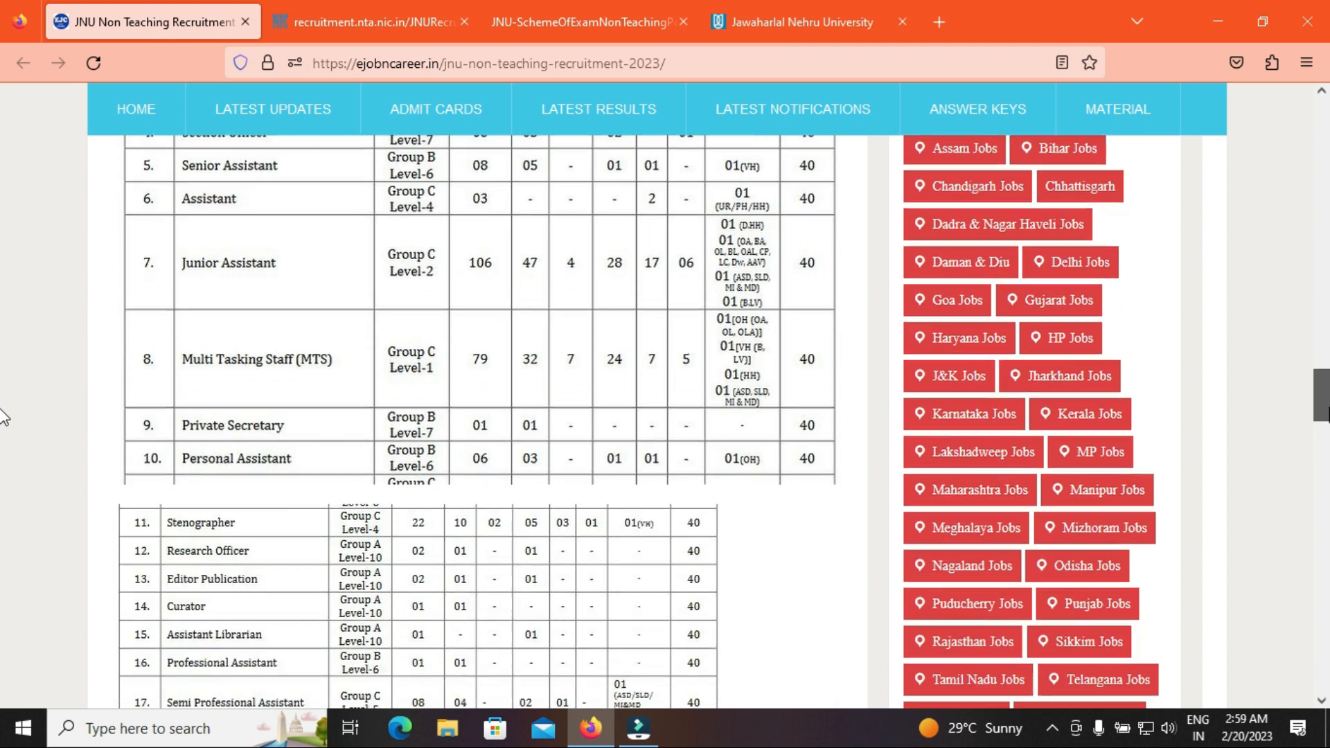
Read the vacancy table rows from Stenographer to Senior System Analyst, including category-wise posts and age limits
scroll(2, 422, "down", 1)
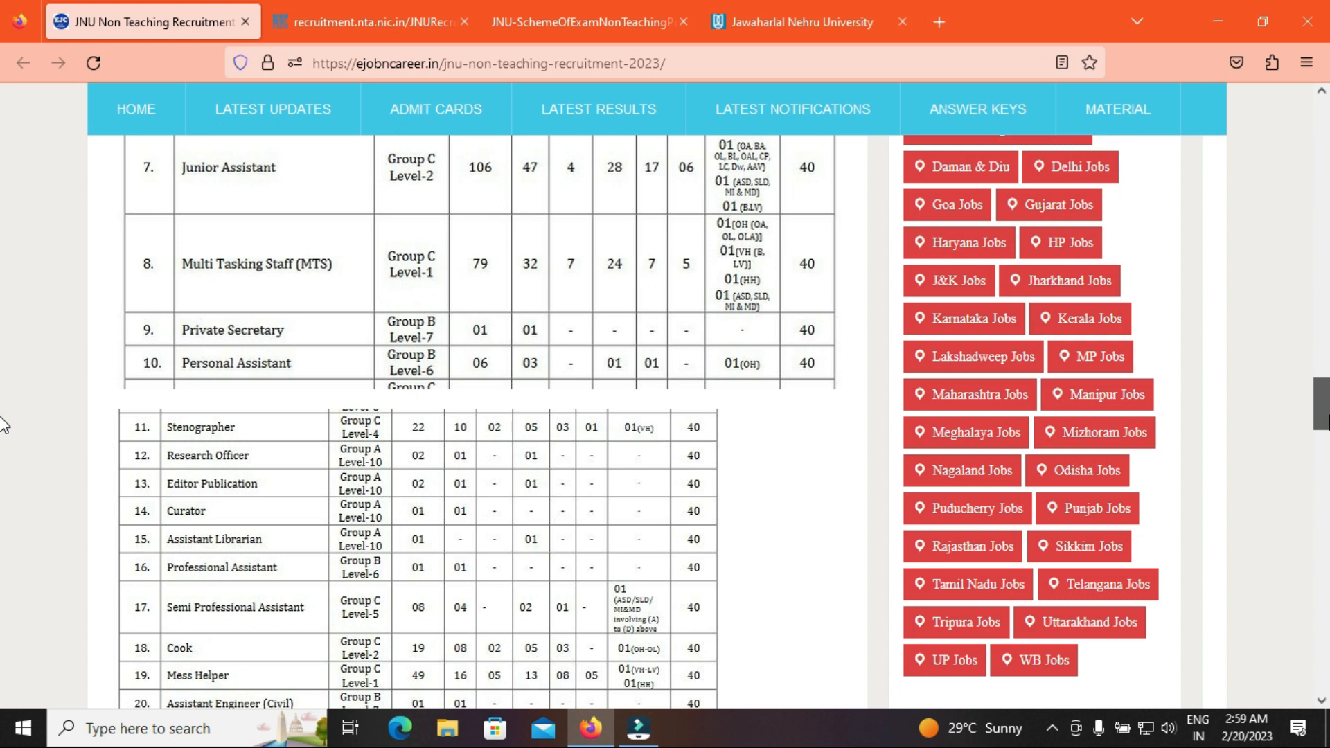
scroll(4, 424, "down", 1)
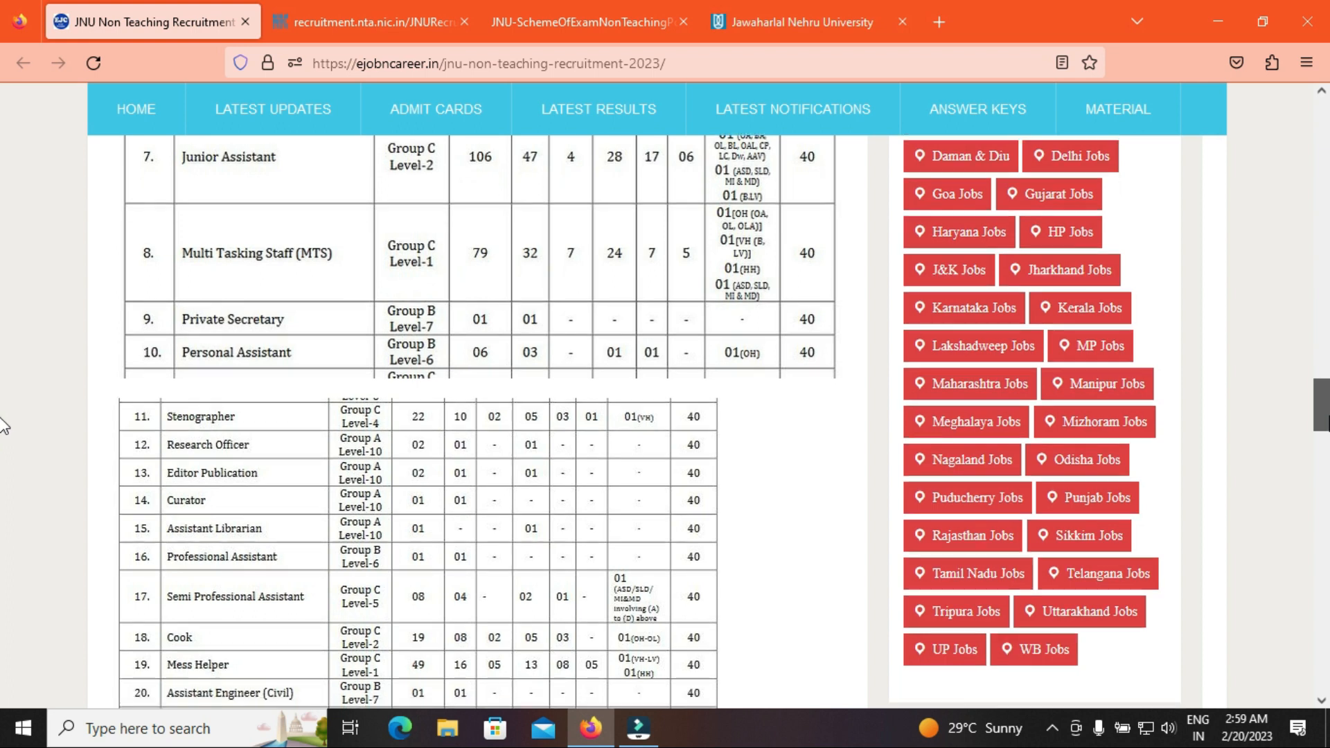
scroll(3, 426, "down", 1)
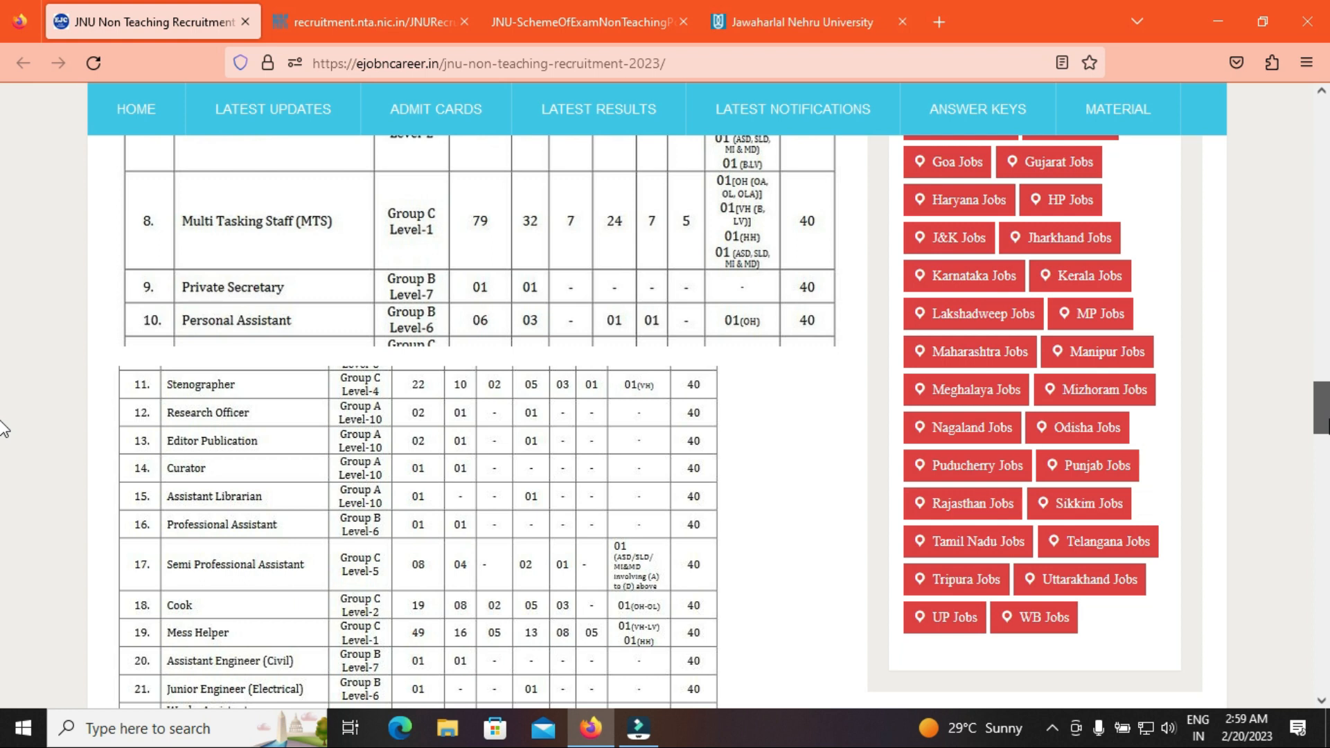
scroll(4, 429, "down", 3)
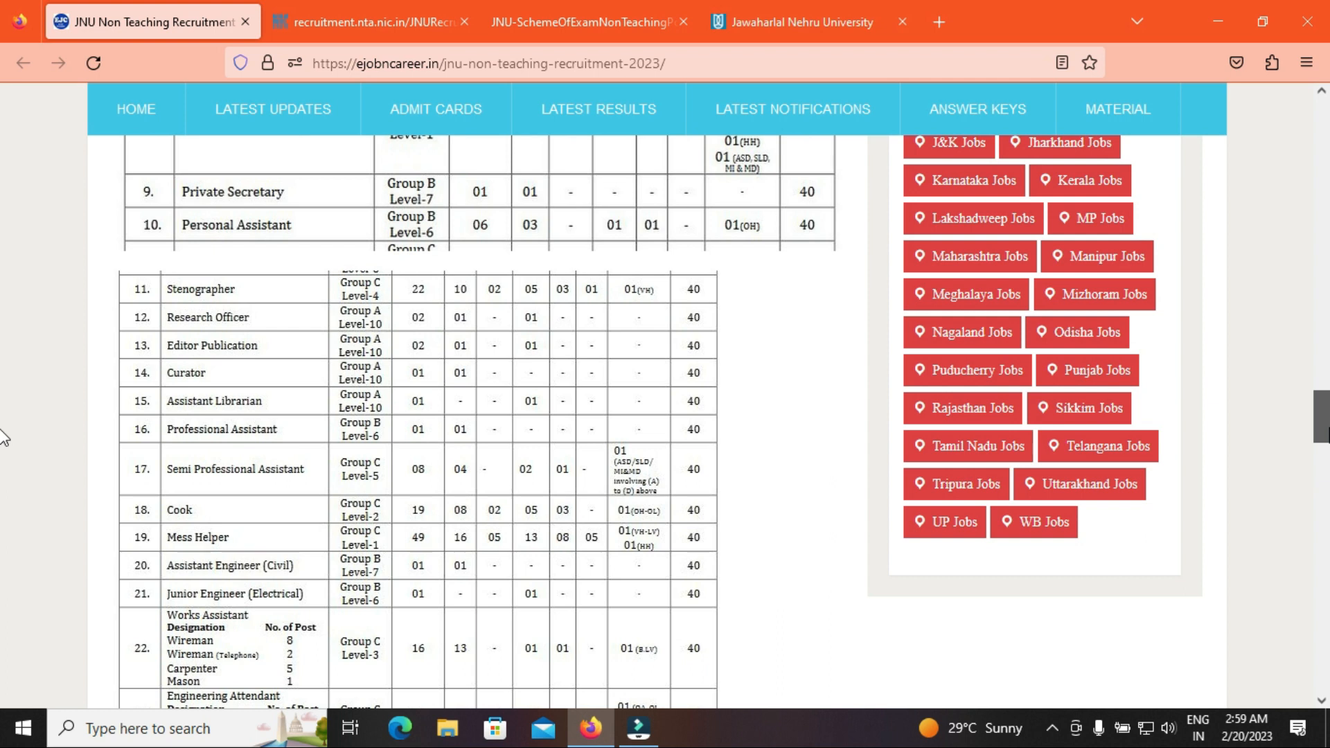
scroll(3, 438, "down", 1)
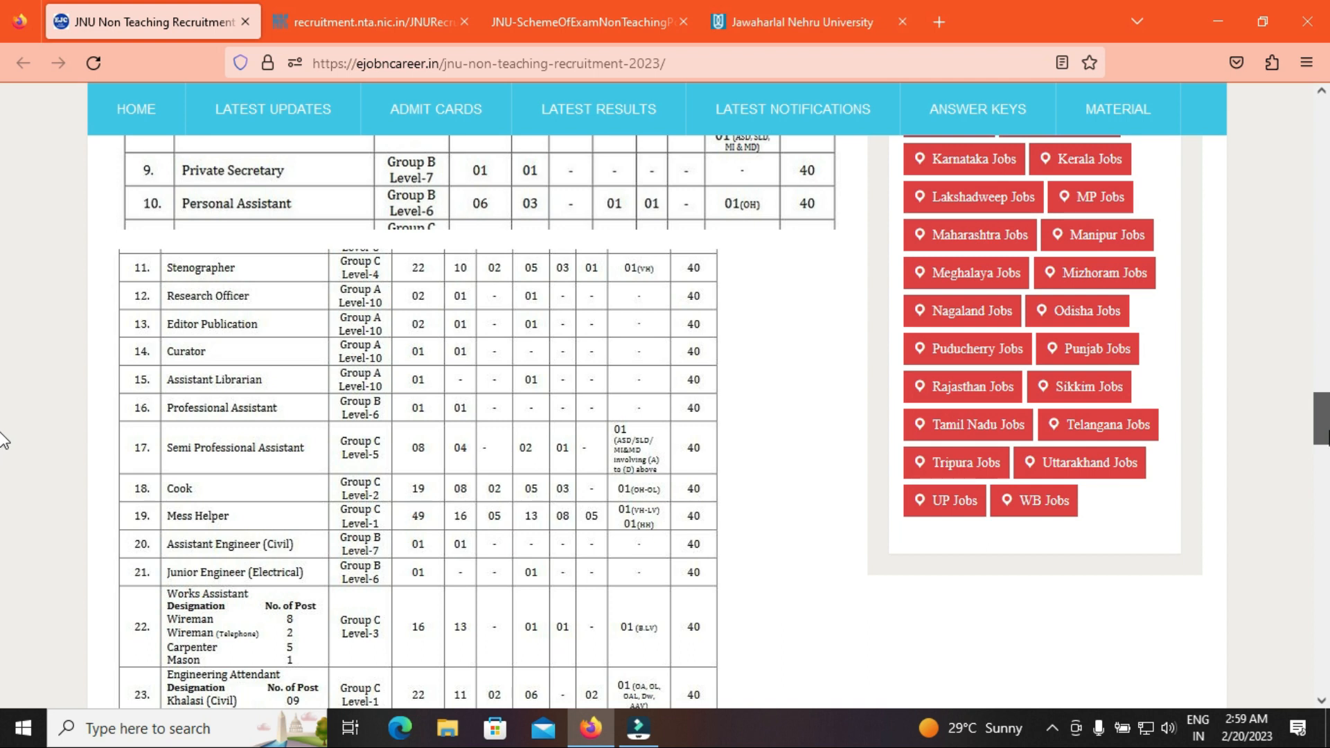
scroll(4, 439, "down", 2)
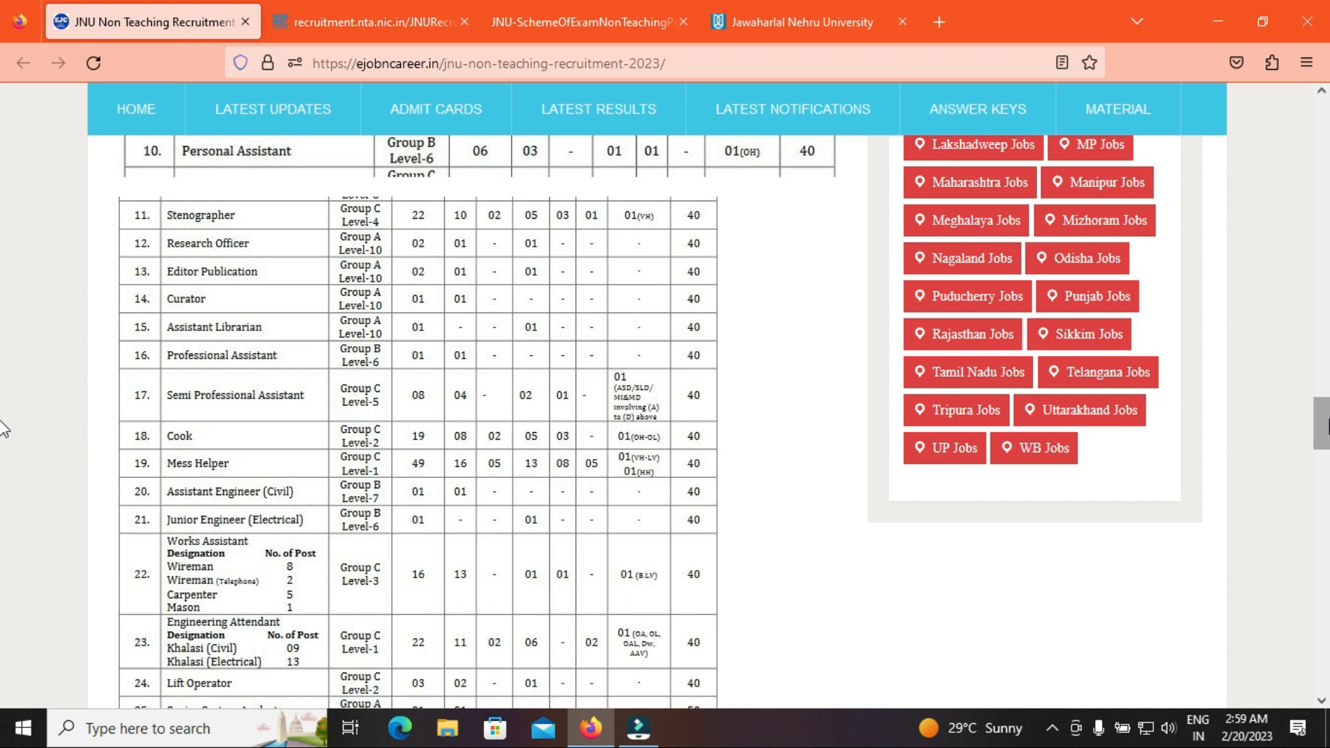
scroll(4, 444, "down", 2)
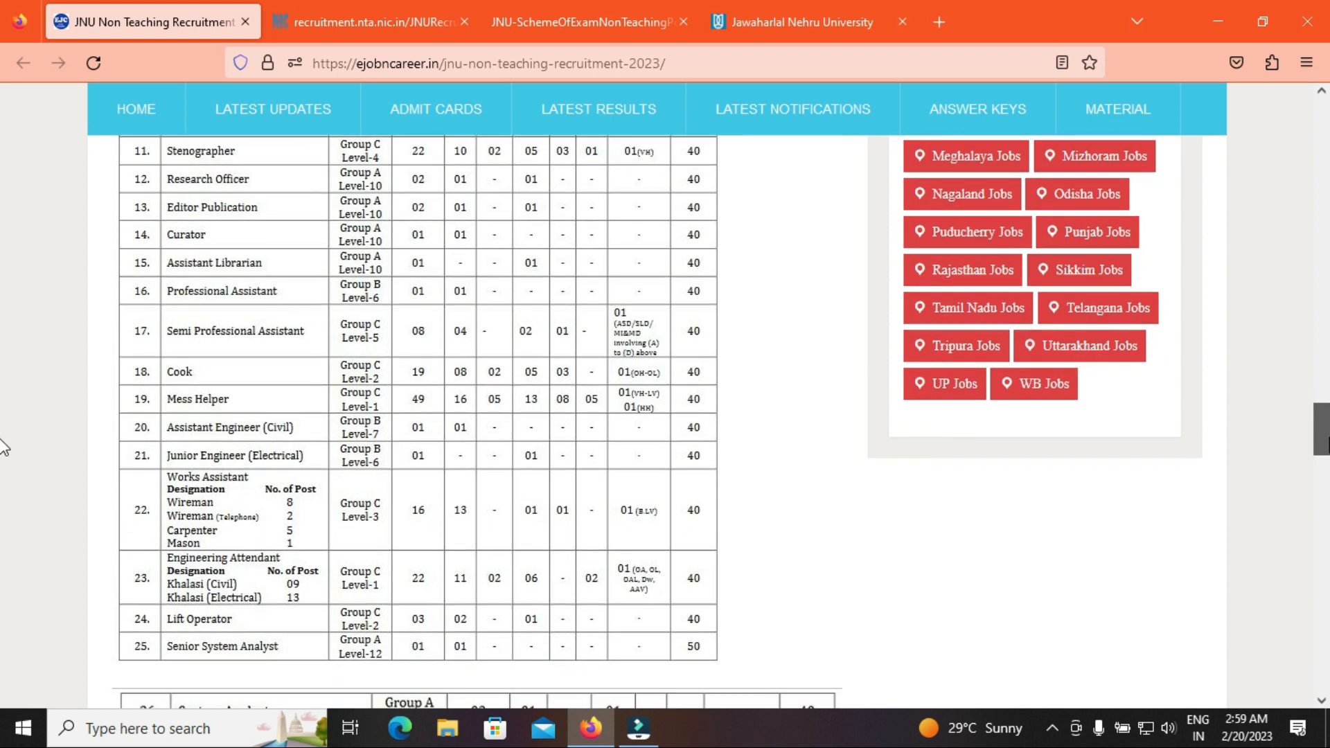
Read the last part of the vacancy table, from System Analyst to Junior Translator Officer and the total row
scroll(4, 447, "down", 5)
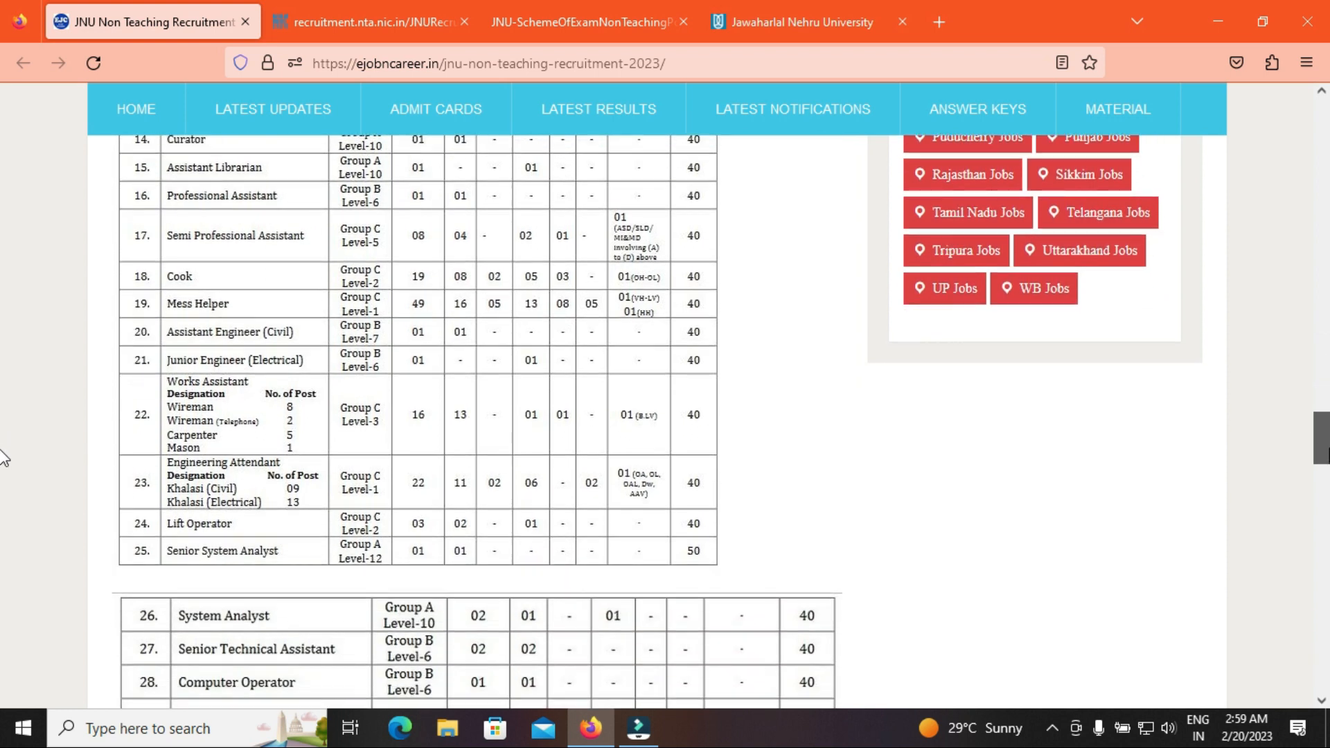
scroll(3, 478, "down", 3)
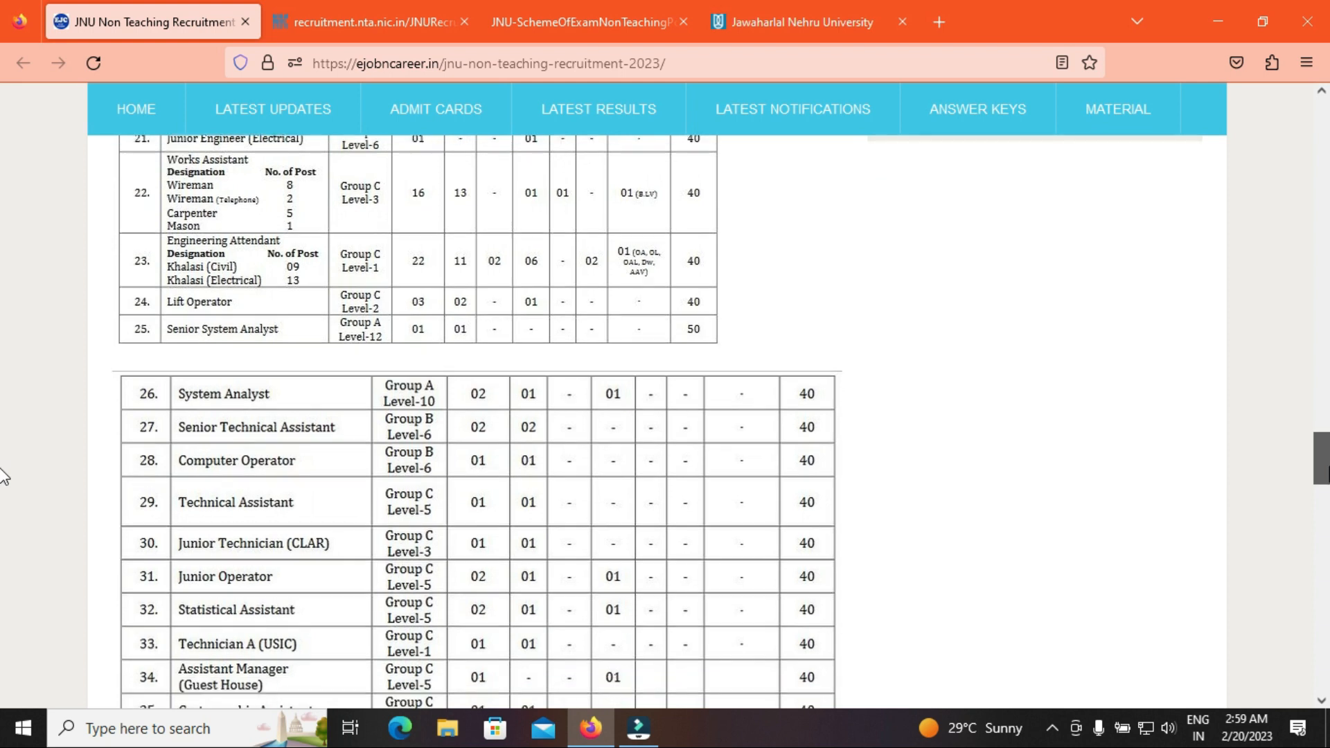
scroll(3, 485, "down", 1)
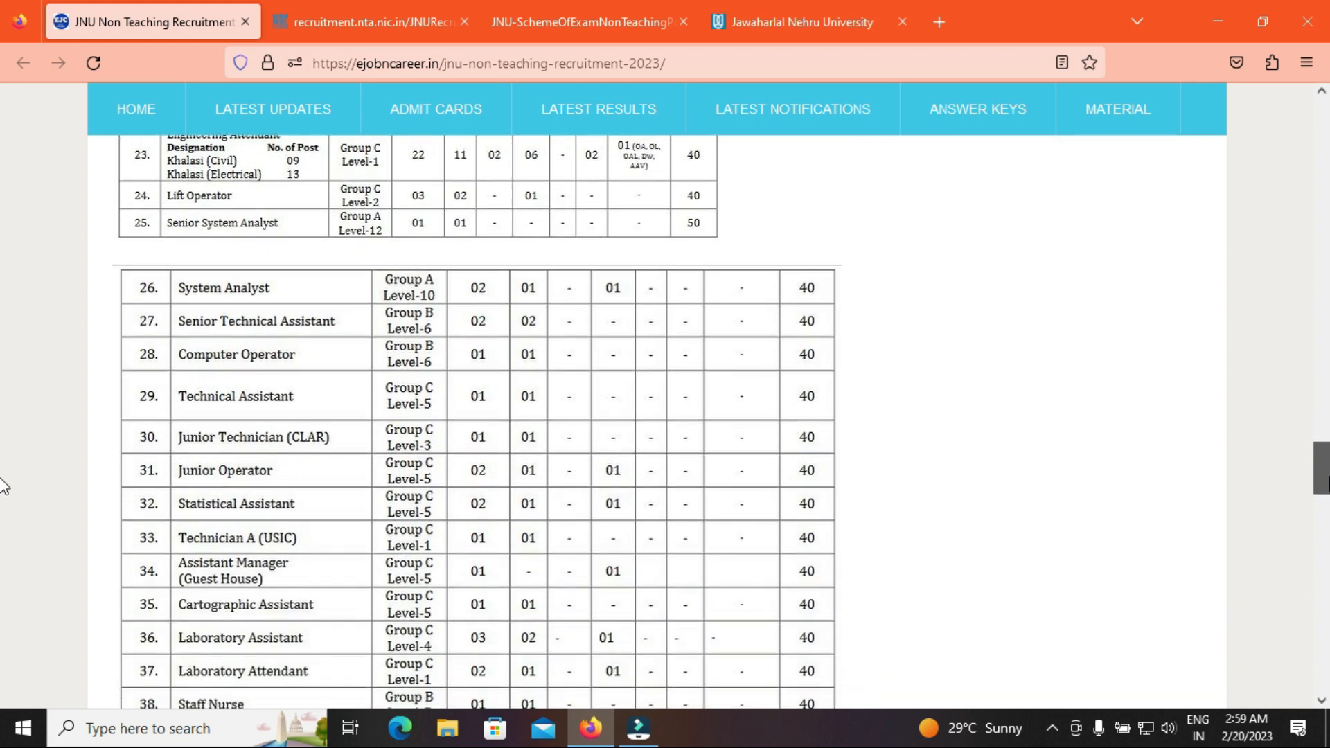
scroll(3, 487, "down", 1)
scroll(4, 489, "down", 1)
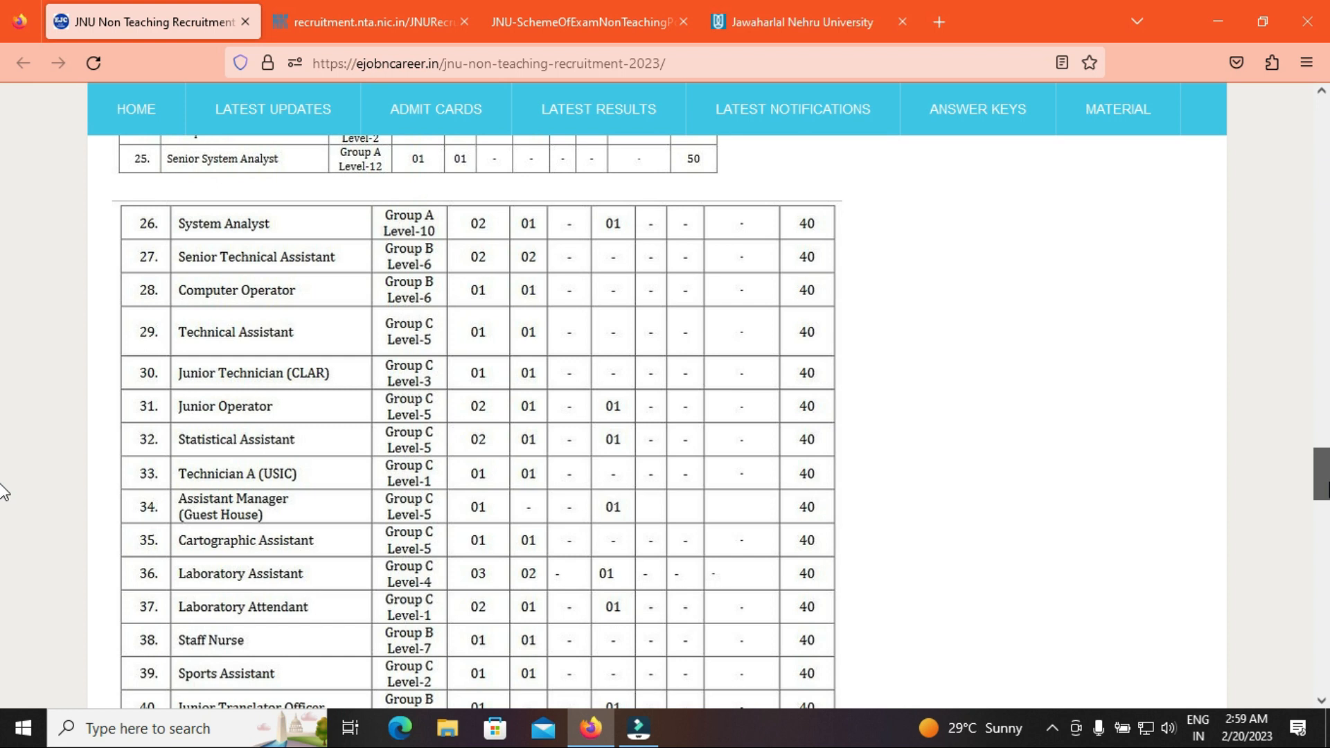
scroll(3, 493, "down", 1)
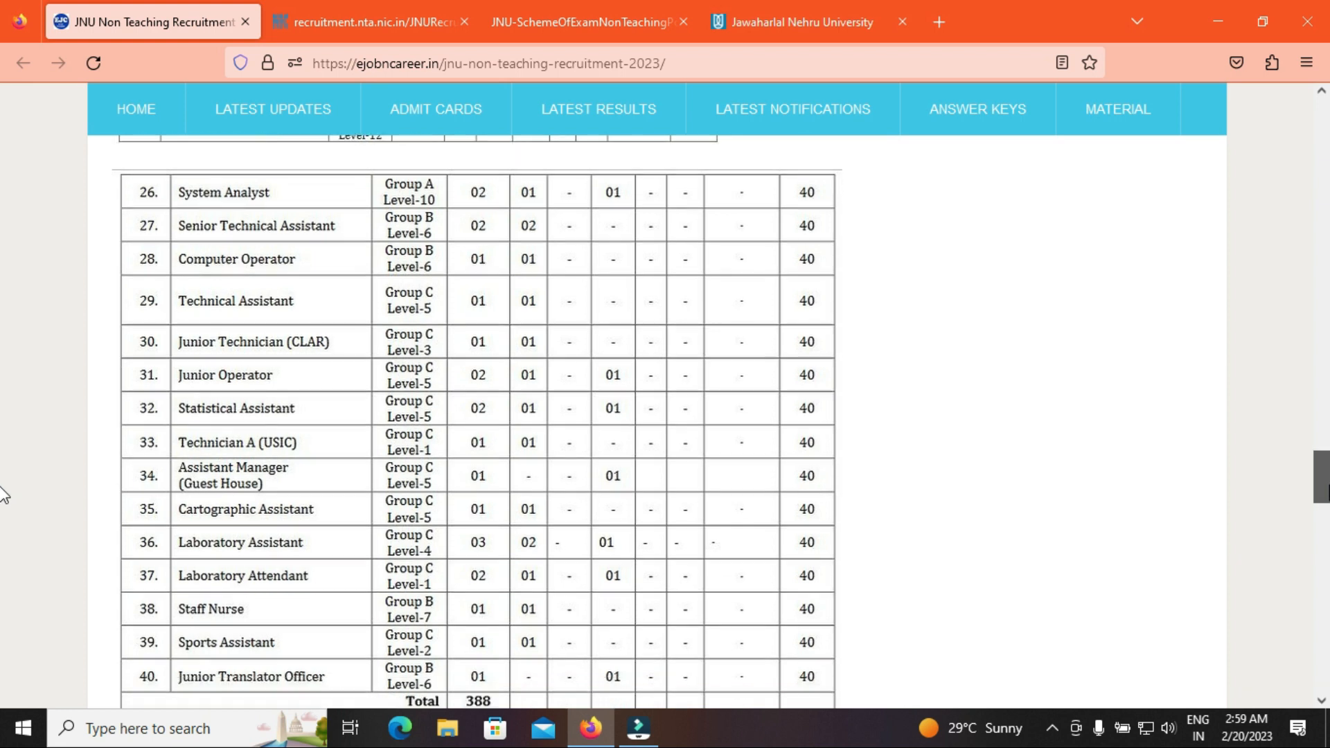
scroll(4, 499, "down", 2)
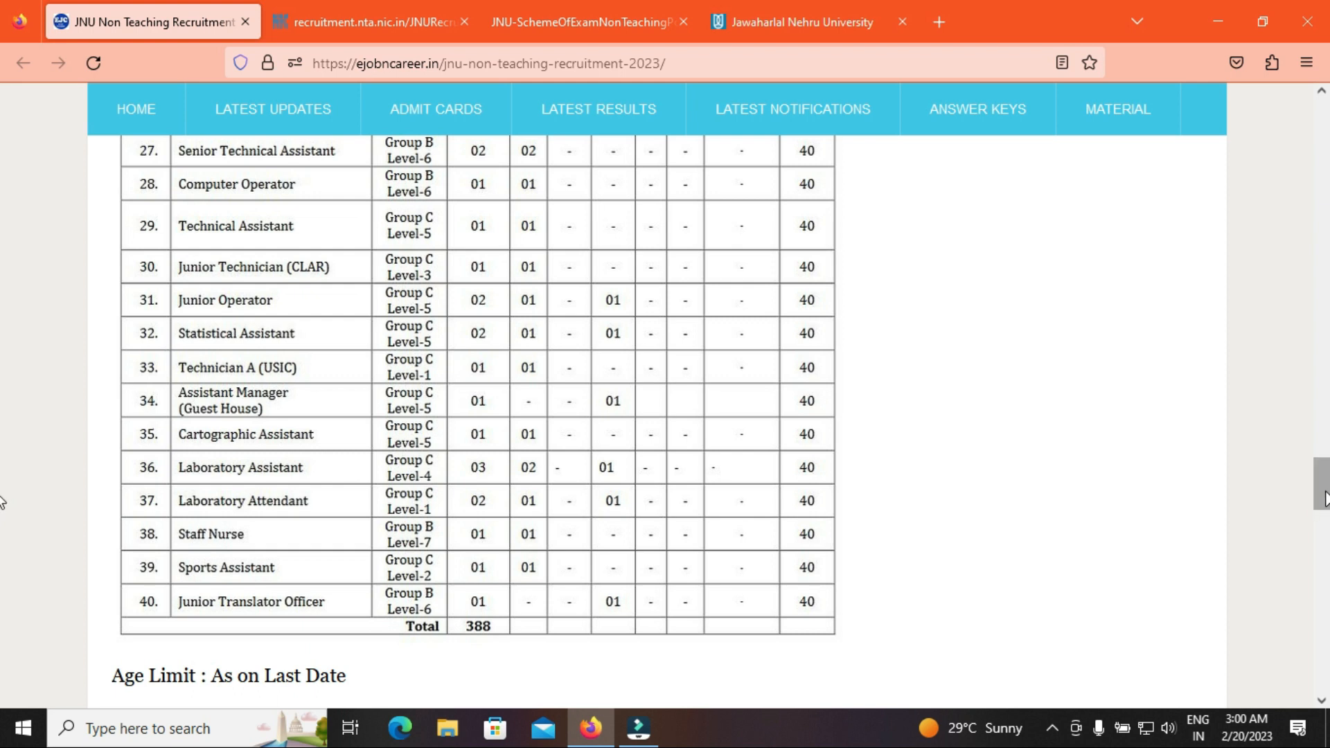
Read the article's age limit and selection procedure sections, and go back to its application dates and fee table
scroll(4, 509, "down", 1)
scroll(4, 511, "down", 2)
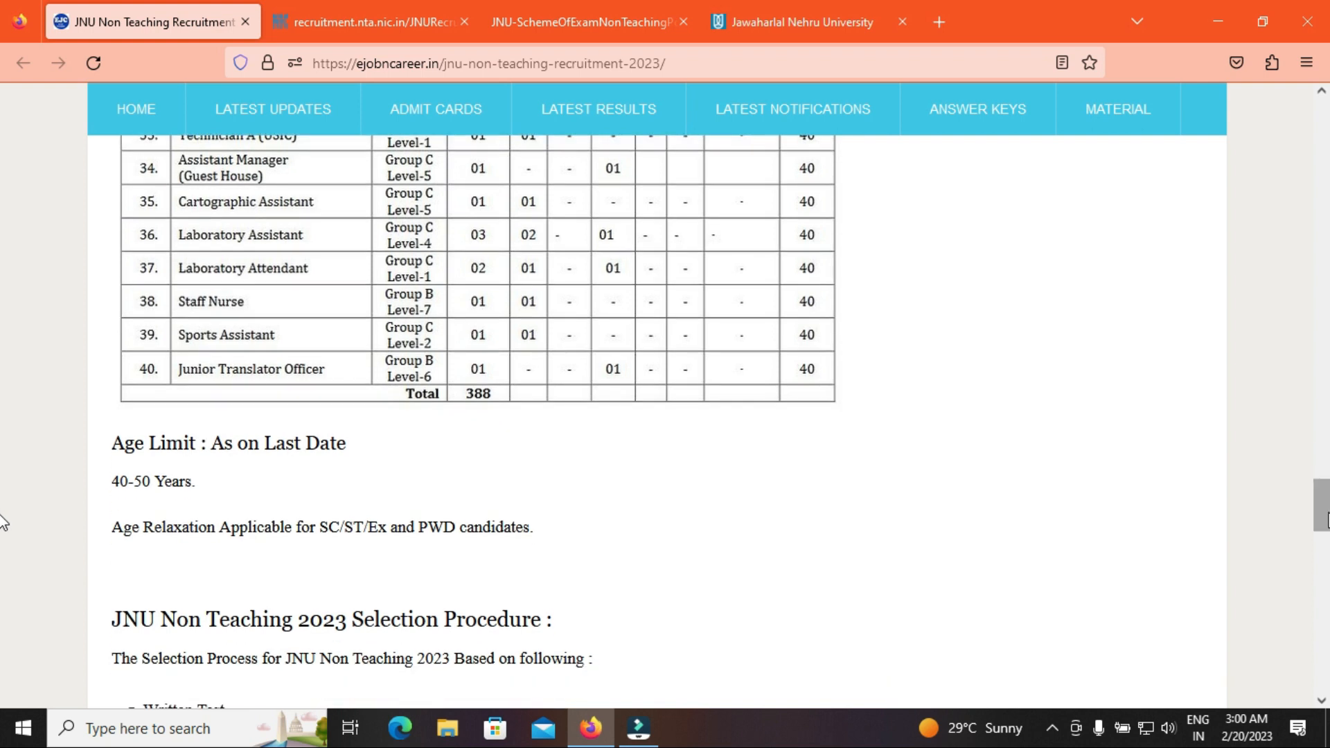
scroll(3, 522, "down", 1)
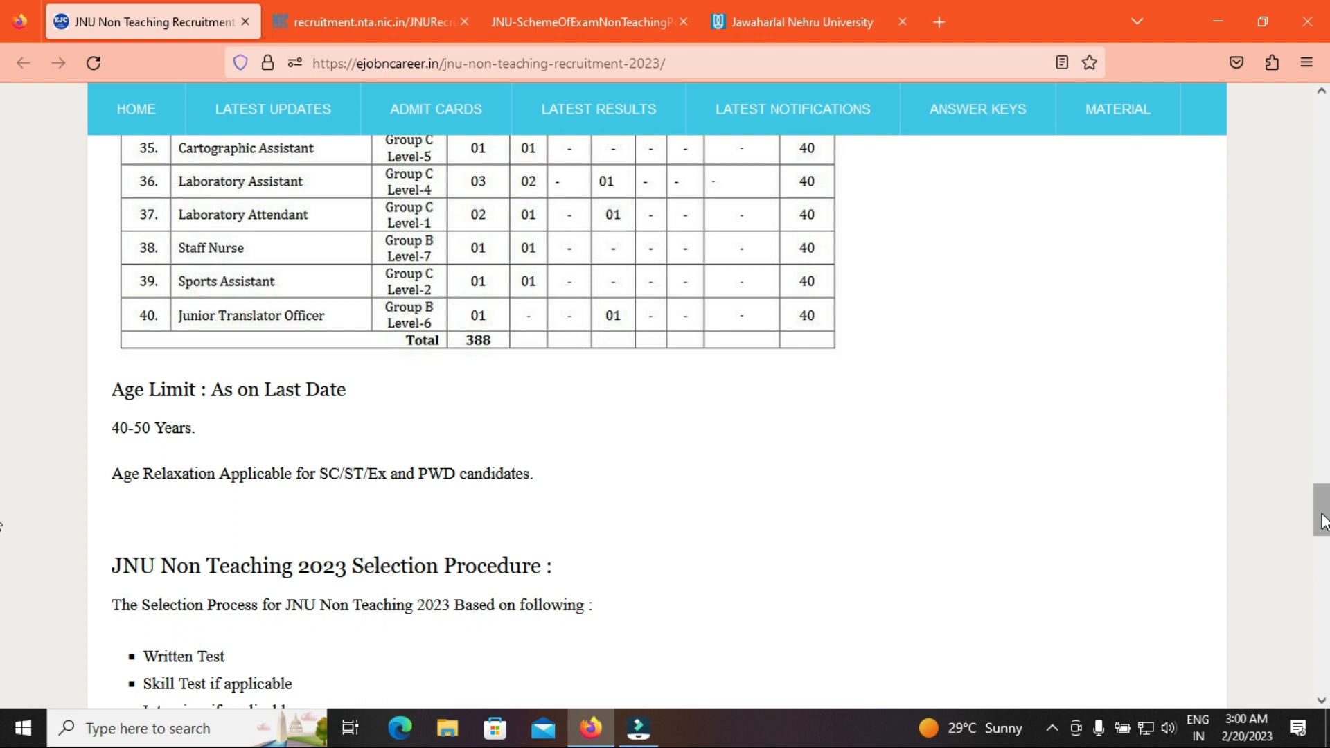
left_click_drag(1323, 521, 1322, 526)
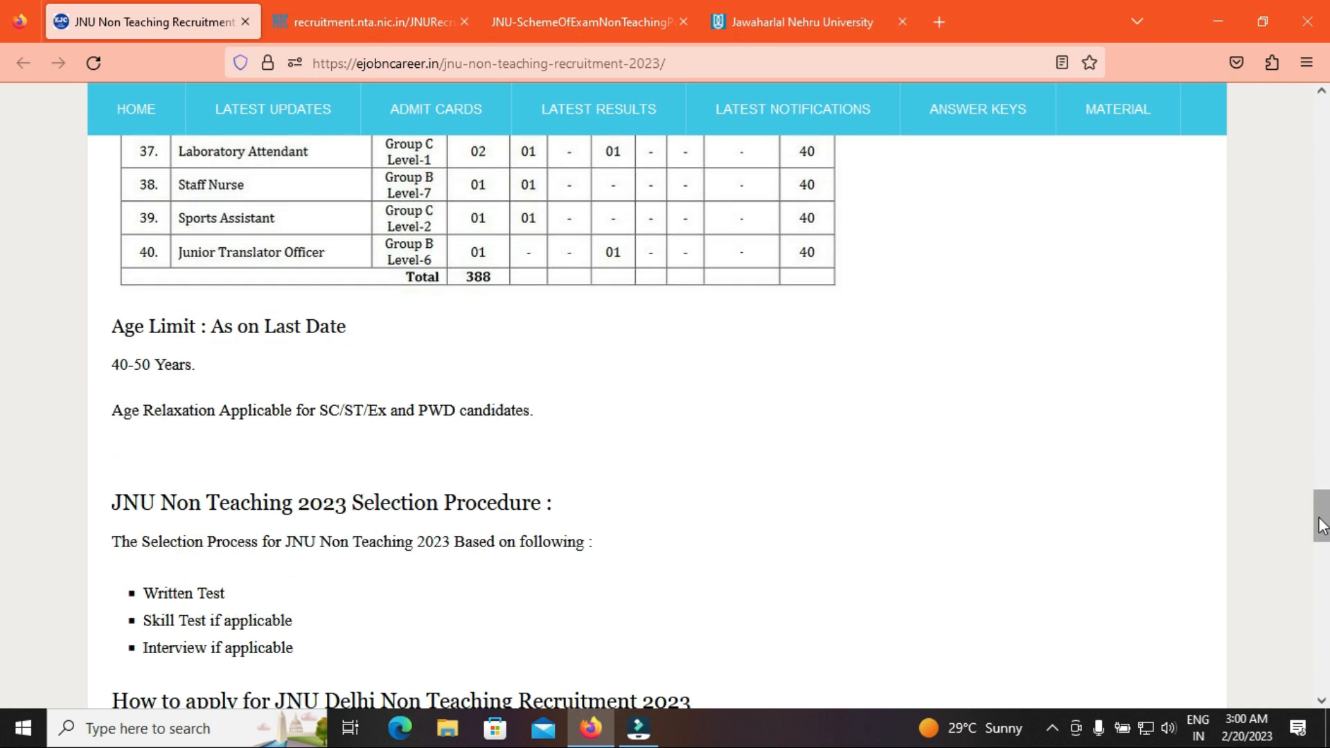
left_click_drag(1322, 526, 1327, 531)
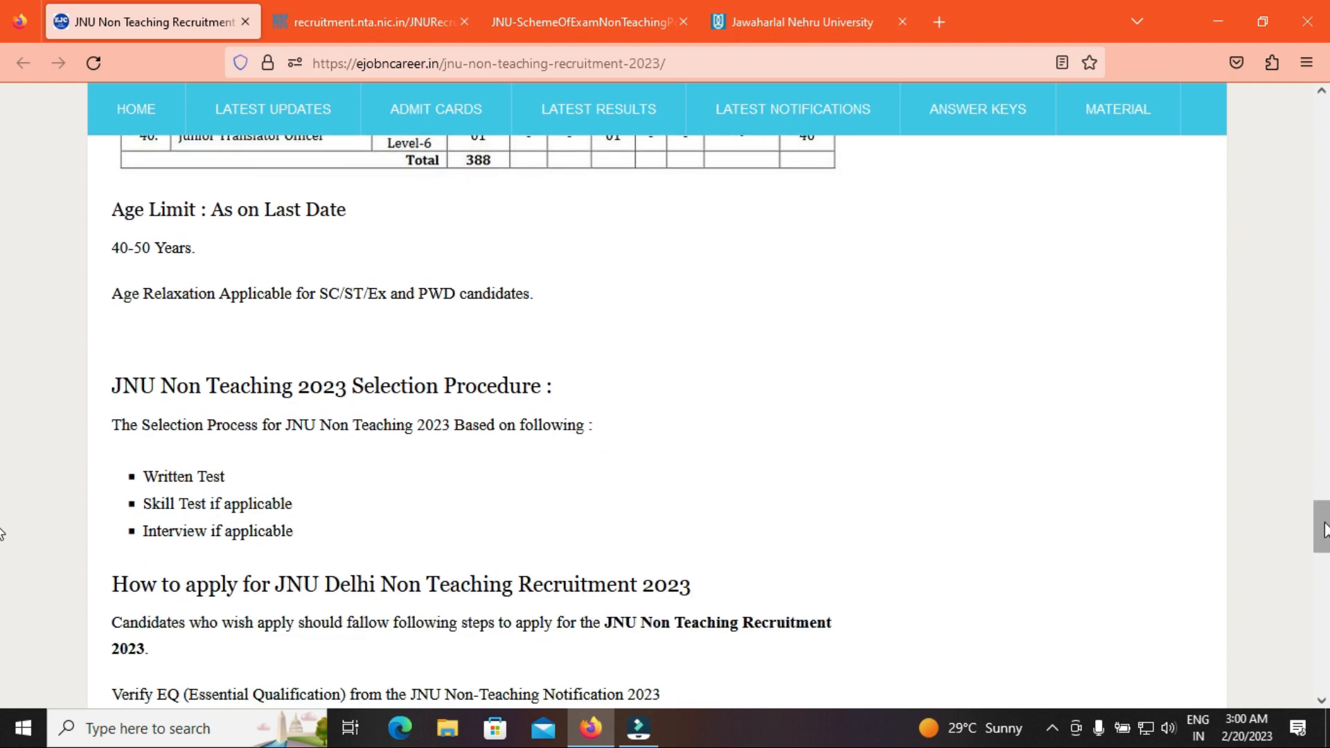
left_click_drag(1325, 530, 1325, 312)
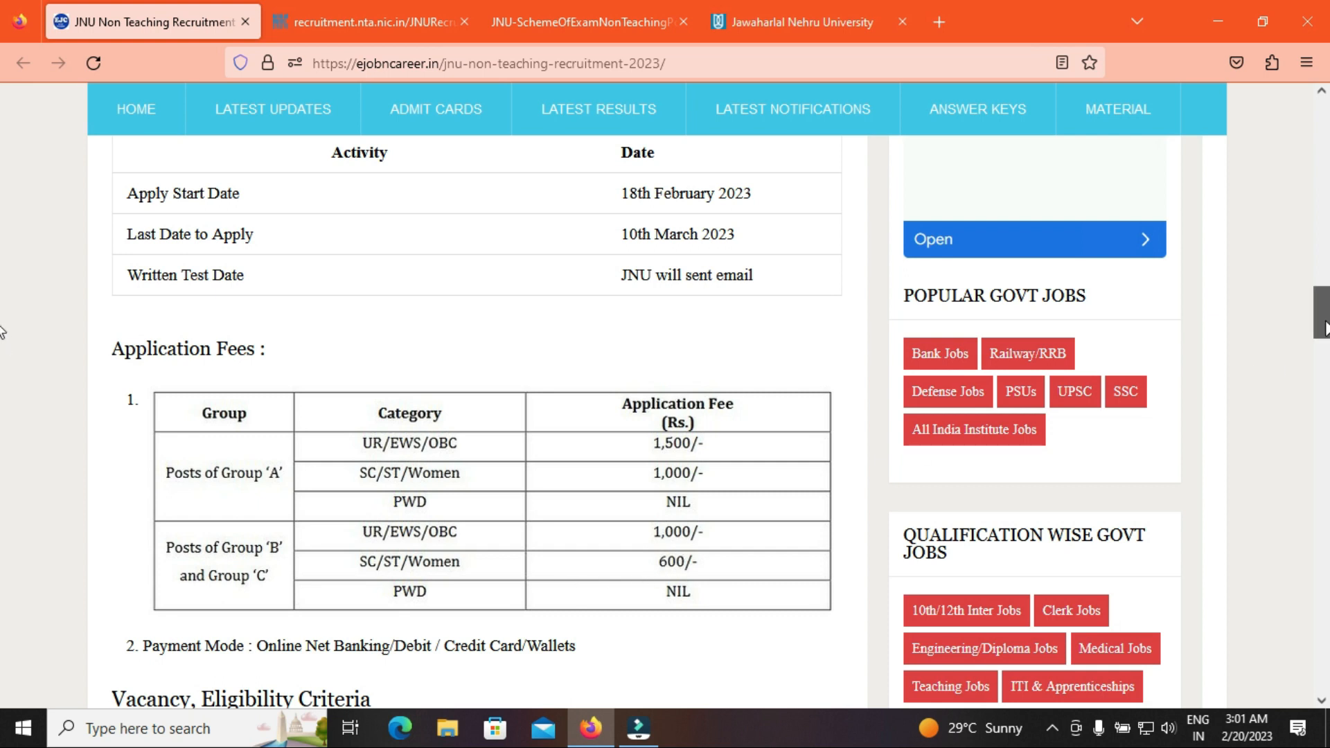
scroll(739, 199, "down", 3)
Open the scheme-of-examination PDF and look through the post-wise syllabus and skill test tables on page 2
left_click(420, 31)
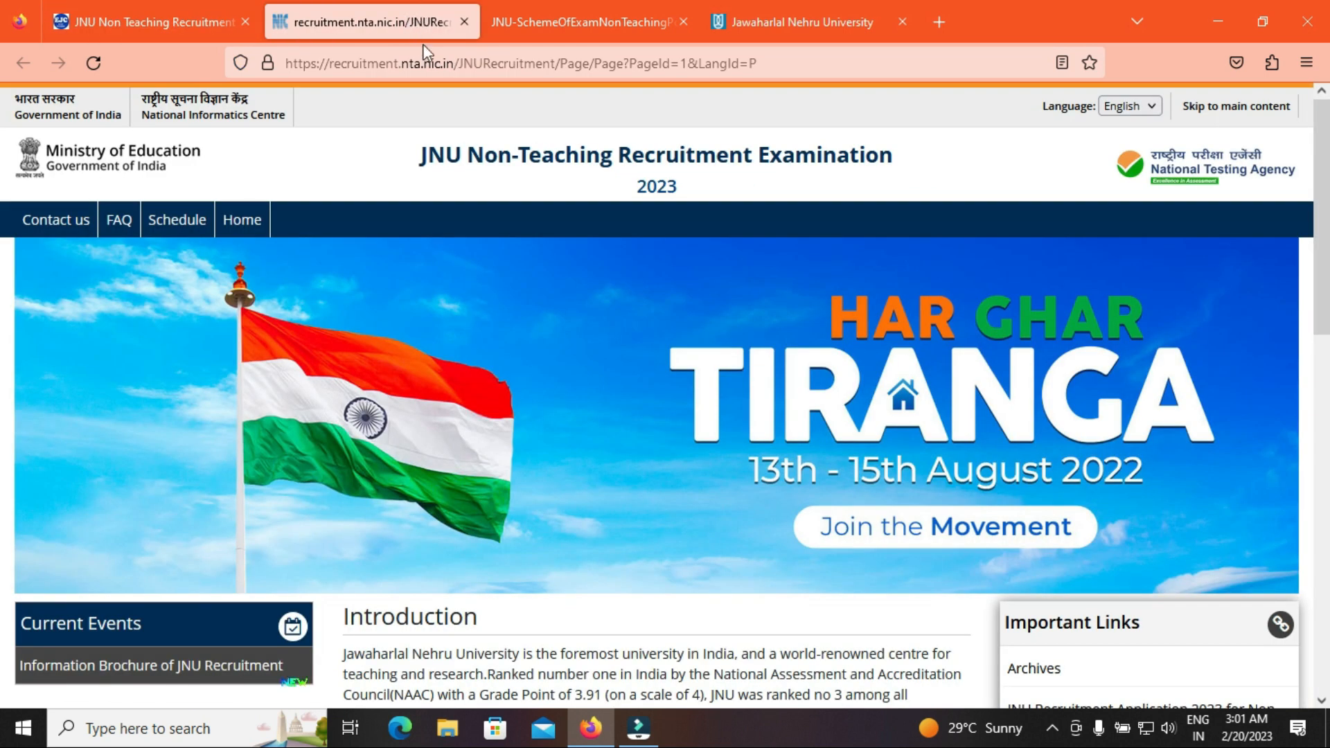
left_click(582, 21)
left_click_drag(1328, 182, 1328, 289)
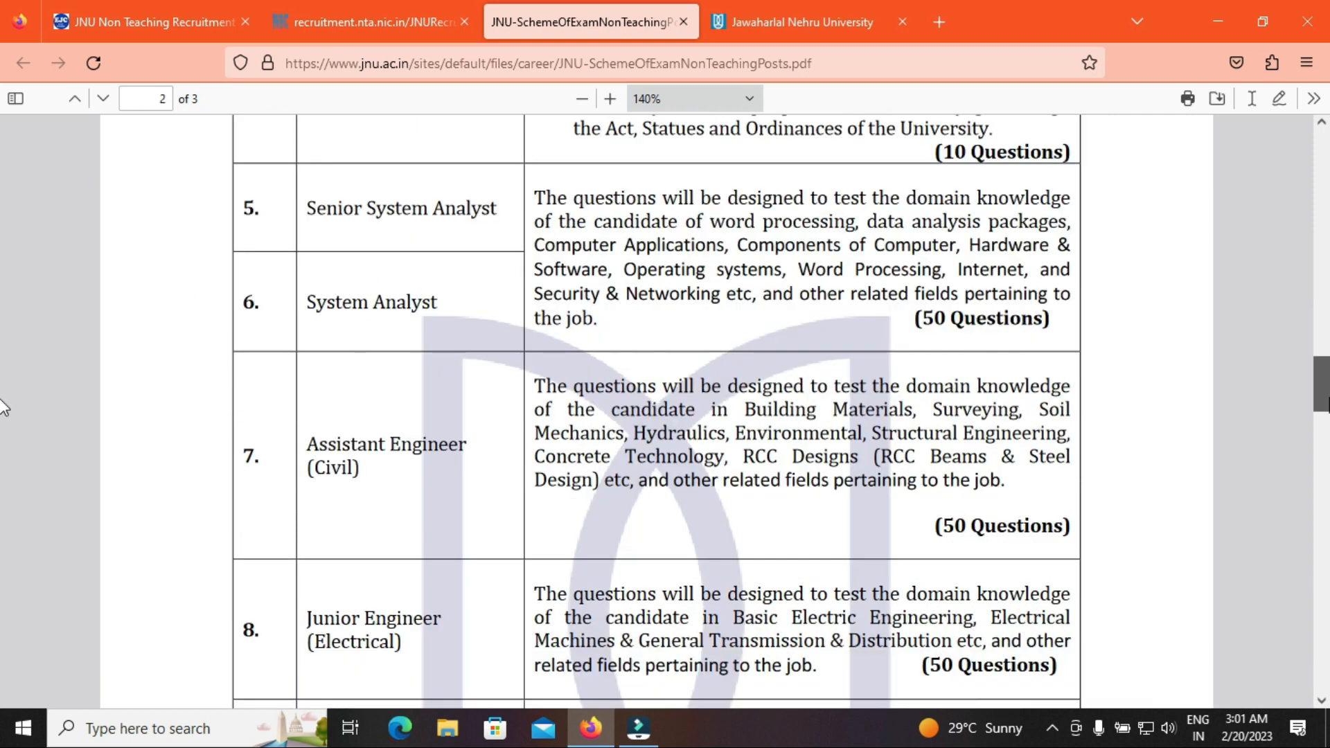
scroll(3, 416, "up", 2)
scroll(4, 485, "down", 10)
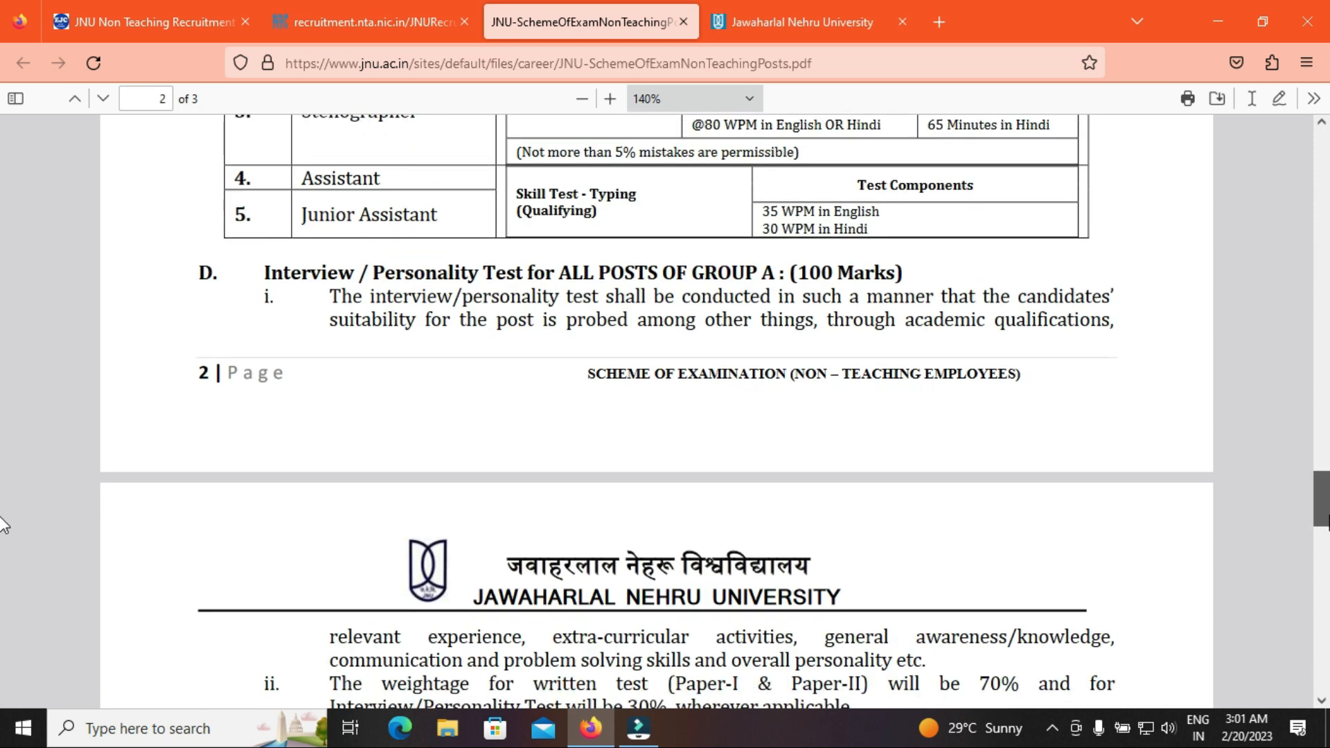
Read the notes on page 3 of the PDF and highlight the qualifying-marks lines for OBC and SC/ST/PwD candidates
scroll(3, 527, "down", 5)
scroll(4, 565, "down", 1)
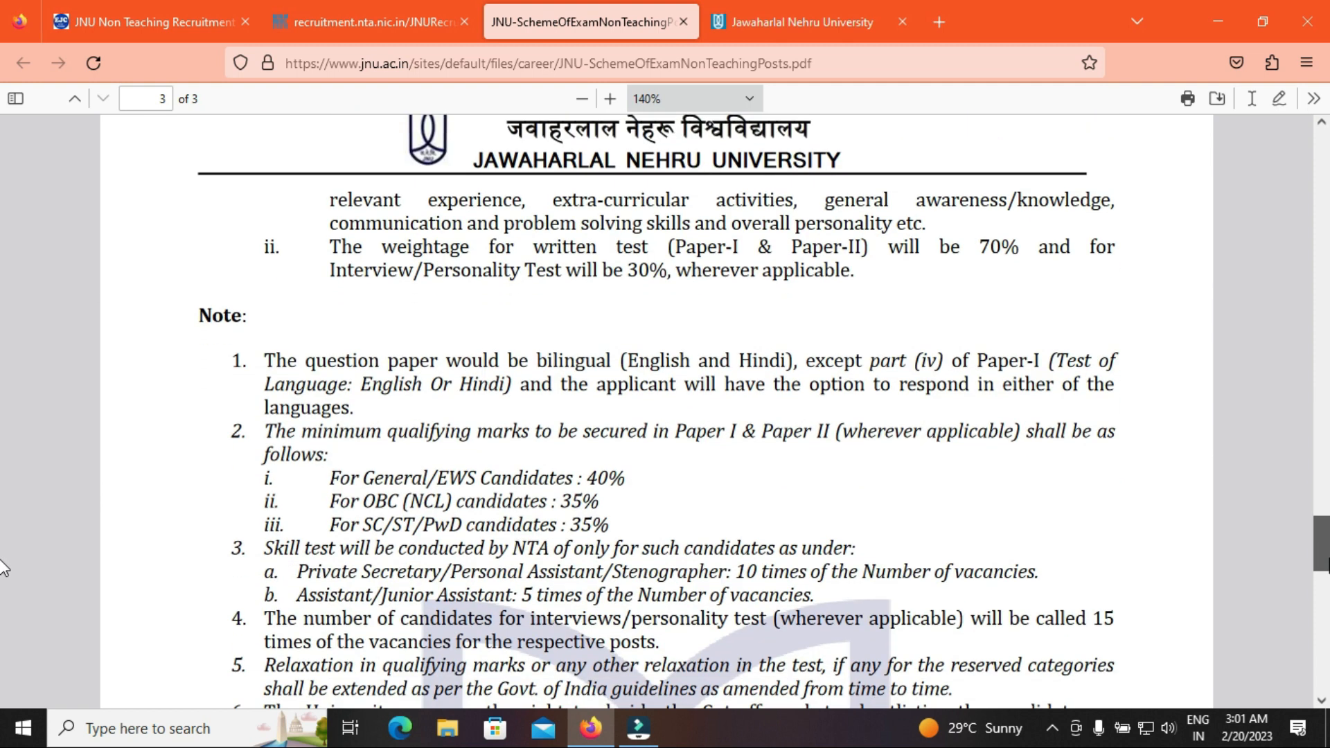
scroll(4, 568, "down", 1)
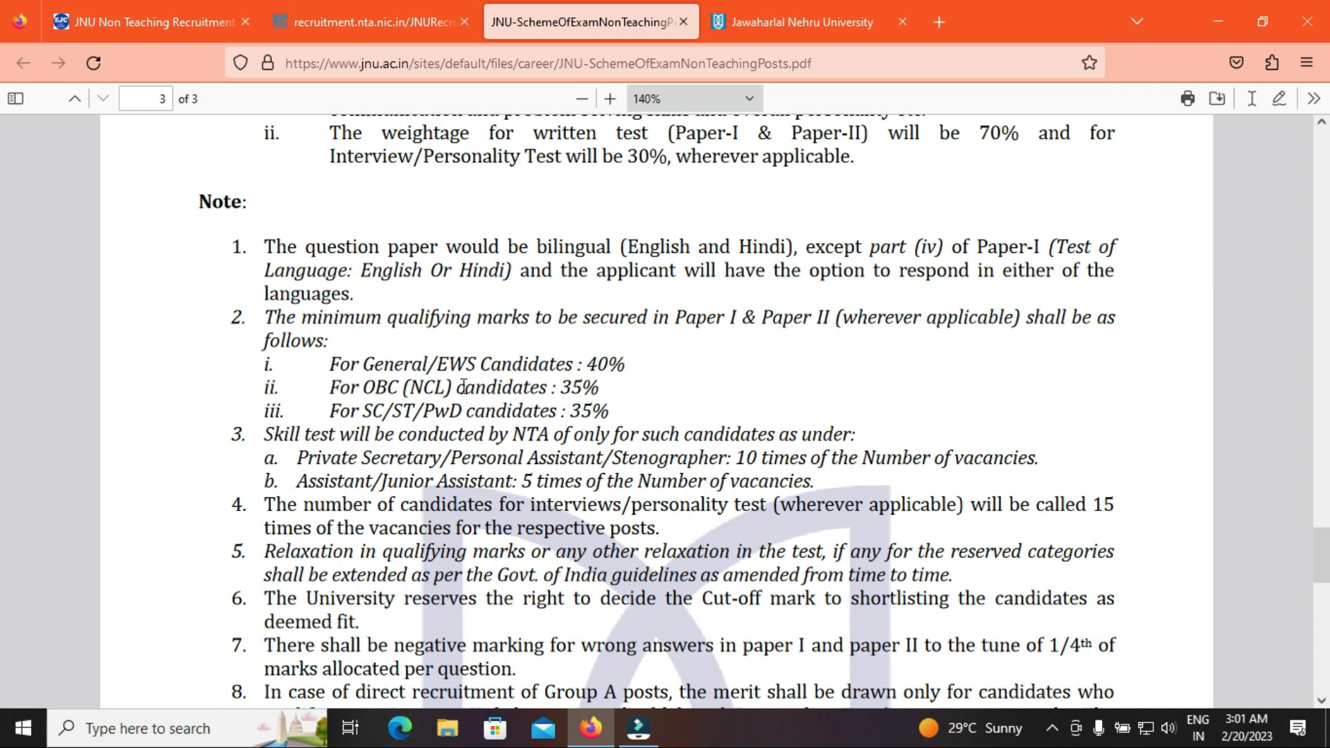
left_click_drag(462, 388, 516, 413)
scroll(4, 666, "down", 8)
left_click_drag(1329, 657, 429, 5)
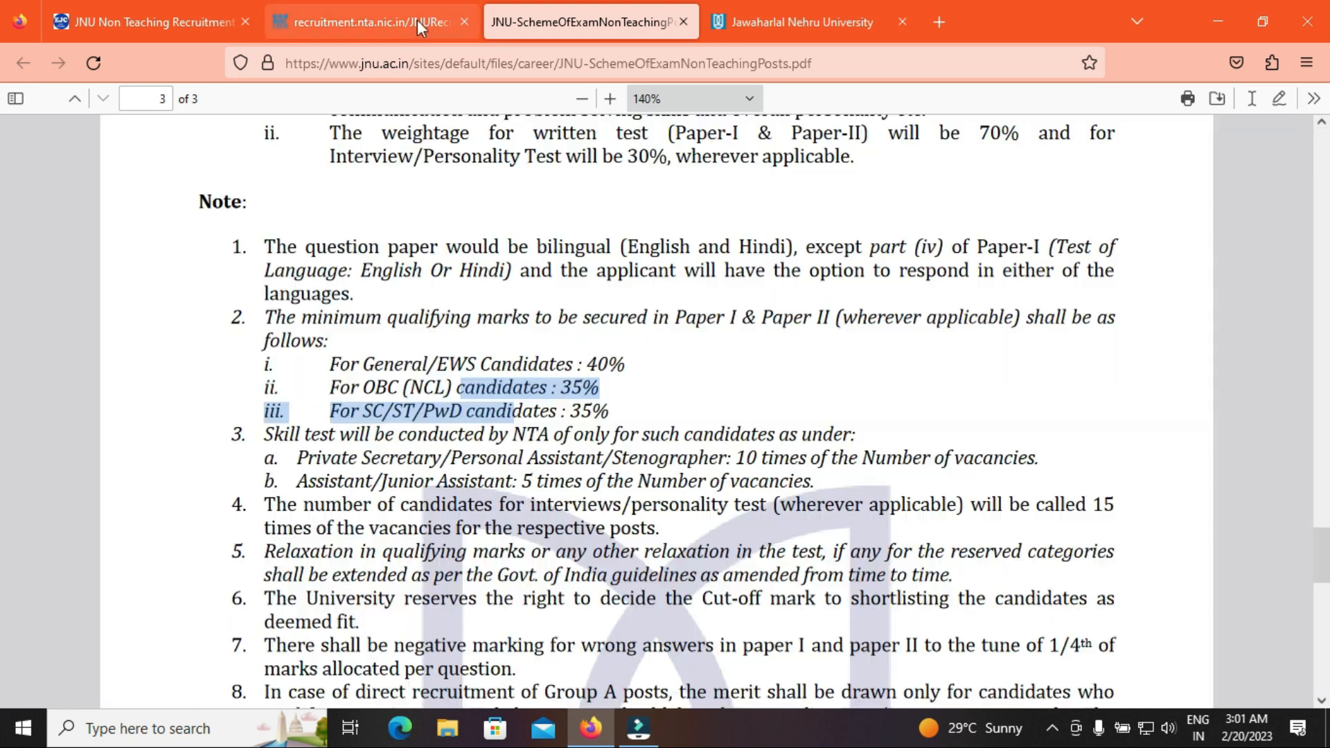
Open the Jawaharlal Nehru University homepage and look it over down to the footer
left_click(780, 14)
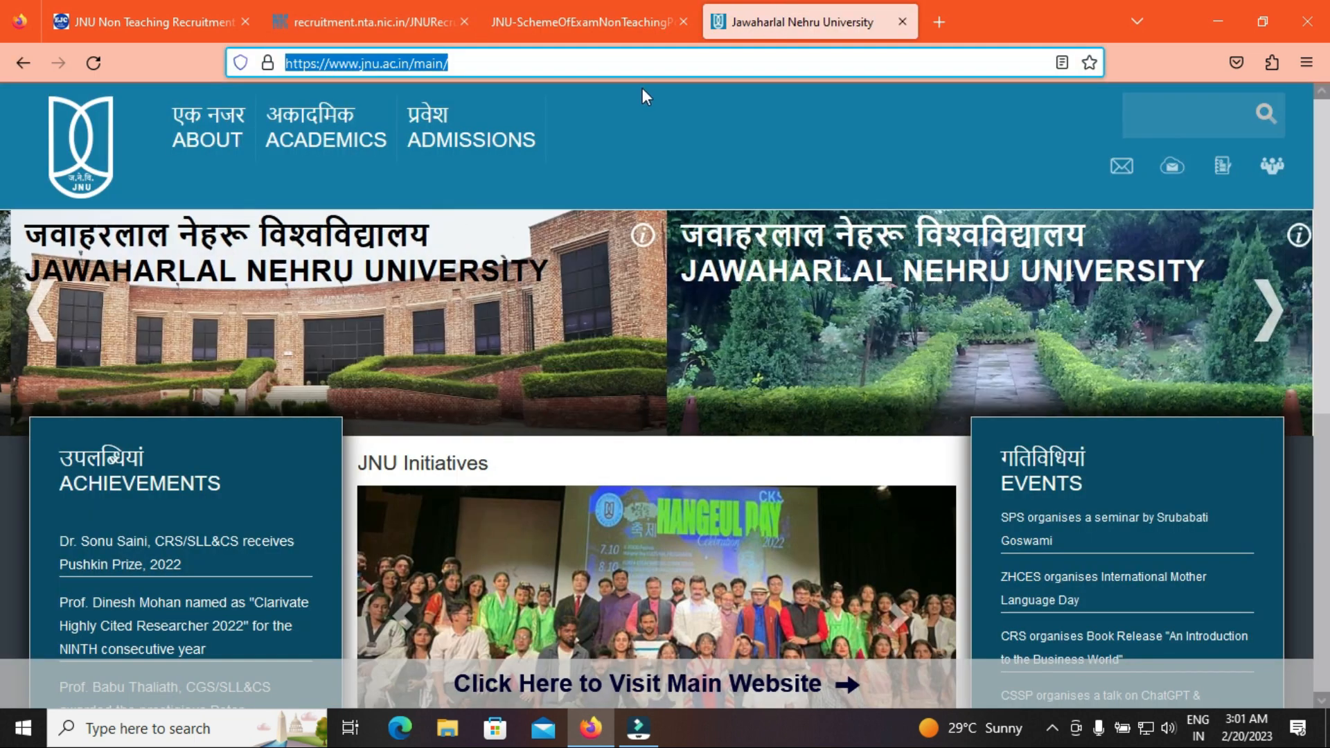
scroll(3, 651, "down", 7)
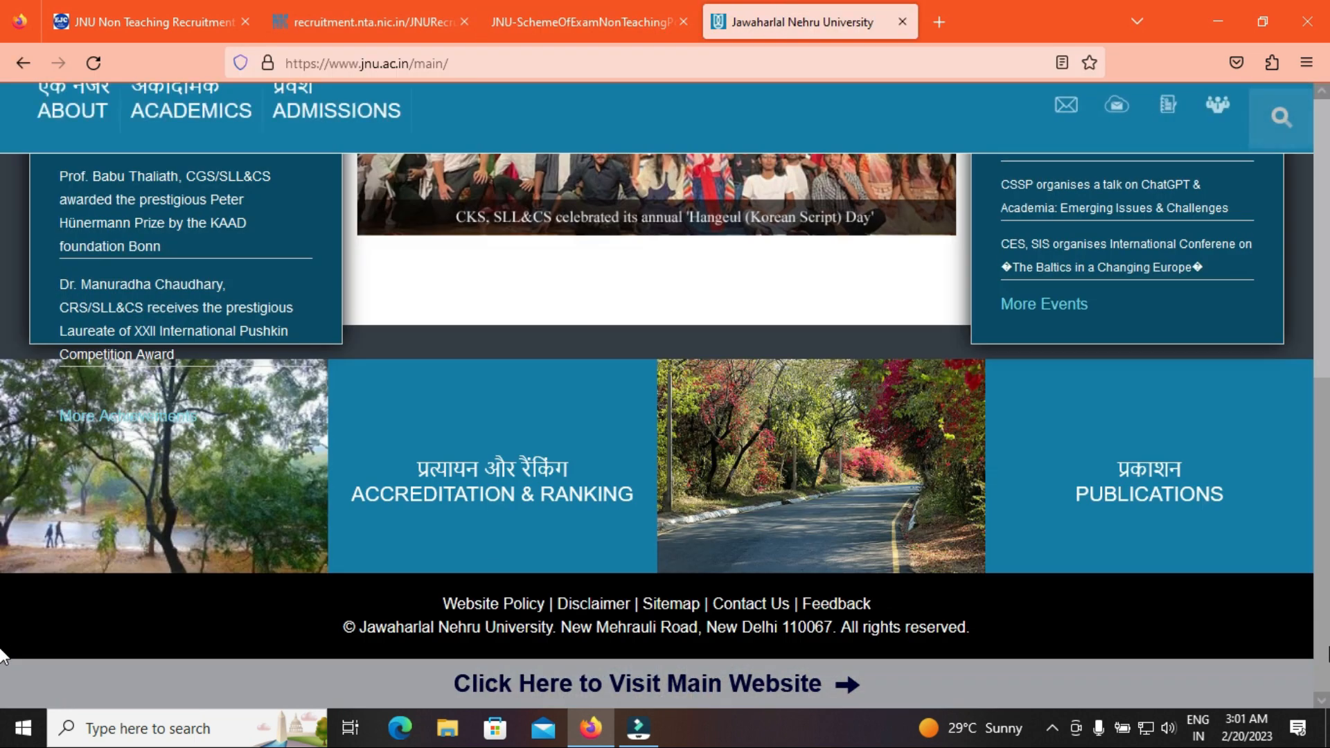
scroll(3, 655, "up", 7)
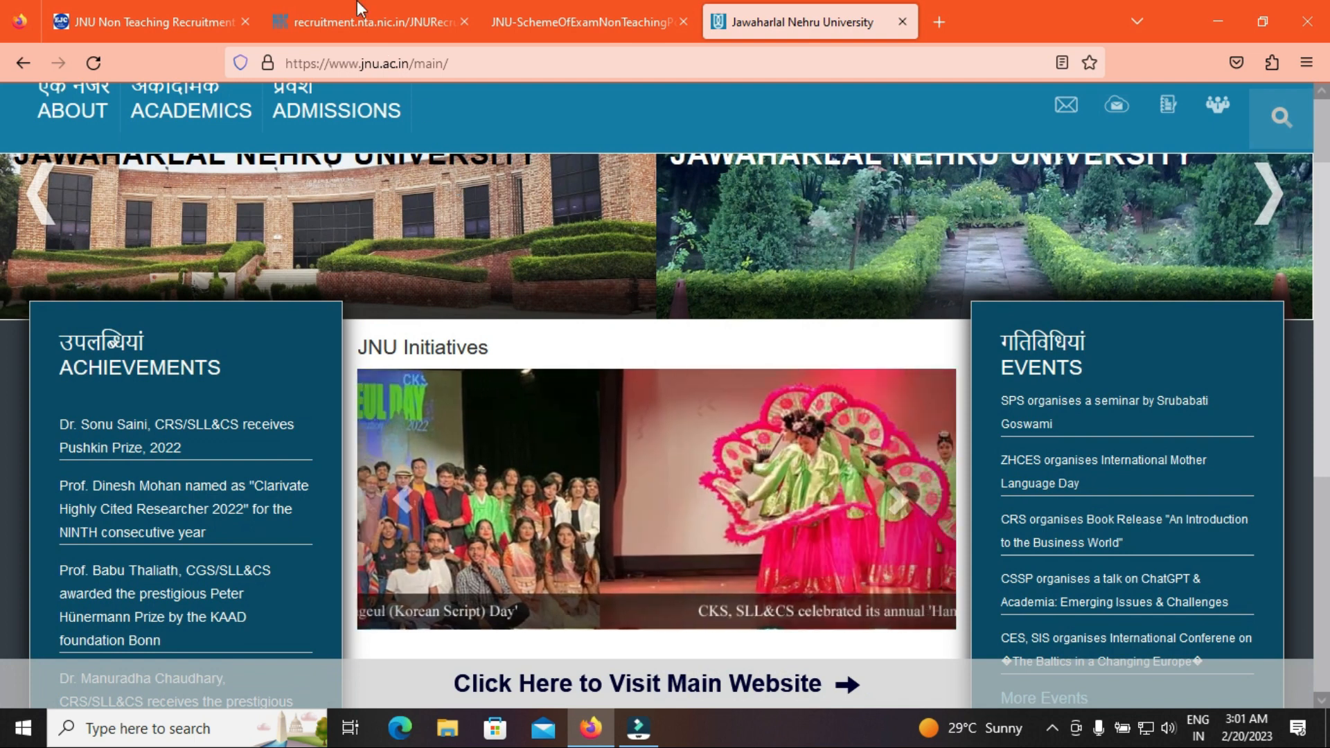
Return to the NTA recruitment page and look through the introduction and the non-teaching posts application link
left_click(360, 14)
scroll(1298, 374, "down", 7)
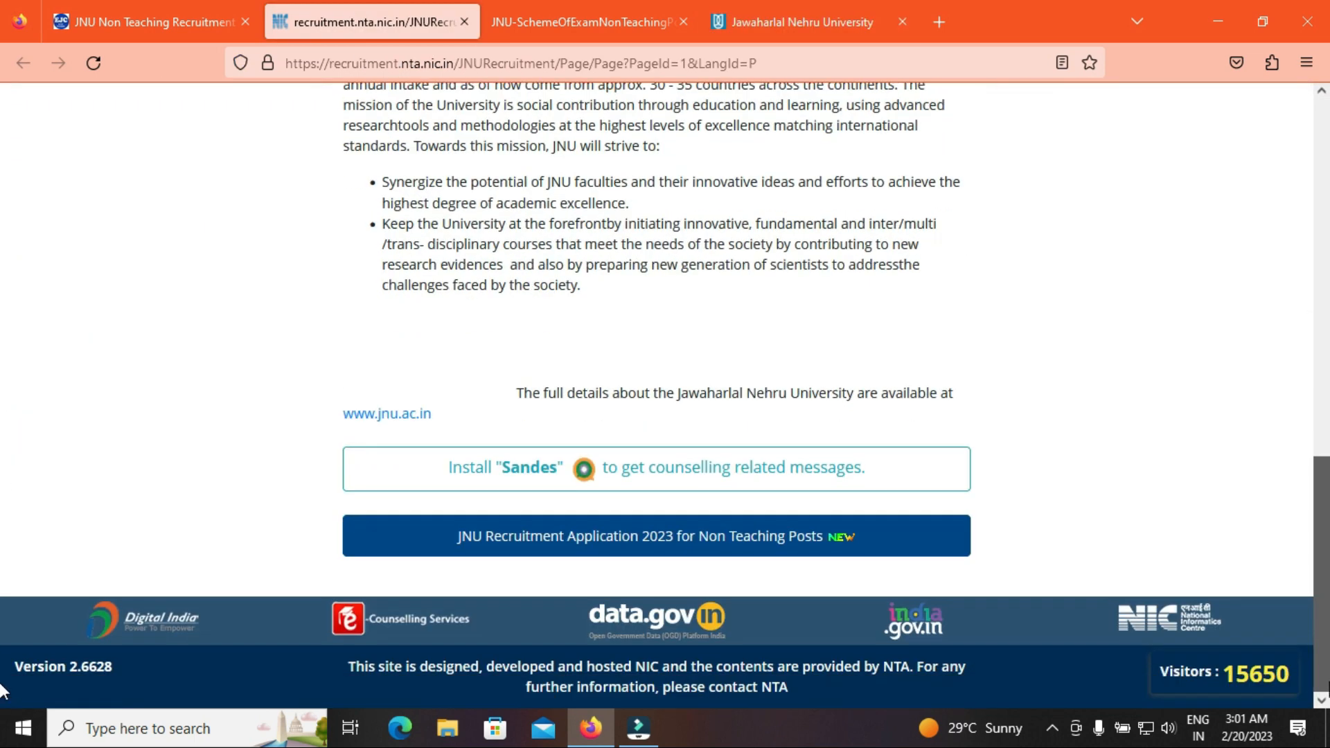
scroll(6, 540, "up", 6)
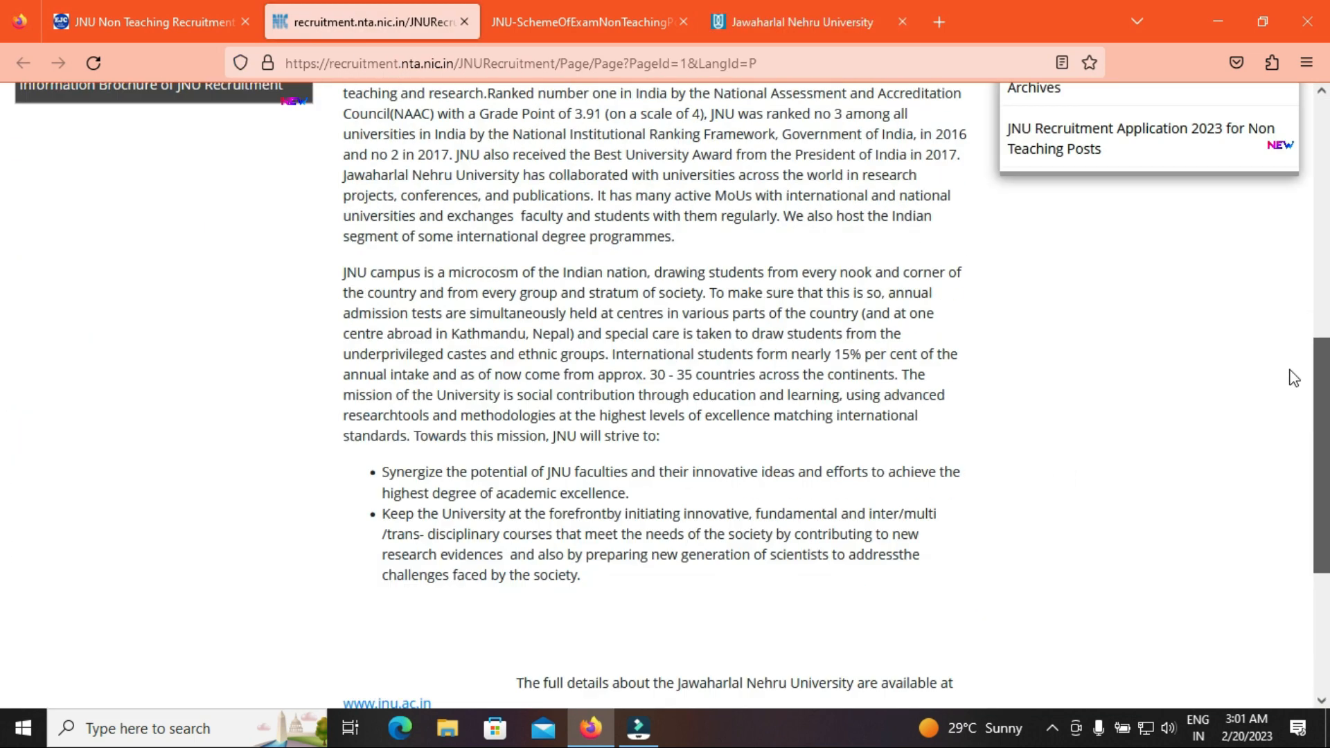
Open the JNU Recruitment Application 2023 for Non Teaching Posts from the introduction page and start a new registration
scroll(1292, 388, "down", 7)
scroll(1305, 423, "up", 7)
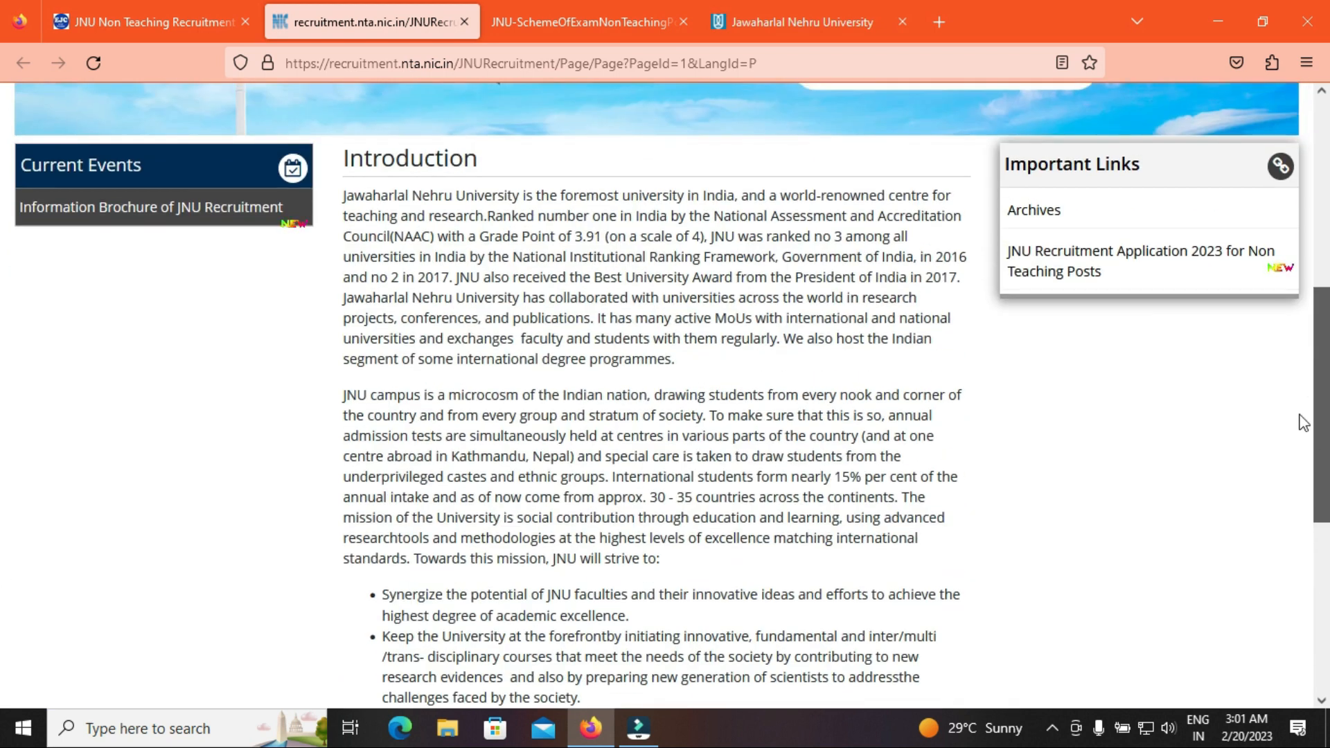
scroll(1304, 423, "down", 6)
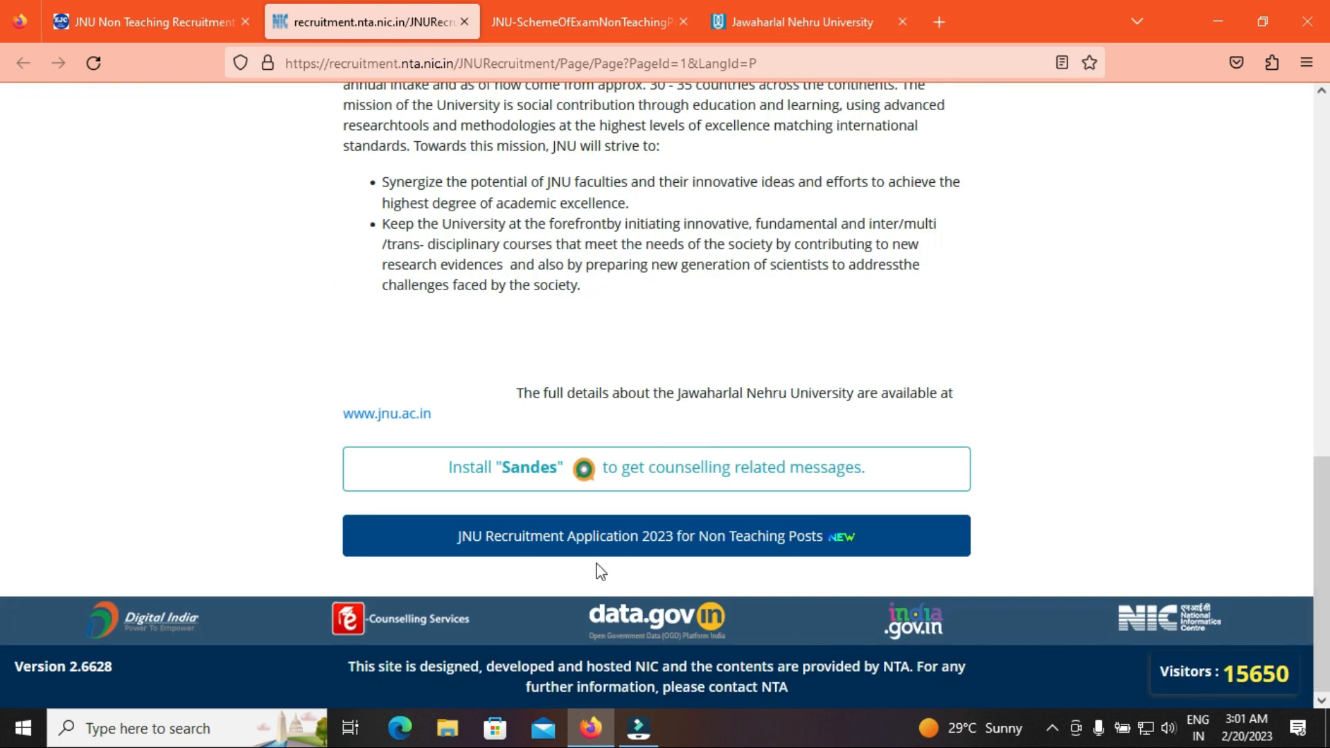
left_click(747, 552)
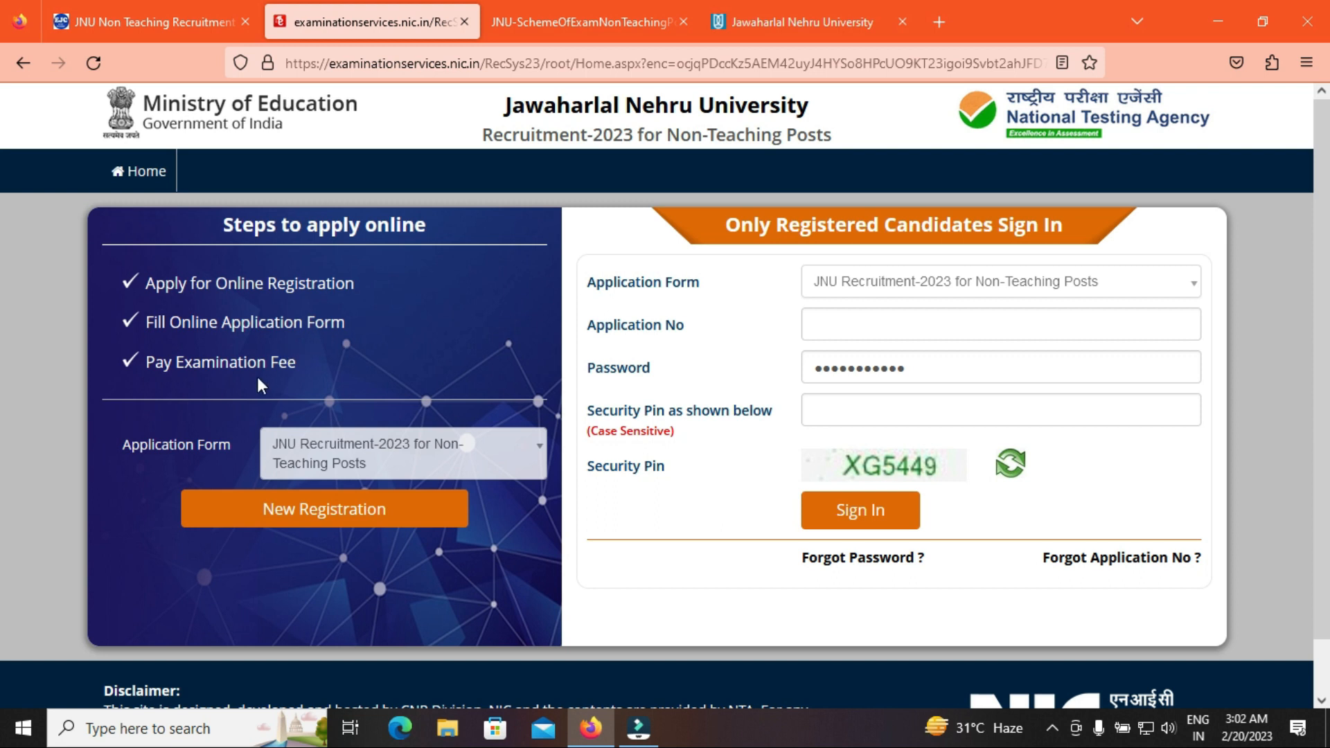
left_click(326, 520)
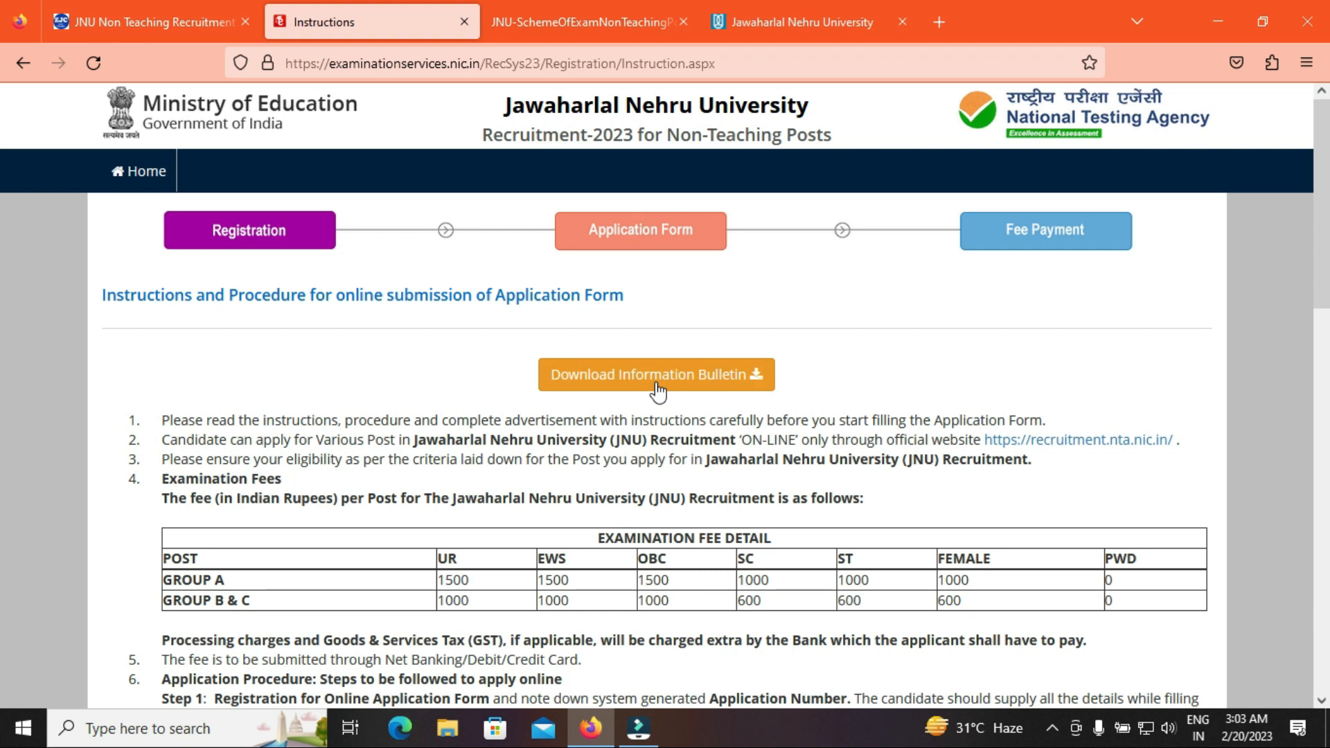
Read the registration instructions covering the examination fee table, the application procedure and the photograph and signature requirements
right_click(699, 376)
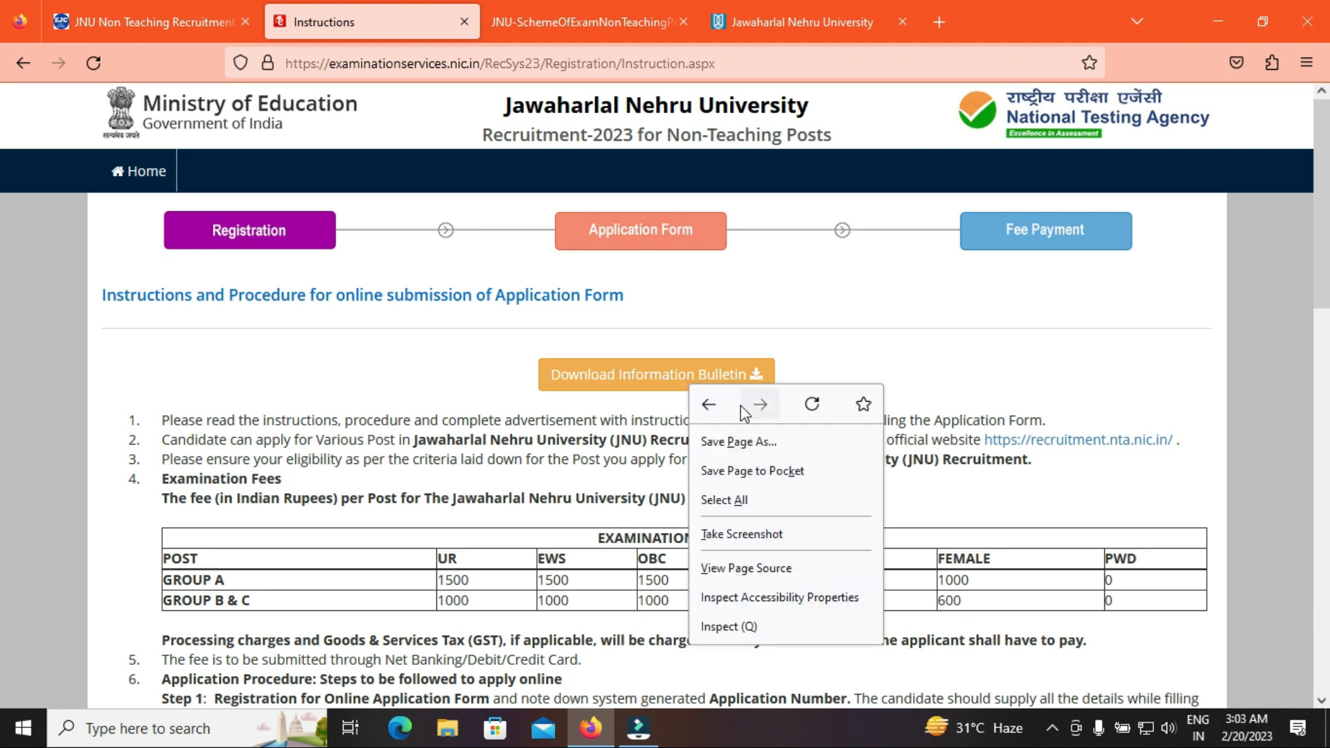
left_click(495, 402)
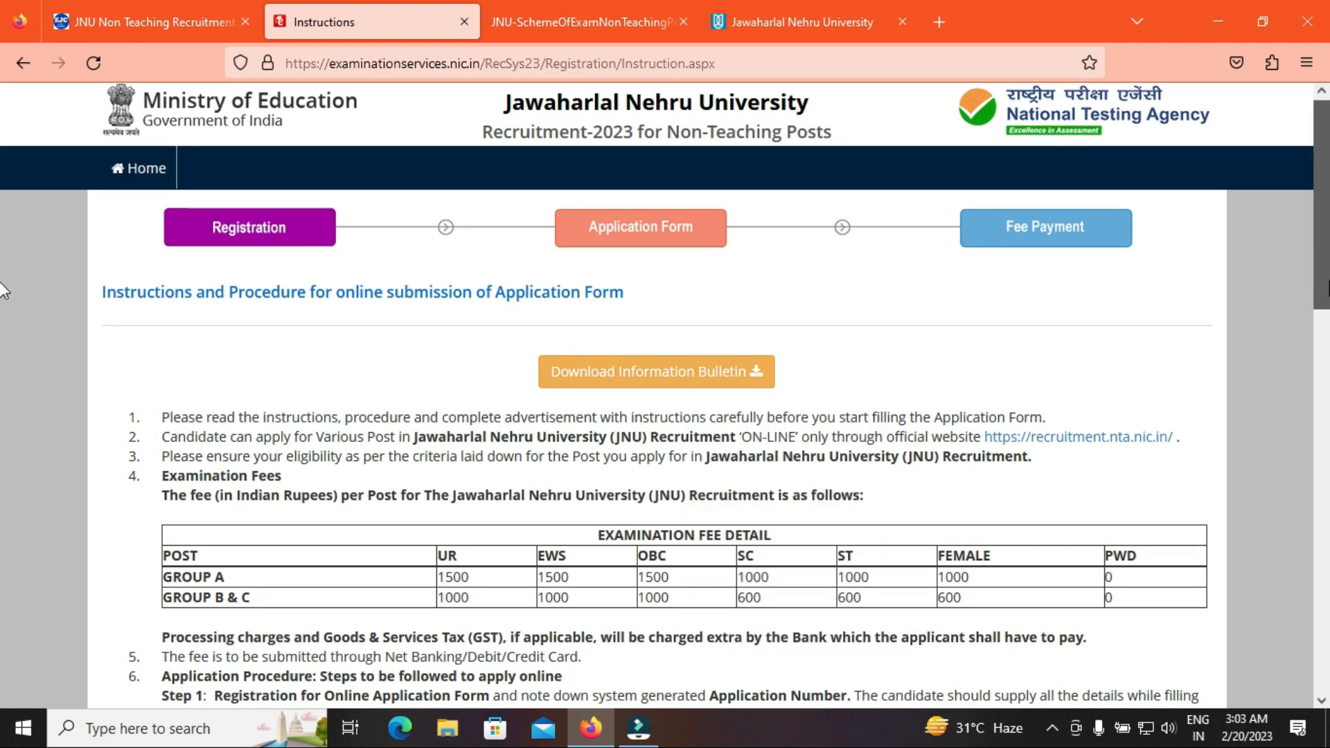
scroll(797, 444, "down", 2)
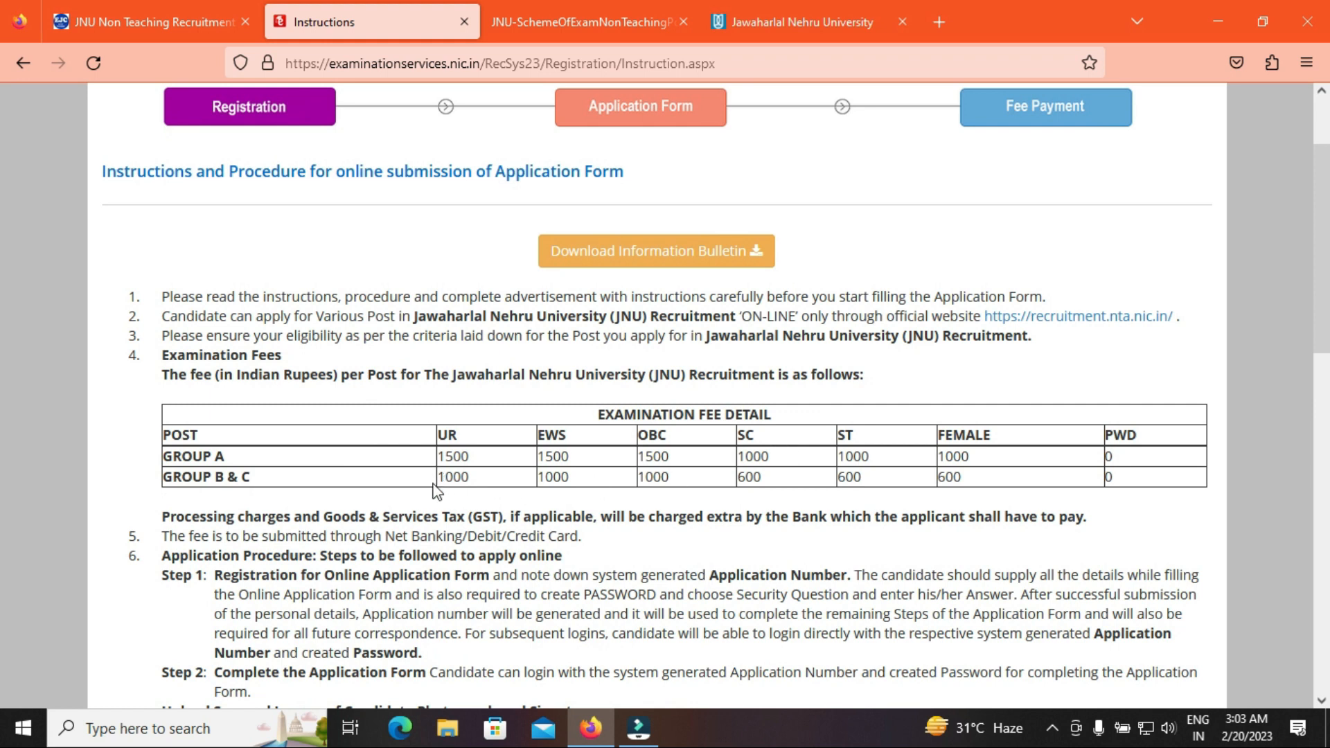
scroll(2, 368, "down", 4)
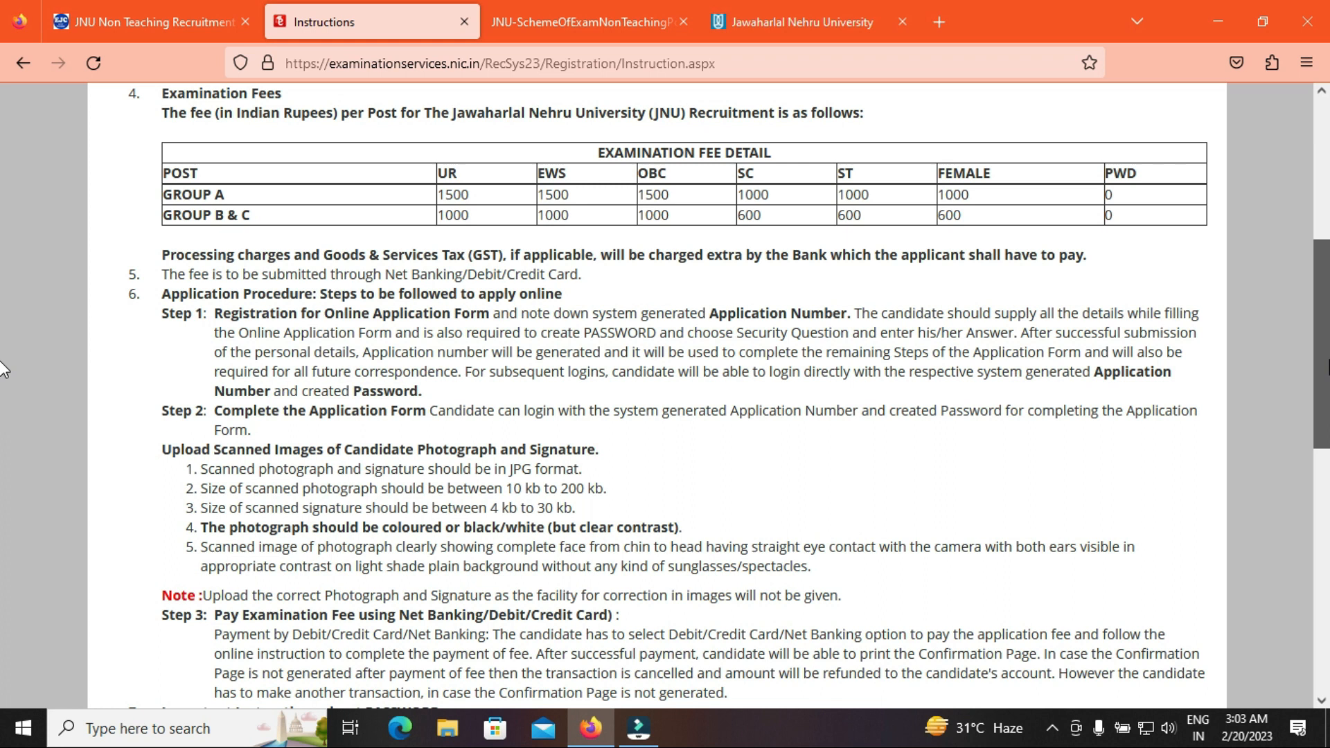
scroll(2, 368, "down", 1)
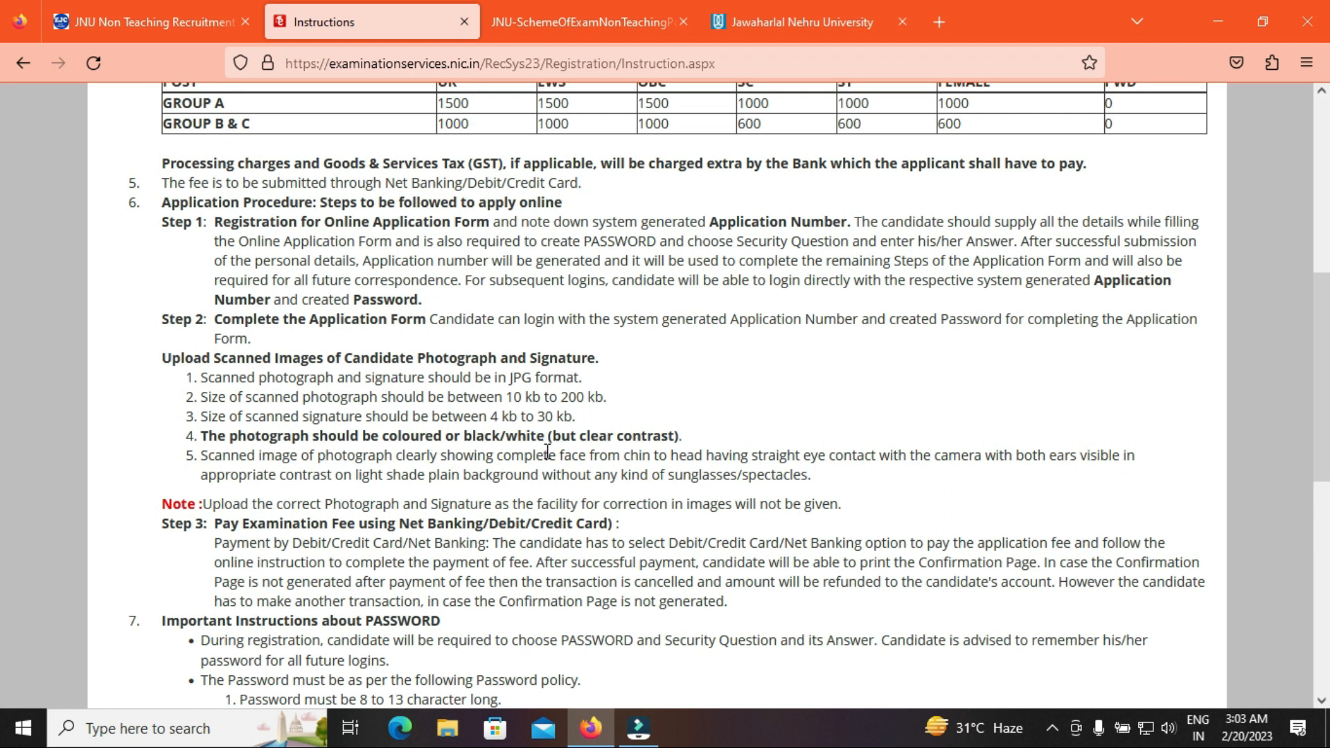
scroll(1325, 360, "down", 1)
Read the password policy in the registration instructions and highlight its example special characters
left_click_drag(1329, 368, 1328, 541)
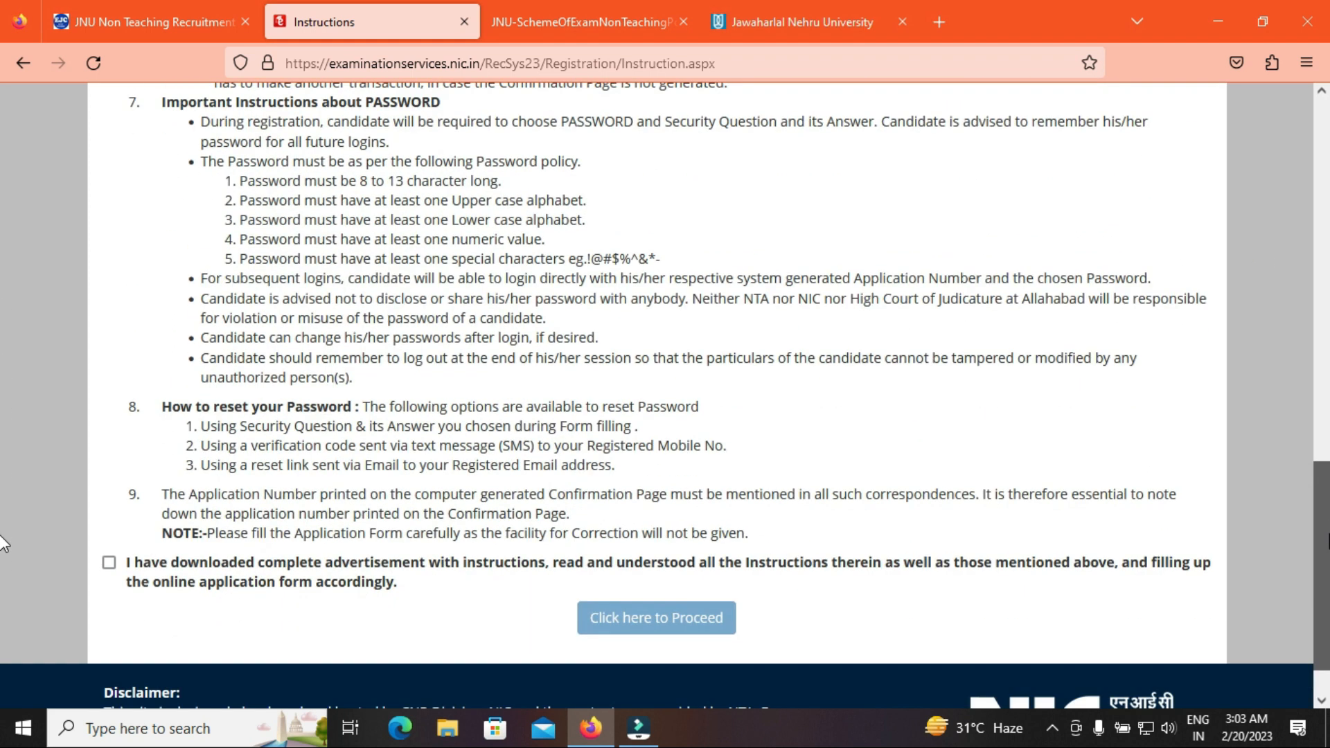
scroll(5, 527, "up", 1)
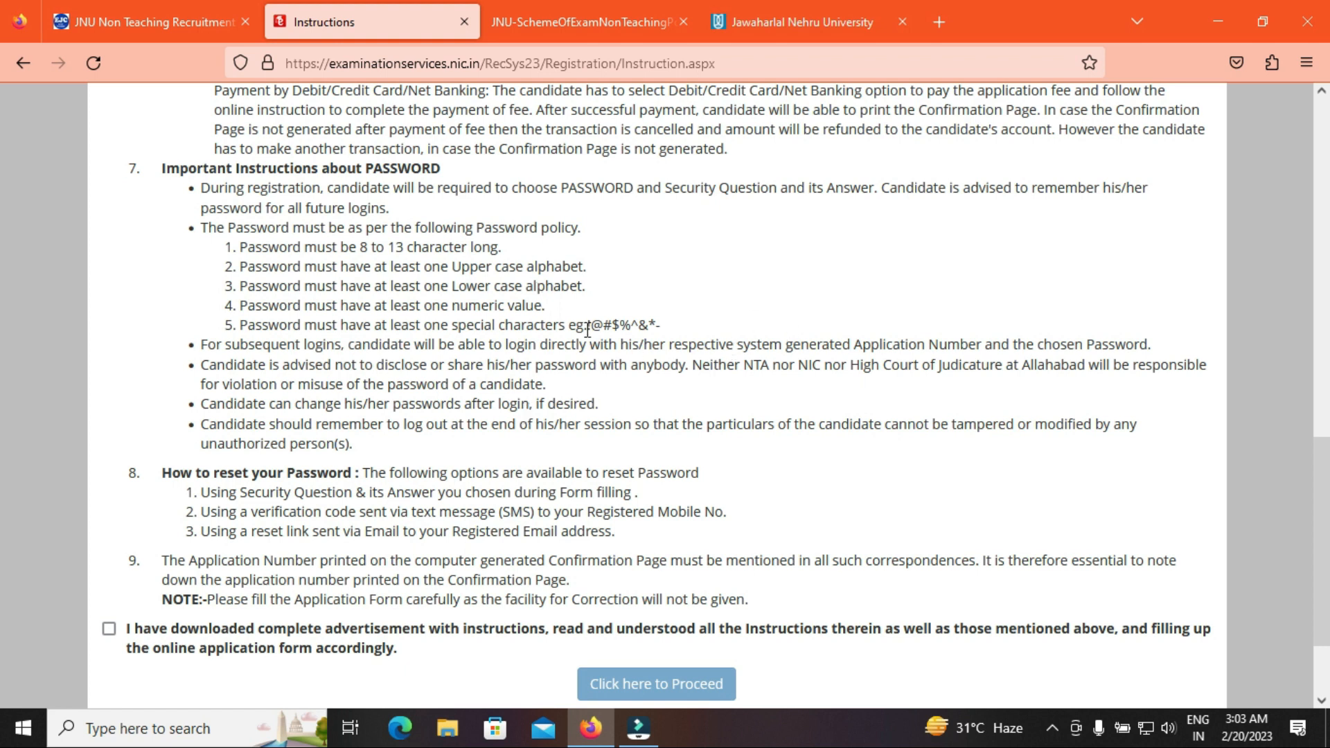
left_click_drag(584, 325, 659, 346)
left_click(672, 298)
Accept the declaration that the instructions have been read and proceed to the registration form
scroll(2, 609, "down", 2)
left_click(108, 504)
left_click(645, 568)
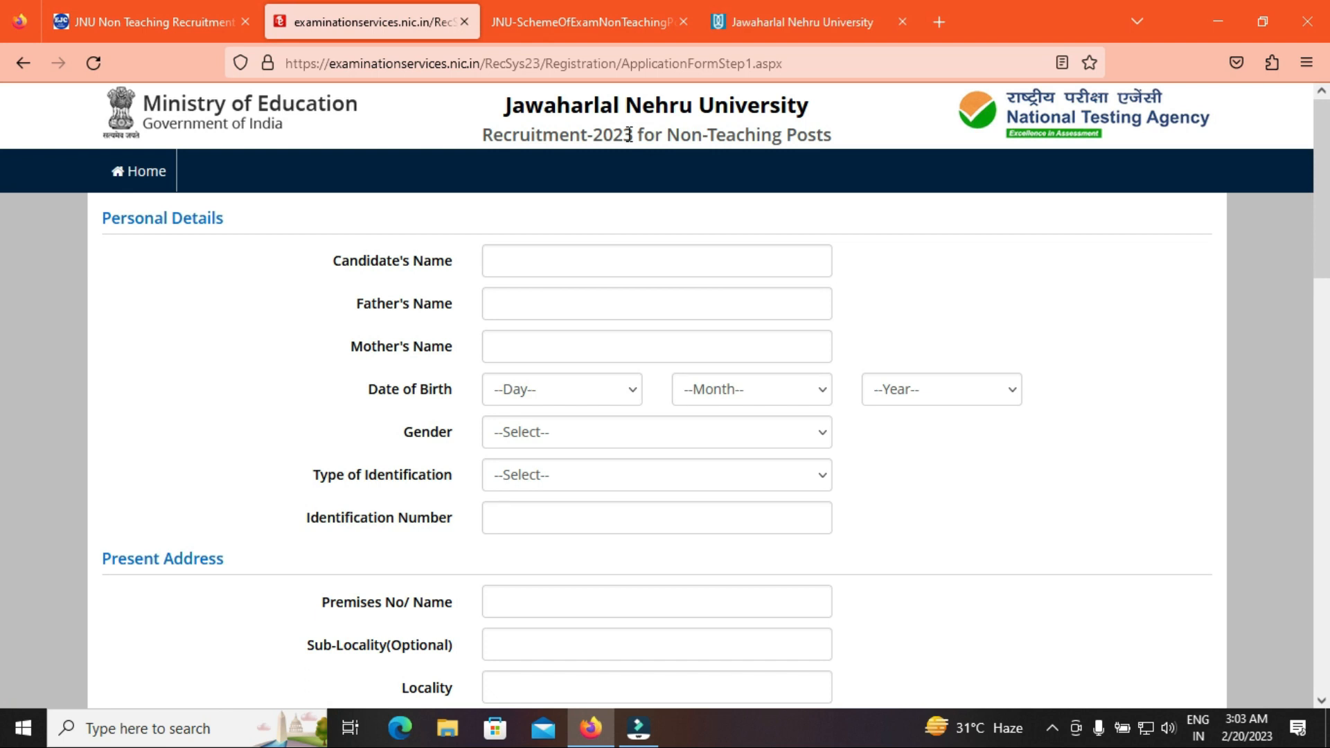
Check the hints for the candidate's, father's and mother's name fields and look at the date of birth selection
left_click(544, 267)
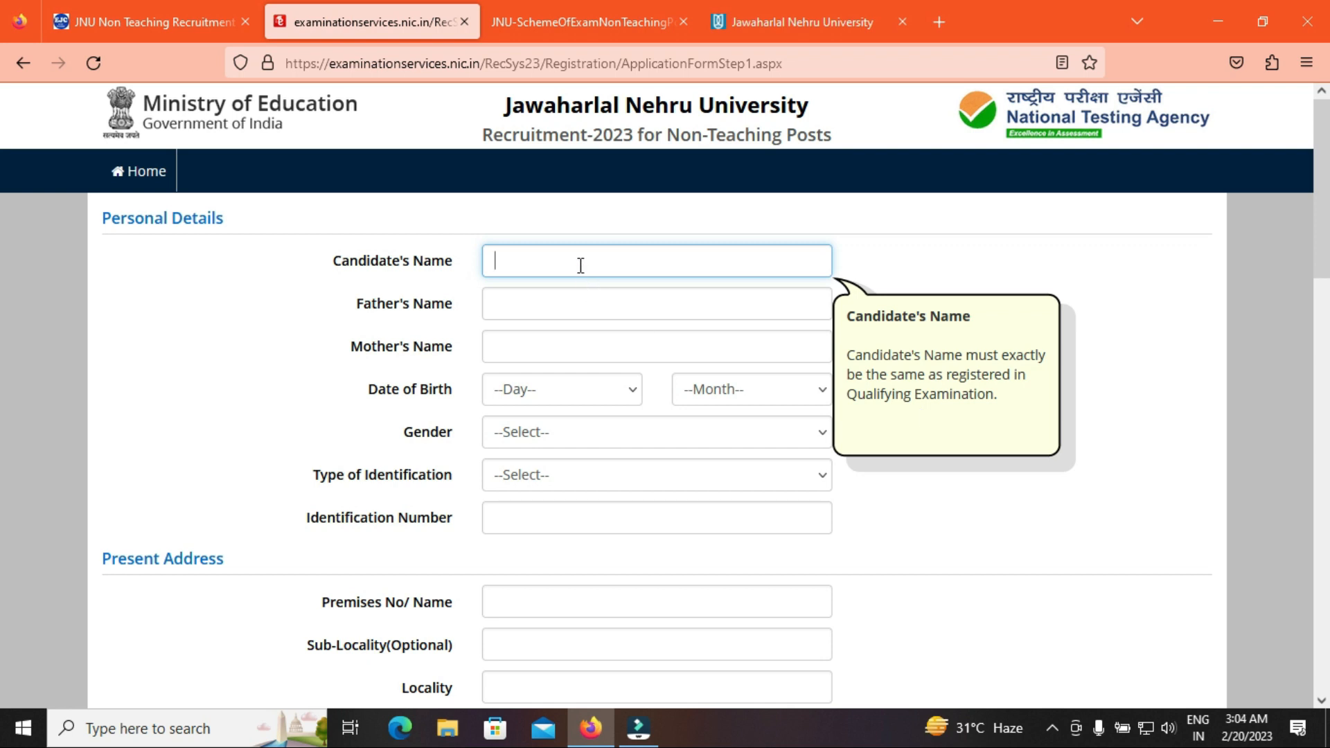
left_click(586, 302)
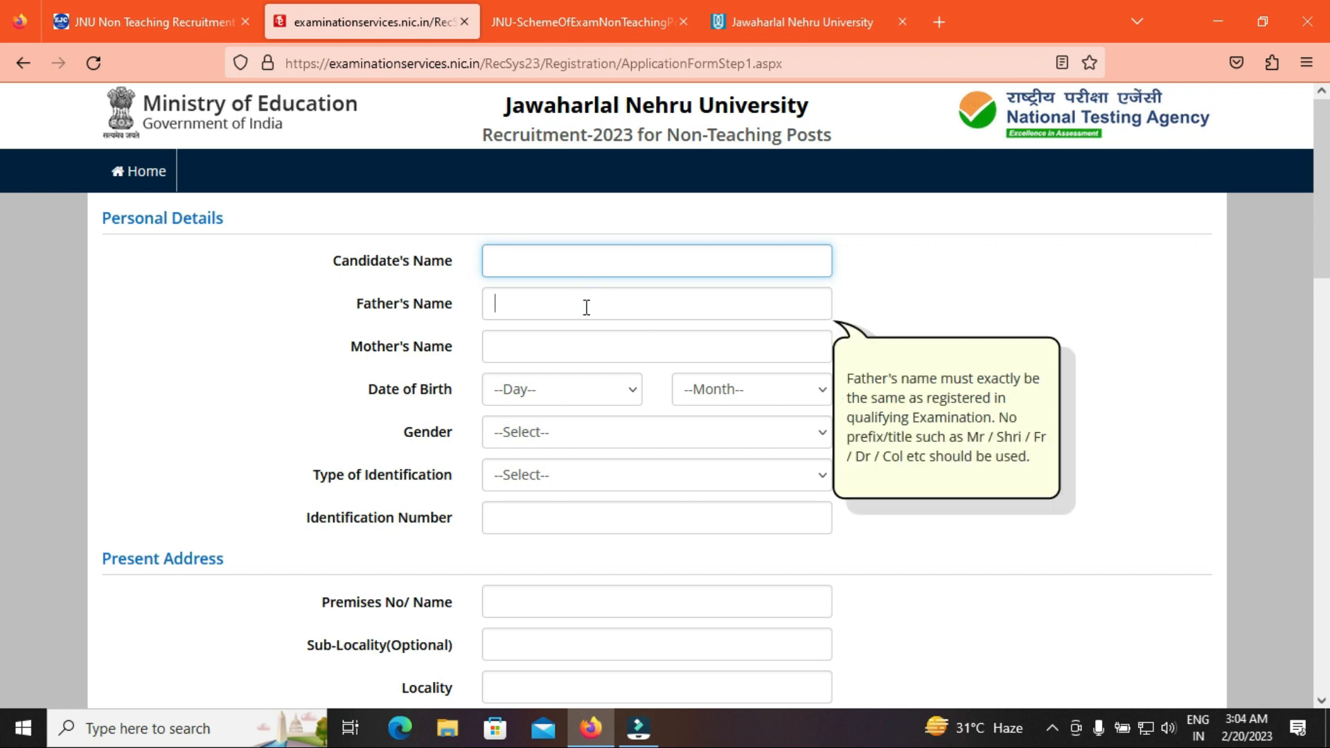
left_click(578, 344)
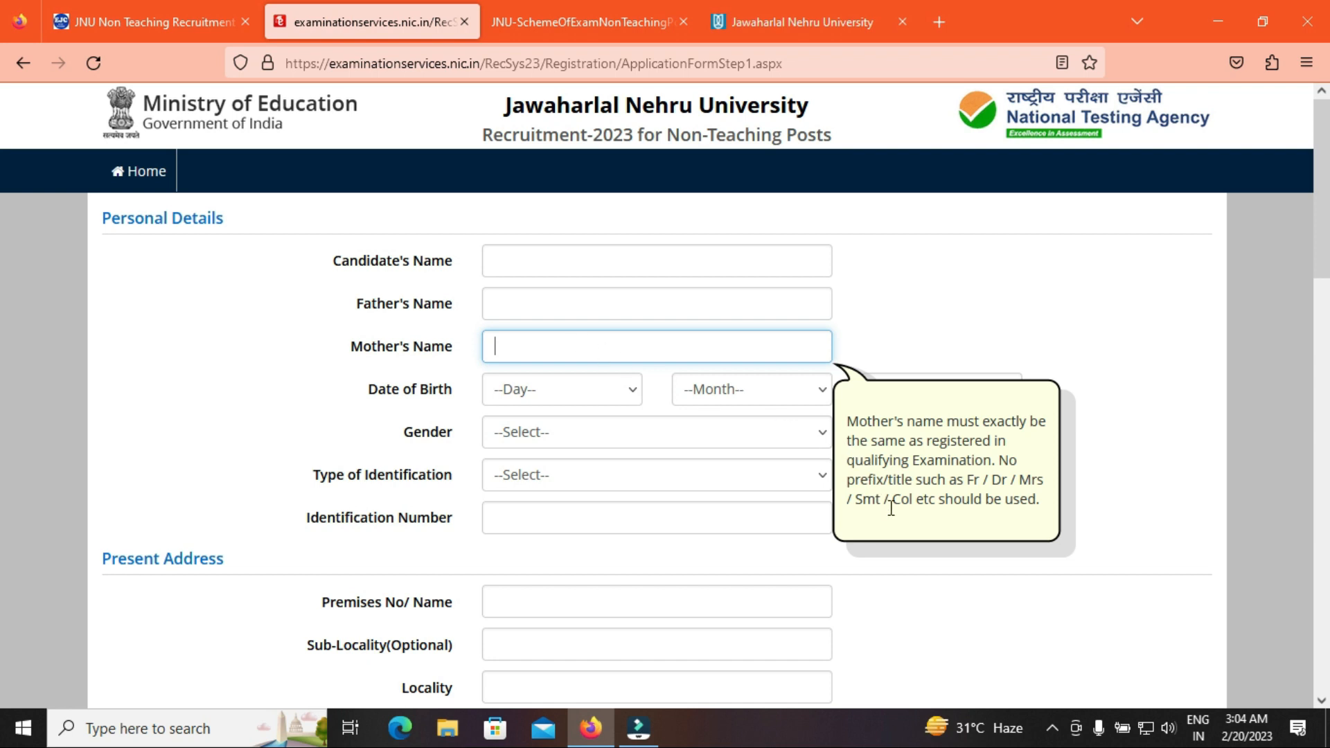
left_click(450, 380)
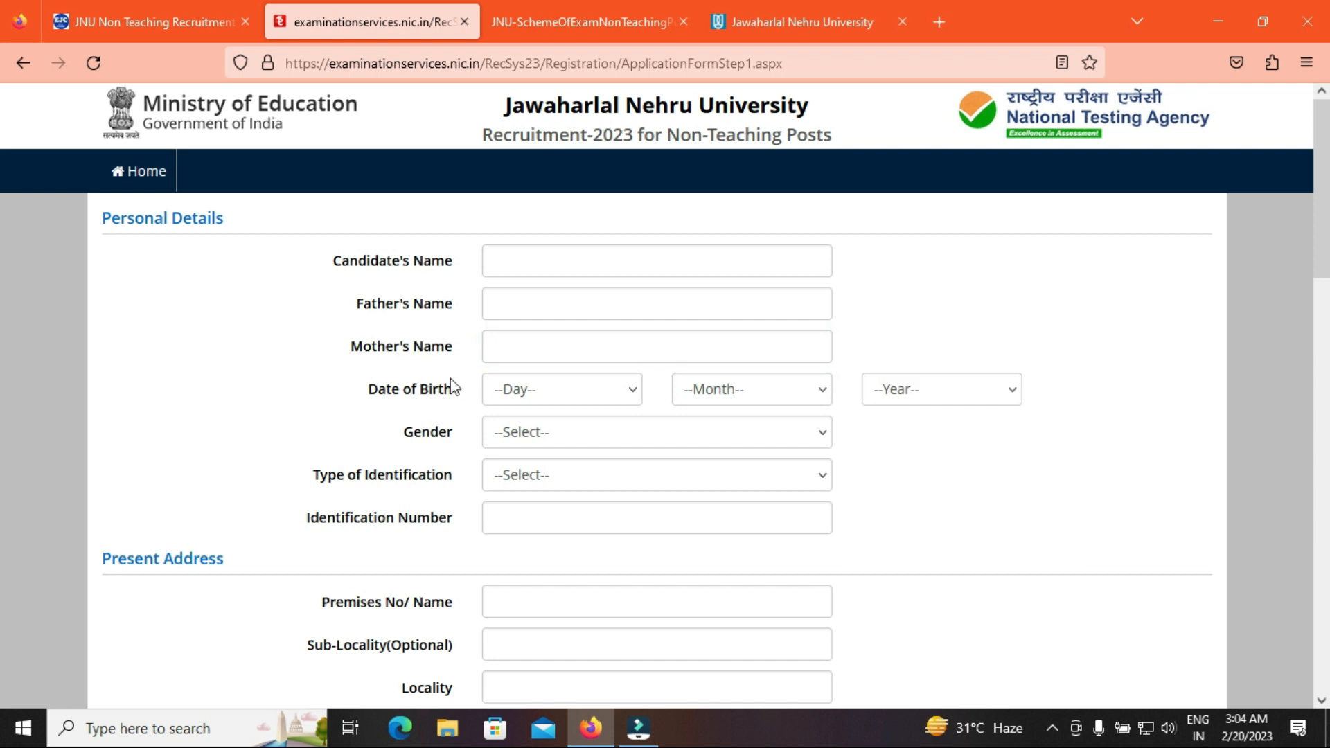
left_click(542, 397)
left_click(344, 390)
Set the gender to Male and look through the available types of identification without choosing one
left_click(554, 439)
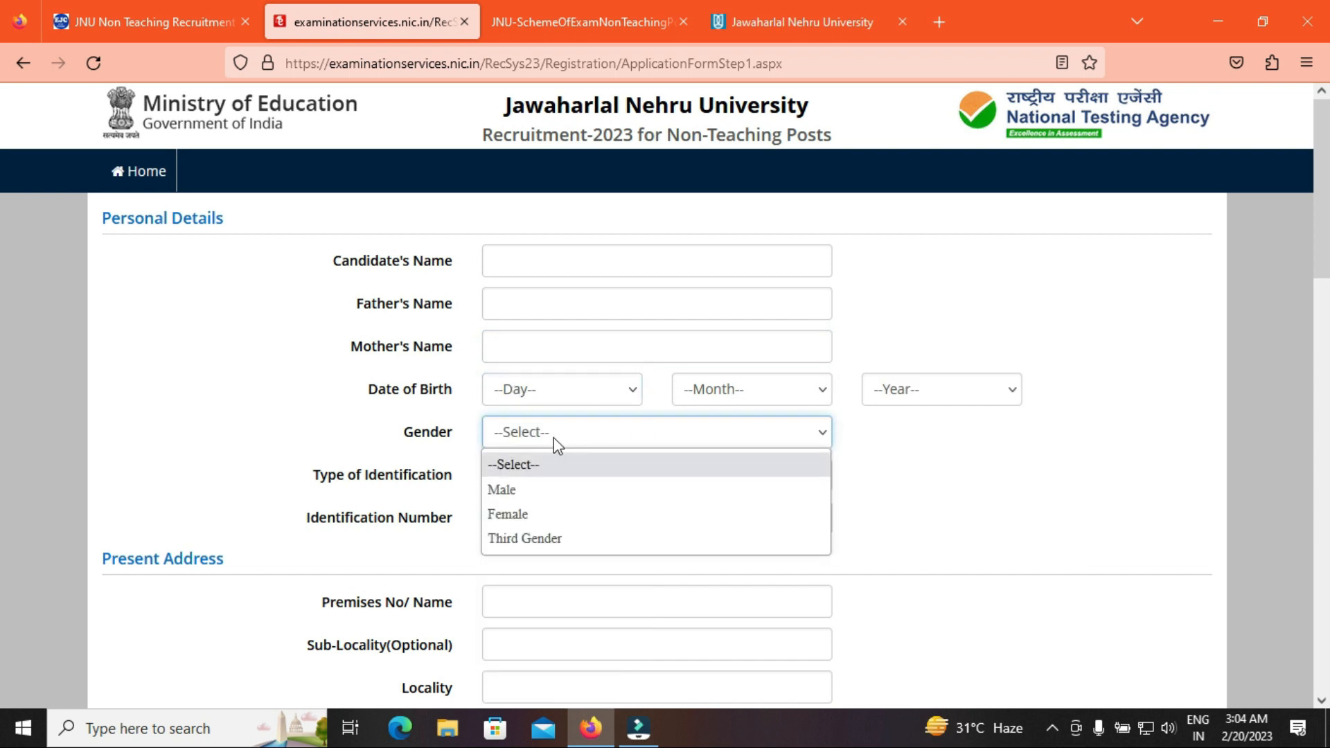
left_click(524, 490)
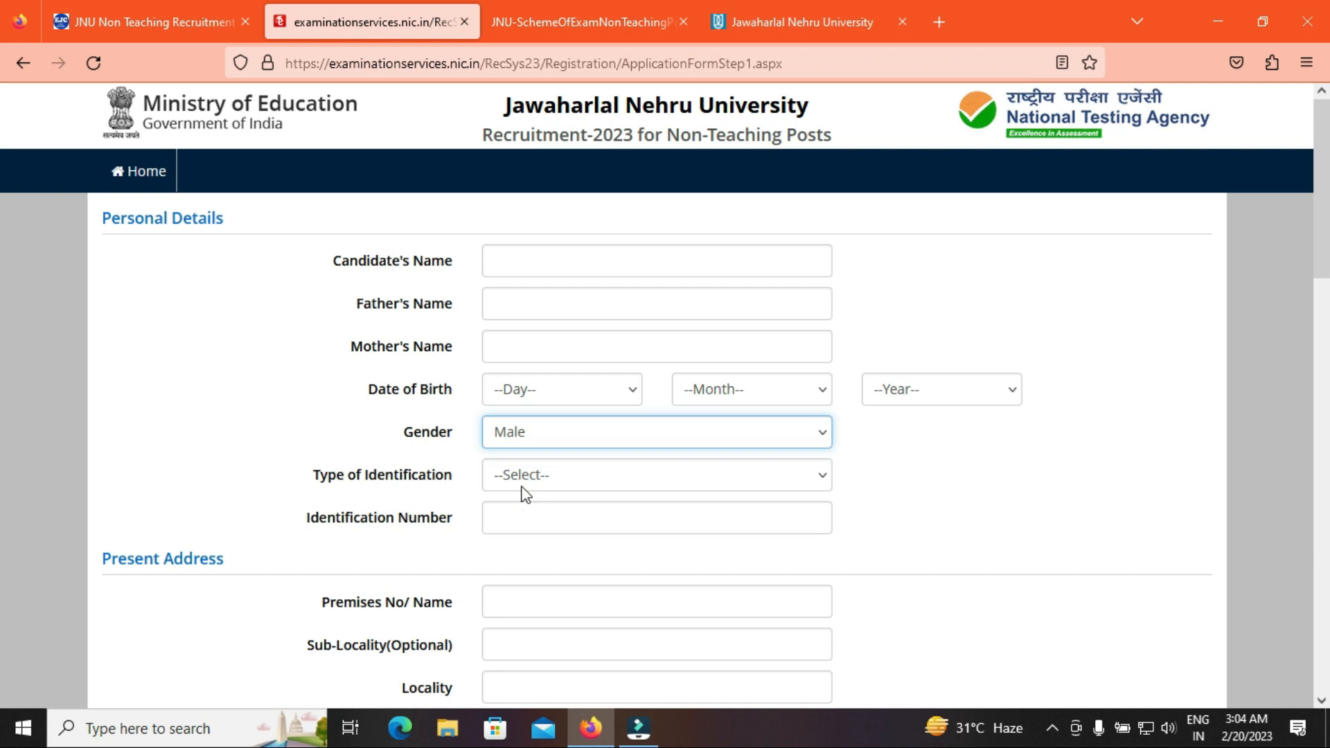
left_click(573, 485)
left_click(1329, 198)
left_click_drag(1329, 197, 1329, 205)
left_click(678, 459)
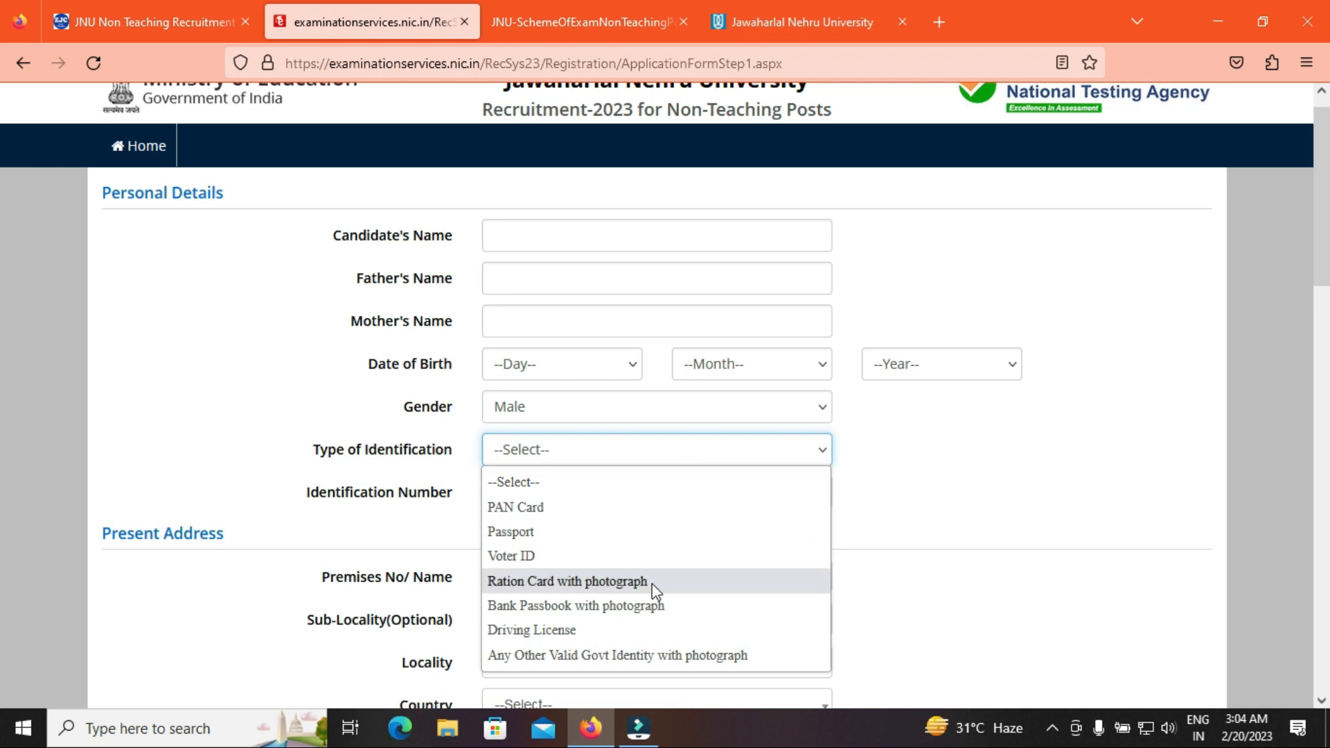
left_click(119, 424)
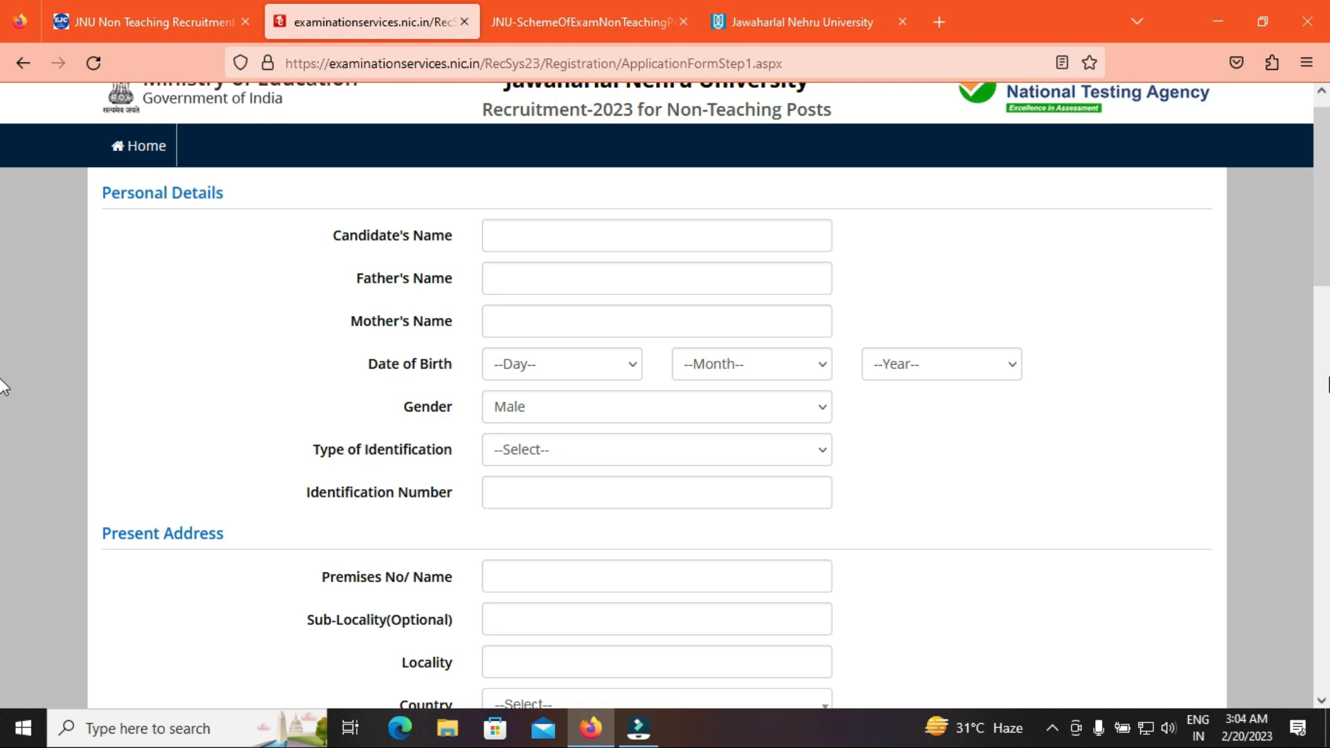
Set the present address to country India, state ANDHRA PRADESH and district CHITTOOR
scroll(3, 291, "down", 3)
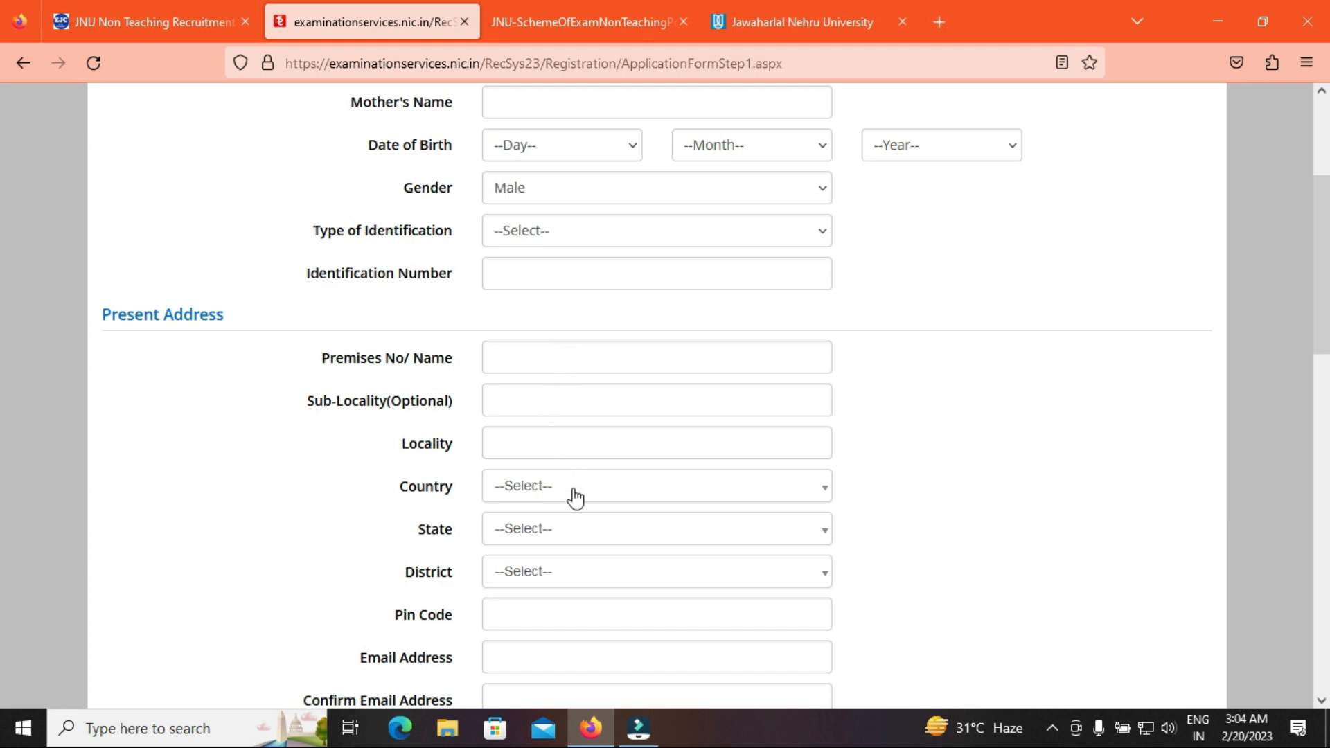
left_click(552, 541)
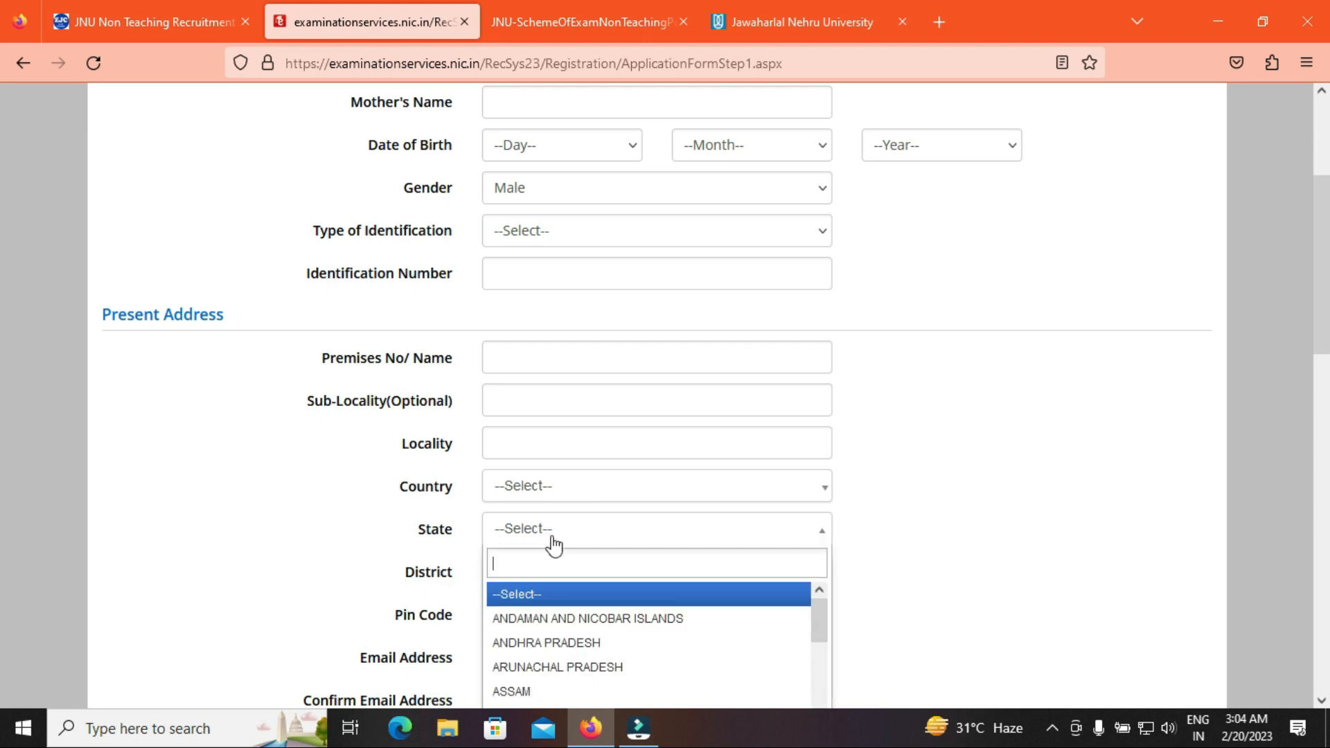
left_click(546, 638)
left_click(585, 493)
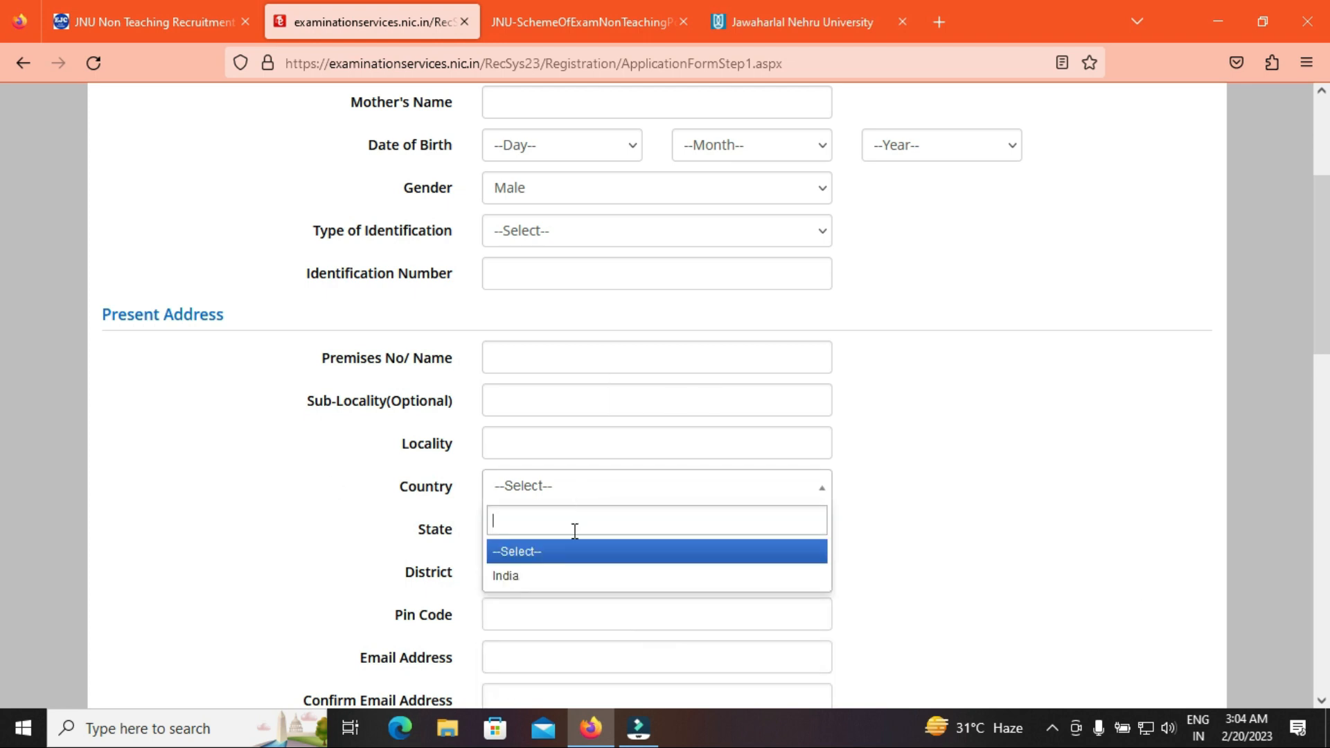
left_click(550, 577)
left_click(700, 579)
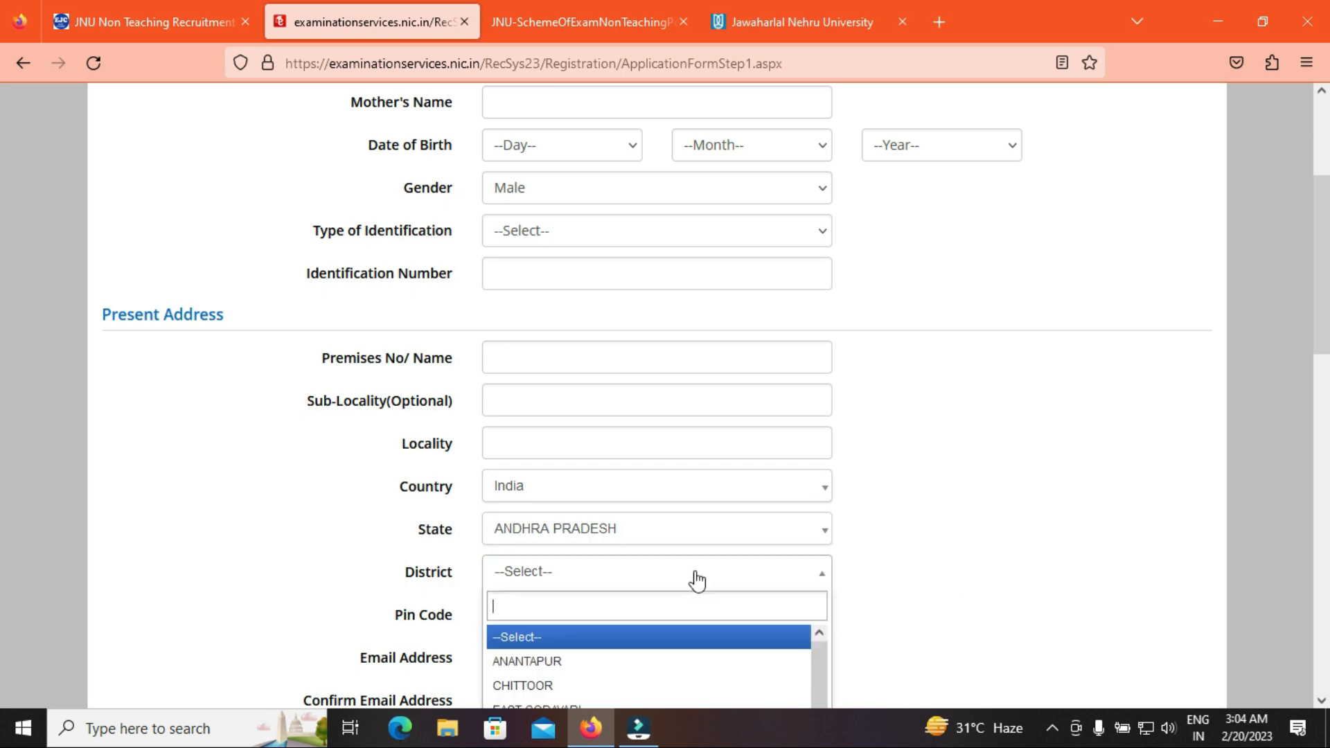
left_click(564, 685)
Review the contact fields and try to mark the permanent address as the same as the present address
scroll(3, 430, "down", 8)
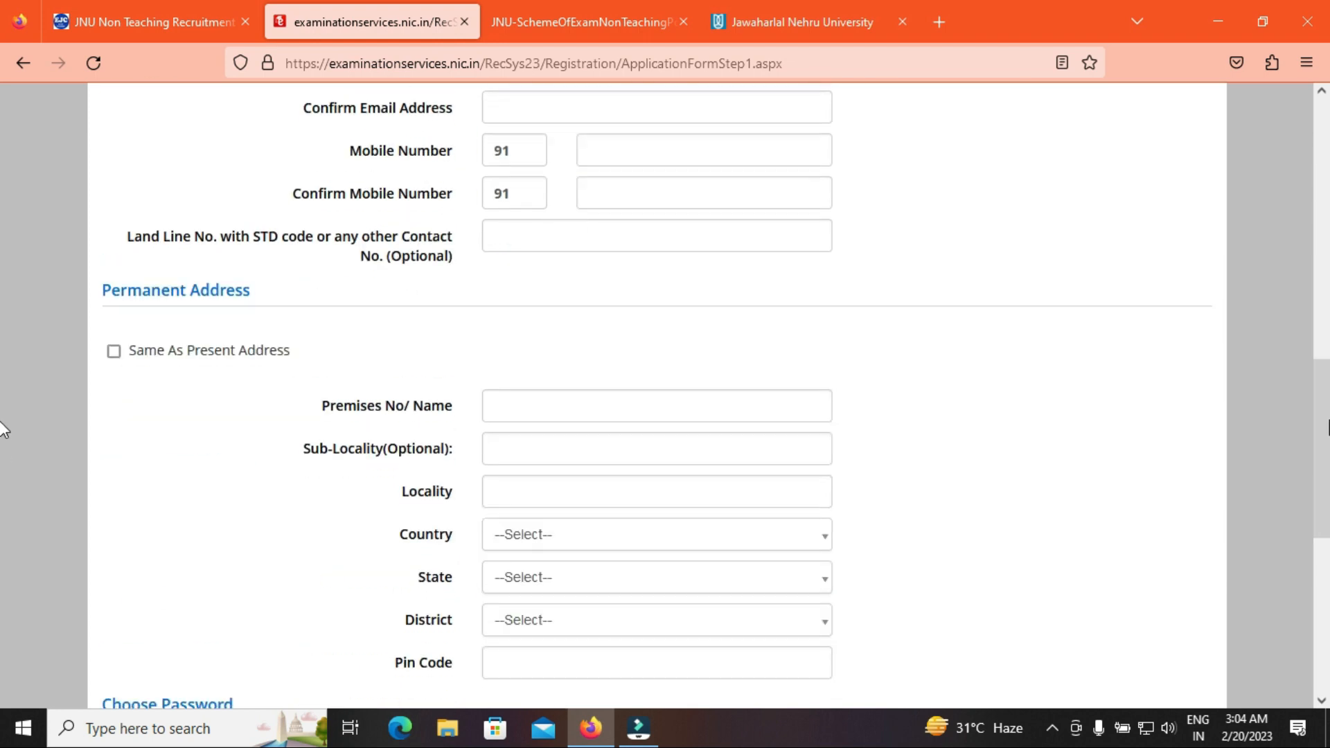
scroll(3, 433, "up", 4)
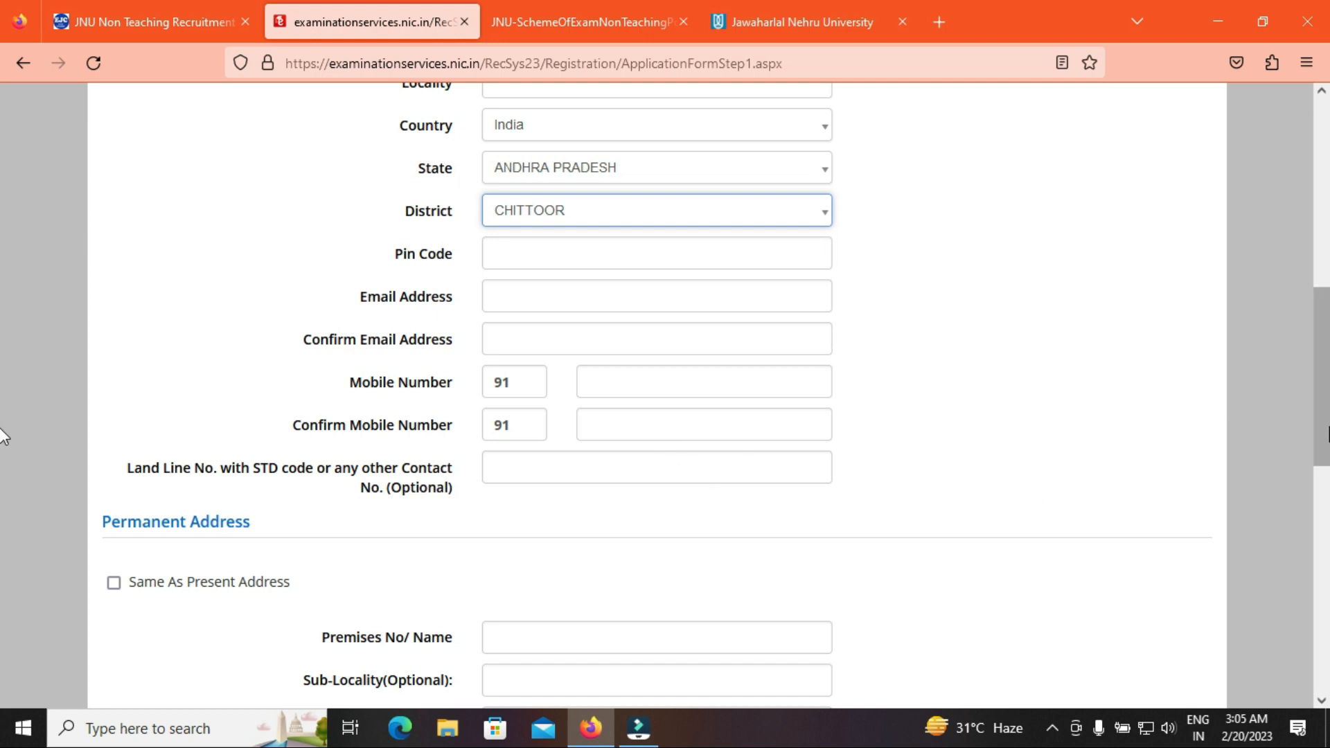
scroll(3, 443, "down", 2)
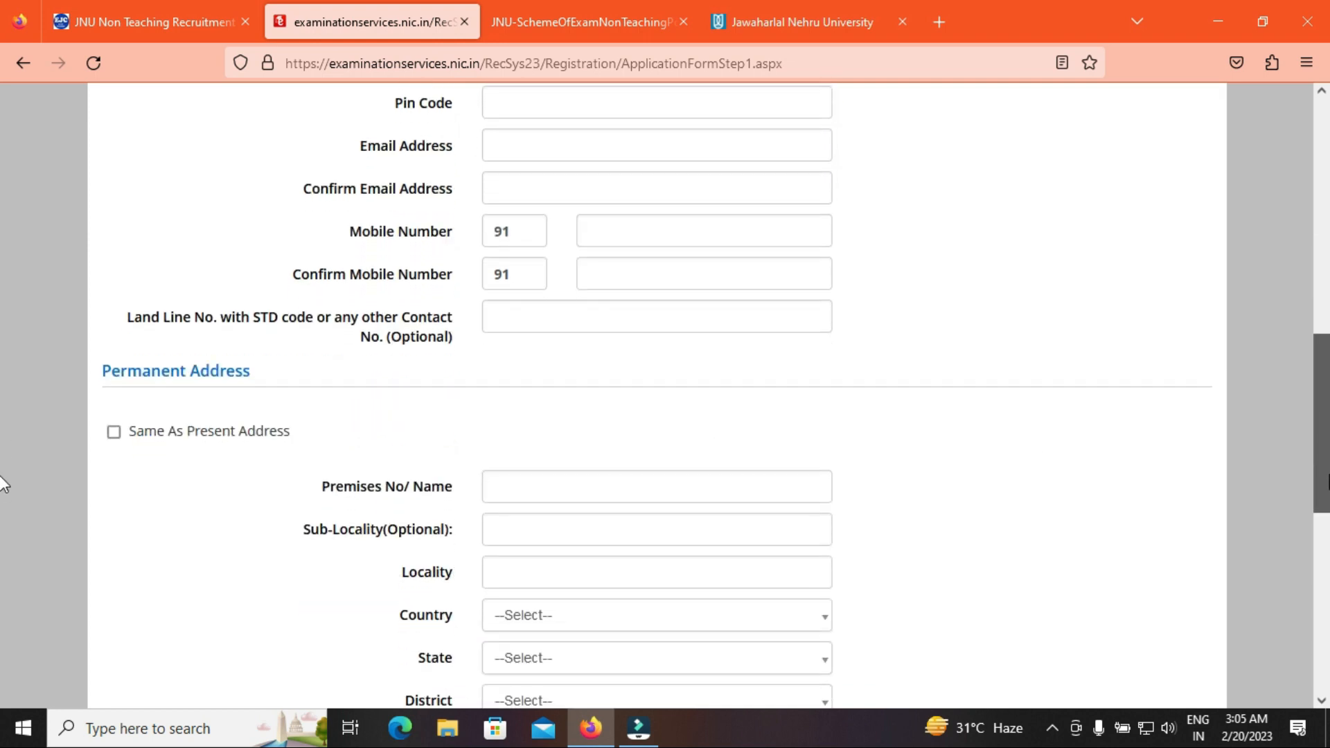
left_click(114, 433)
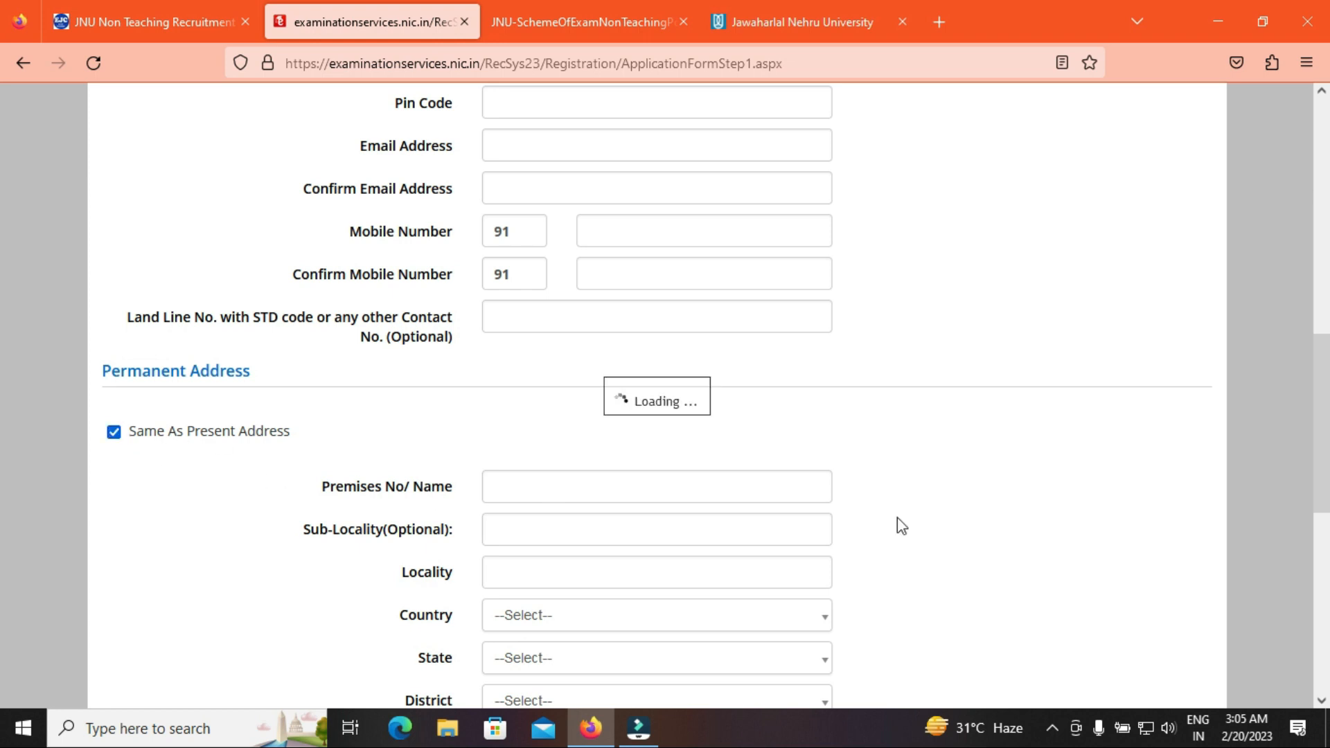
key("Return")
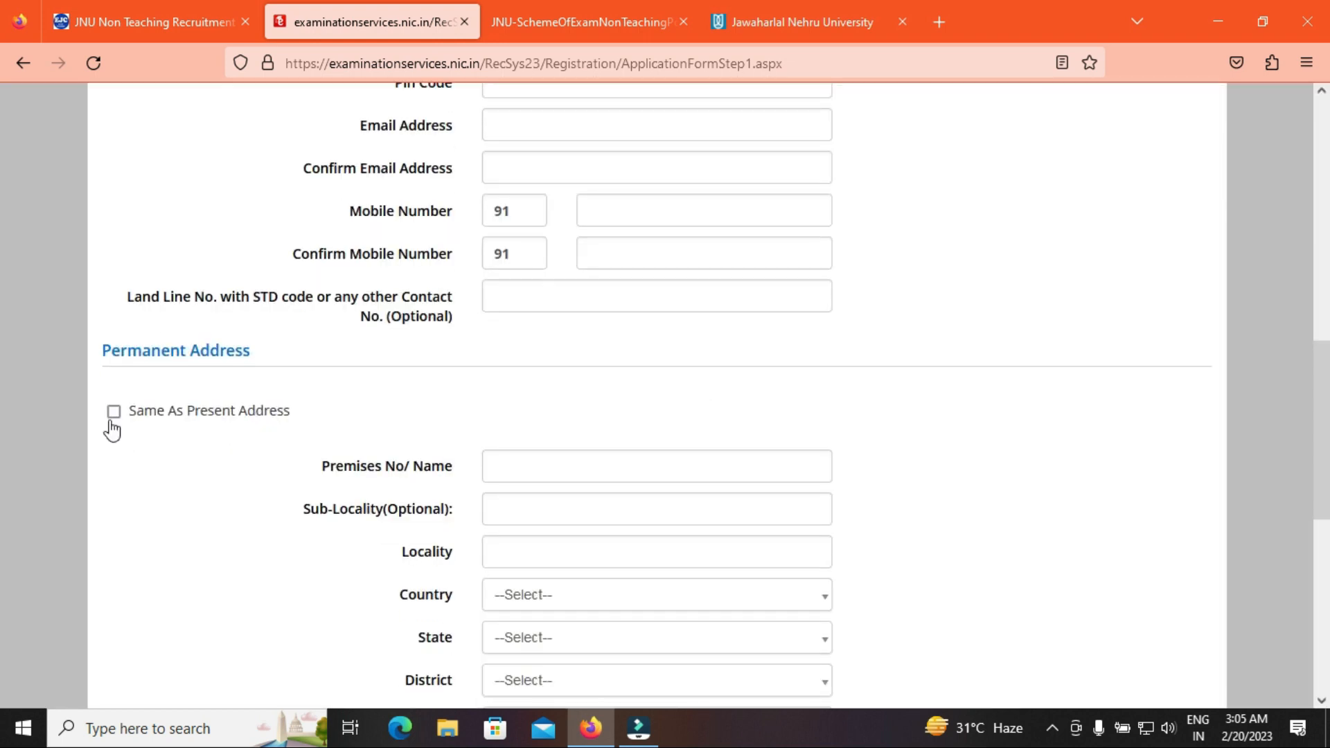
Examine the Choose Password section, highlight the special characters in the password rules and check the Confirm Password hint
left_click_drag(1306, 419, 1328, 542)
scroll(1, 575, "down", 2)
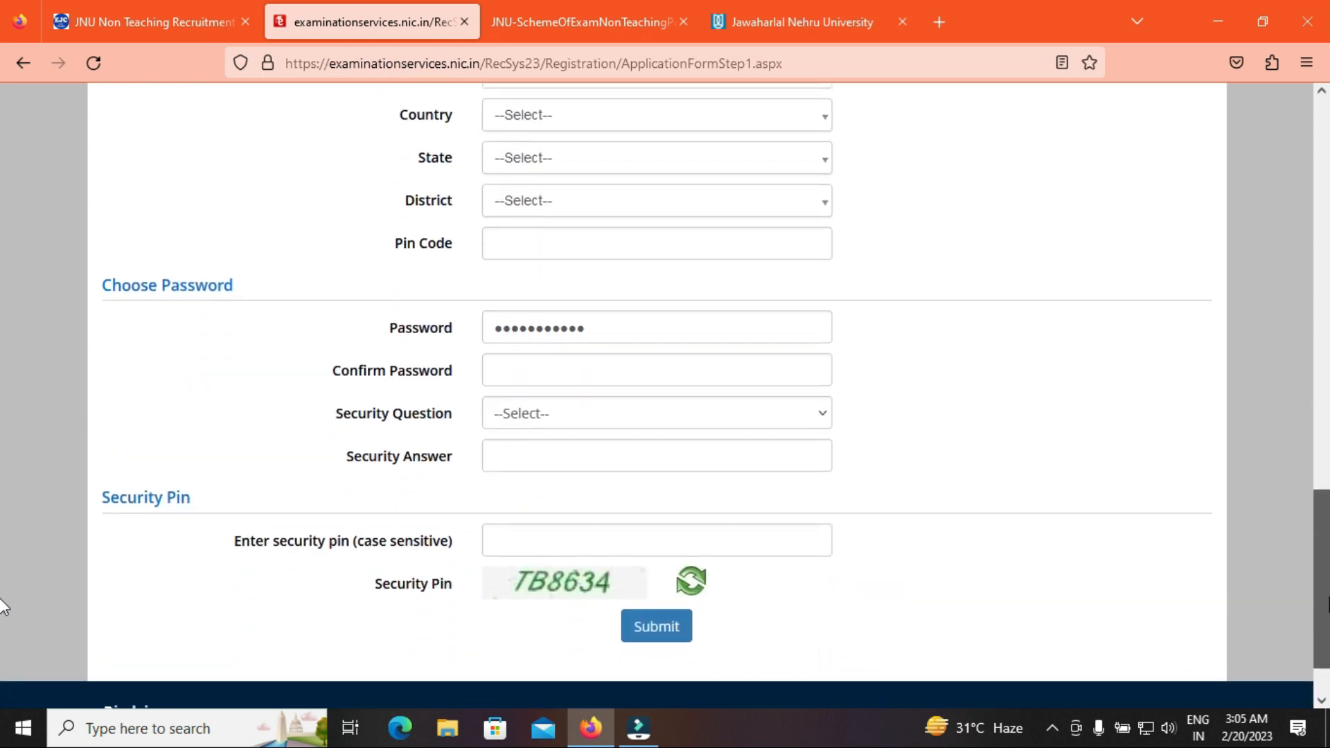
left_click_drag(626, 370, 487, 389)
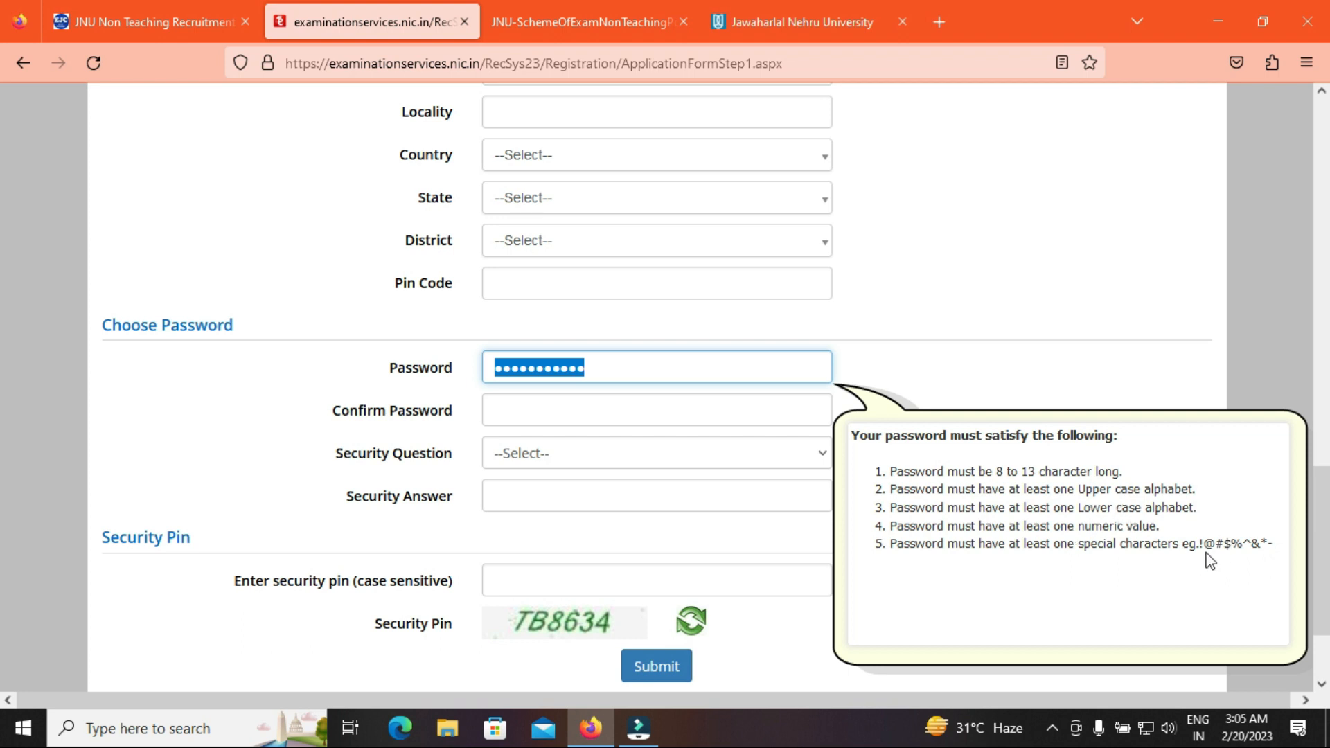
left_click_drag(1203, 544, 1275, 544)
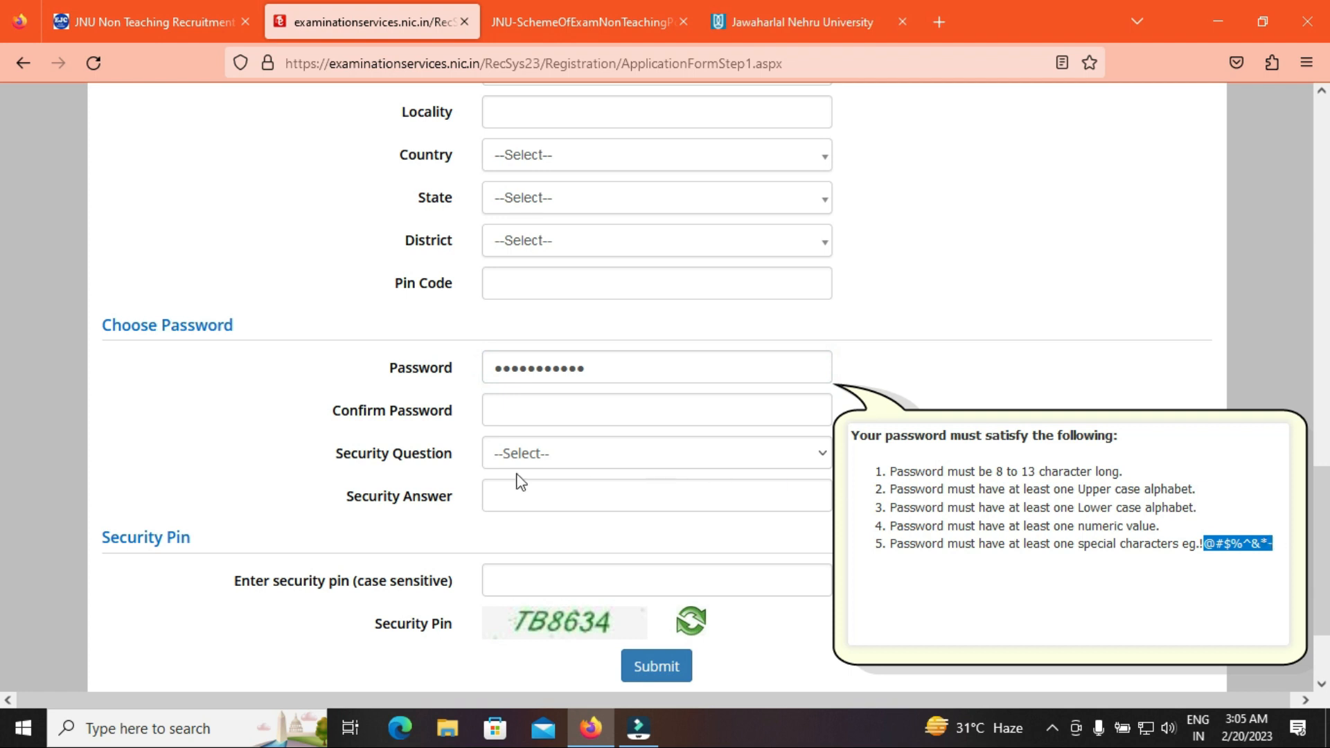
left_click(536, 407)
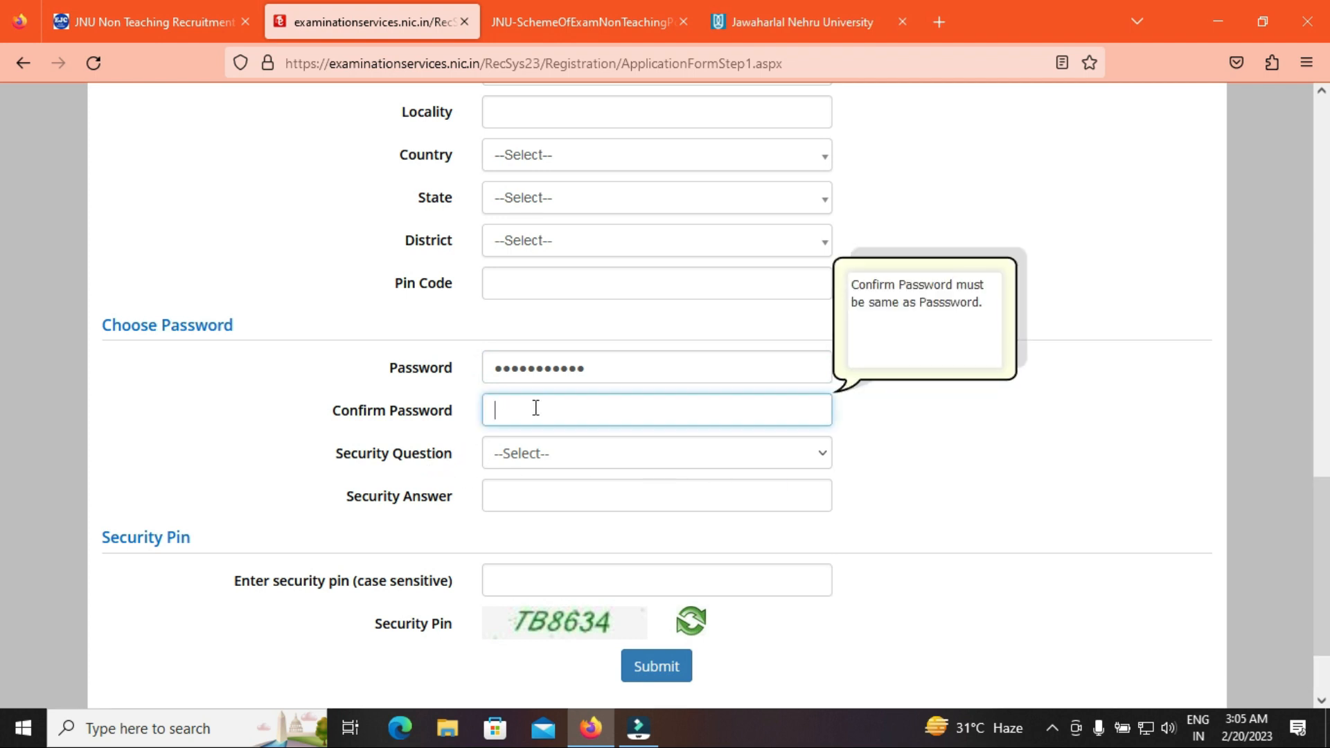
Choose "Which is the website you rarely visit ?" as the security question
left_click_drag(361, 456, 472, 456)
left_click(559, 458)
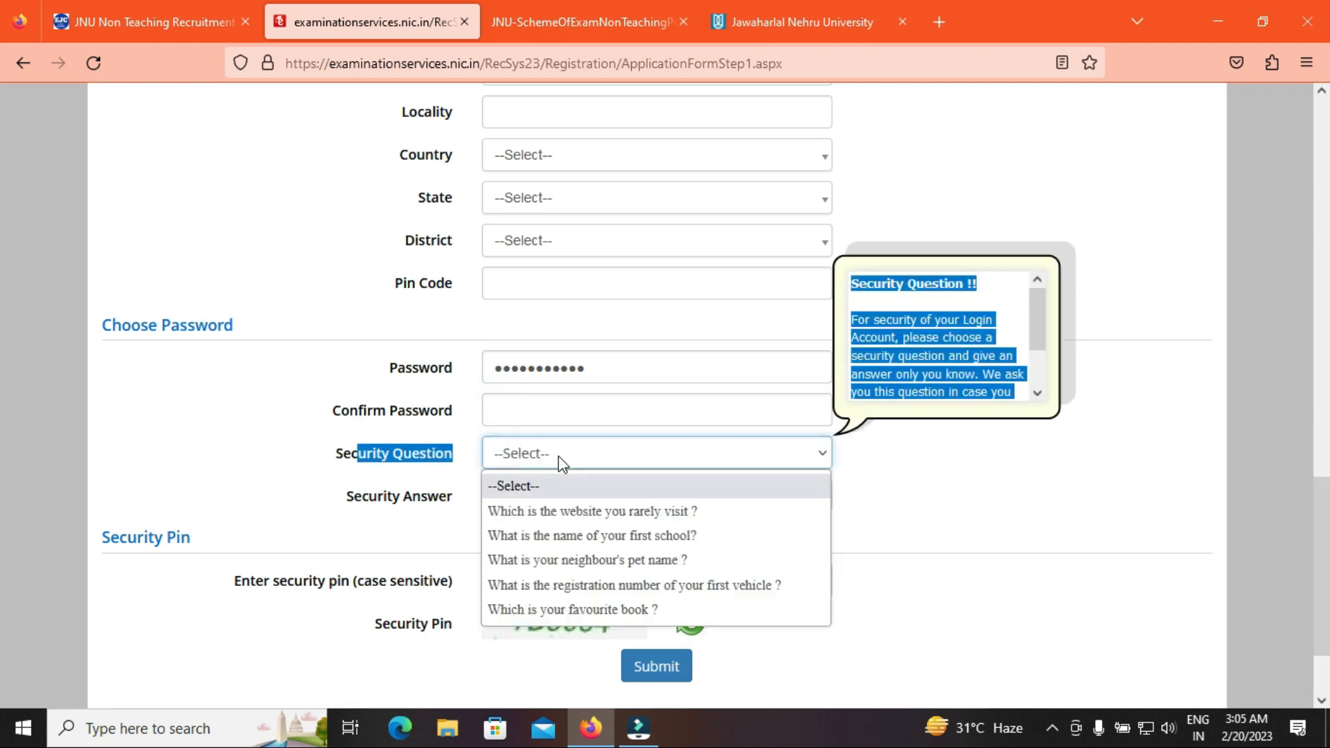
left_click(564, 512)
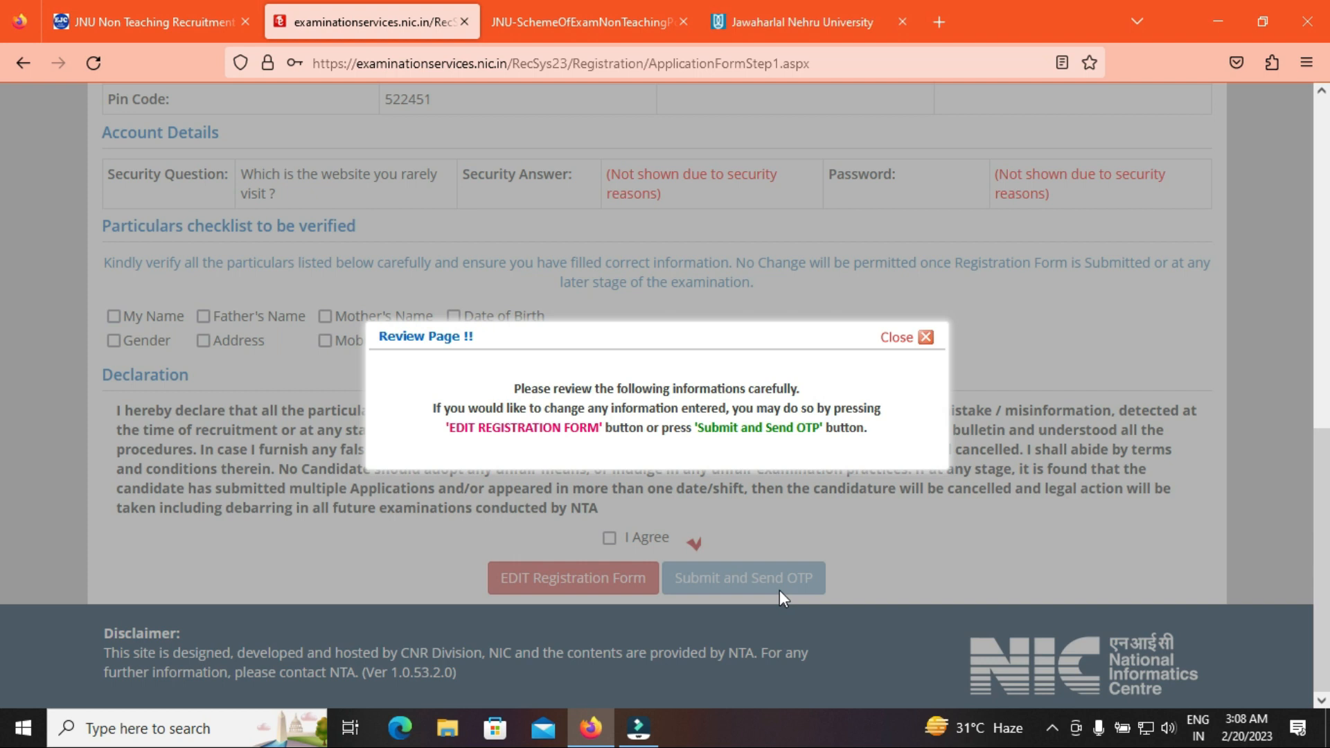
Dismiss the review notice and mark all eight particulars in the checklist as verified, from My Name to Email ID
left_click(901, 339)
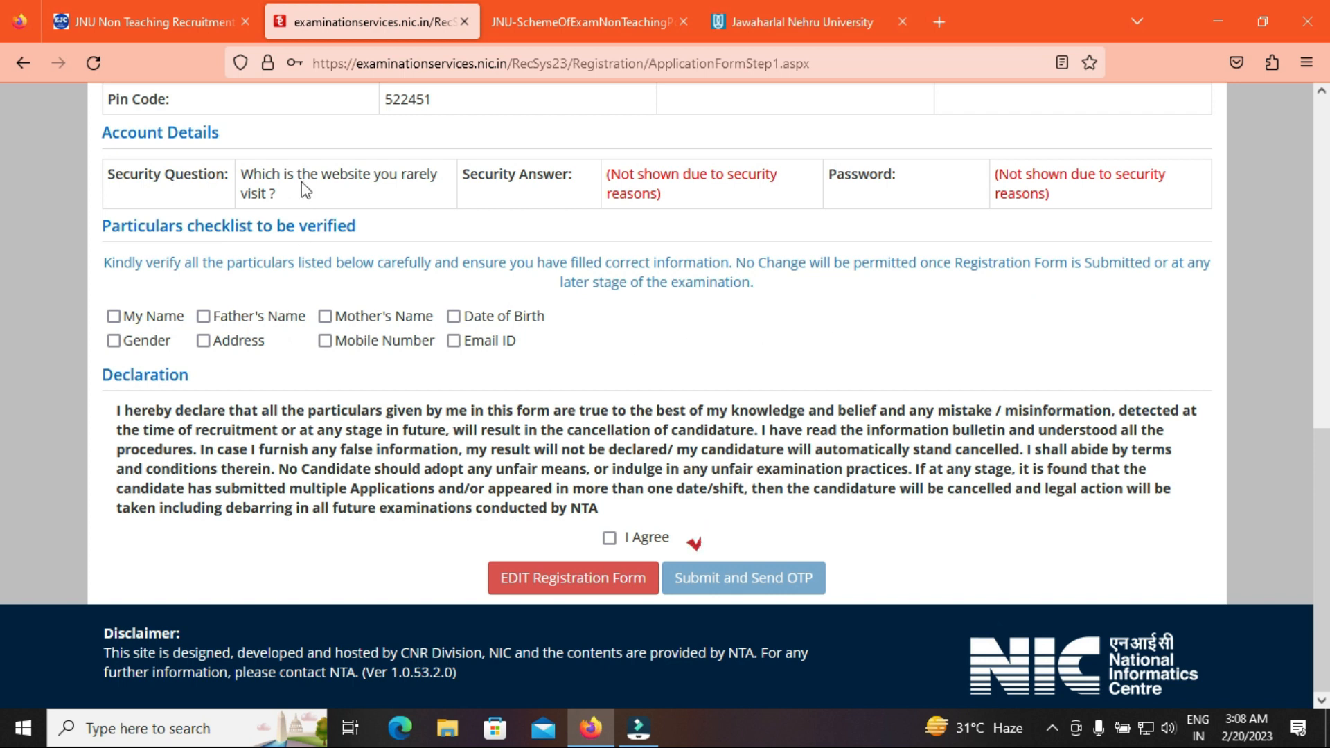
left_click(112, 316)
left_click(203, 316)
left_click(203, 340)
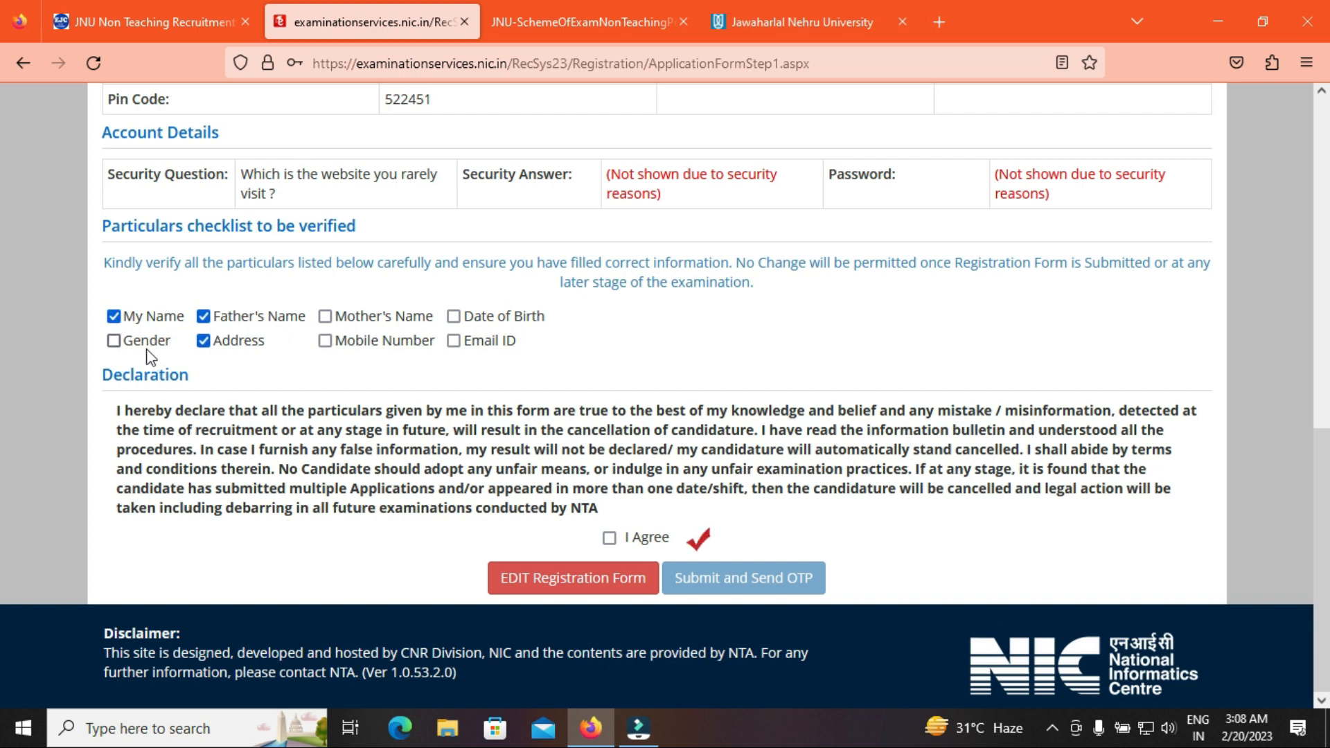
left_click(114, 341)
left_click(325, 340)
left_click(325, 316)
left_click(453, 316)
left_click(453, 341)
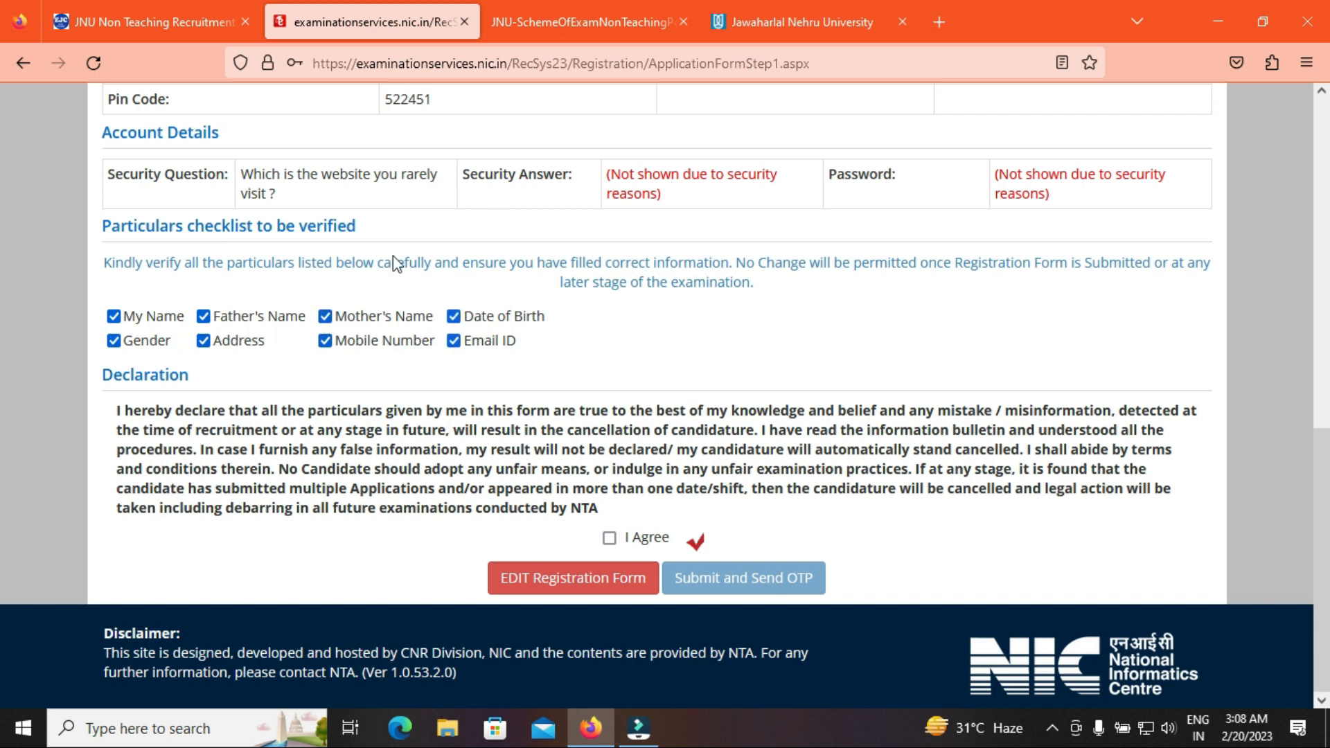
Agree to the declaration, confirm submission of the registration form with OTP, and enter the one-time password sent to the mobile
left_click(609, 538)
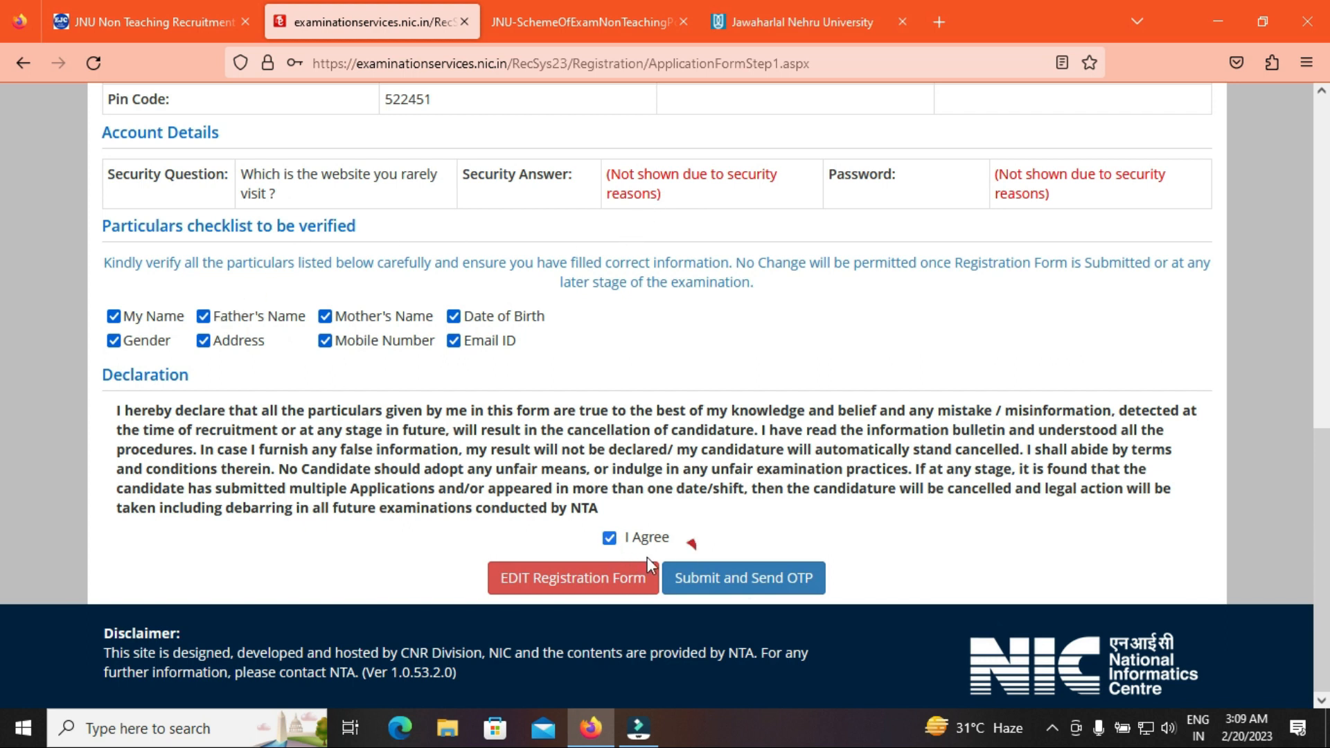
left_click(743, 577)
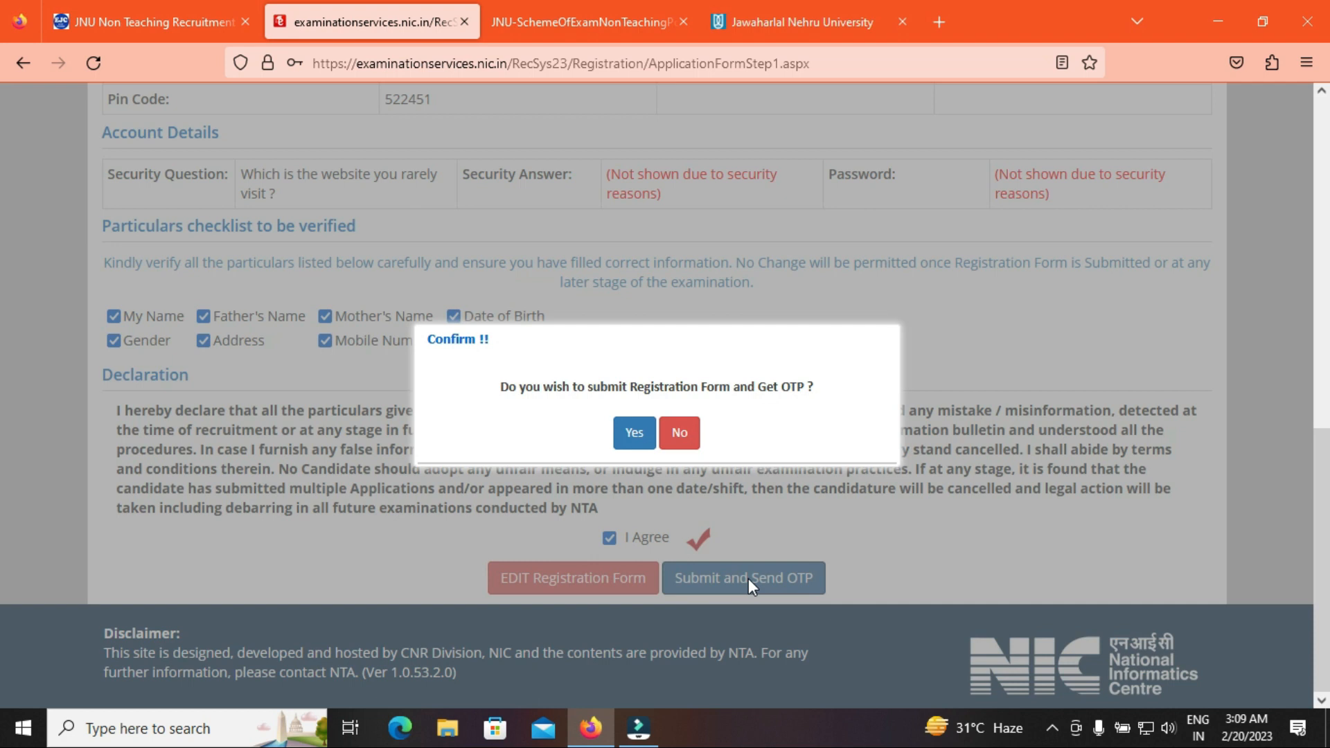
left_click(639, 440)
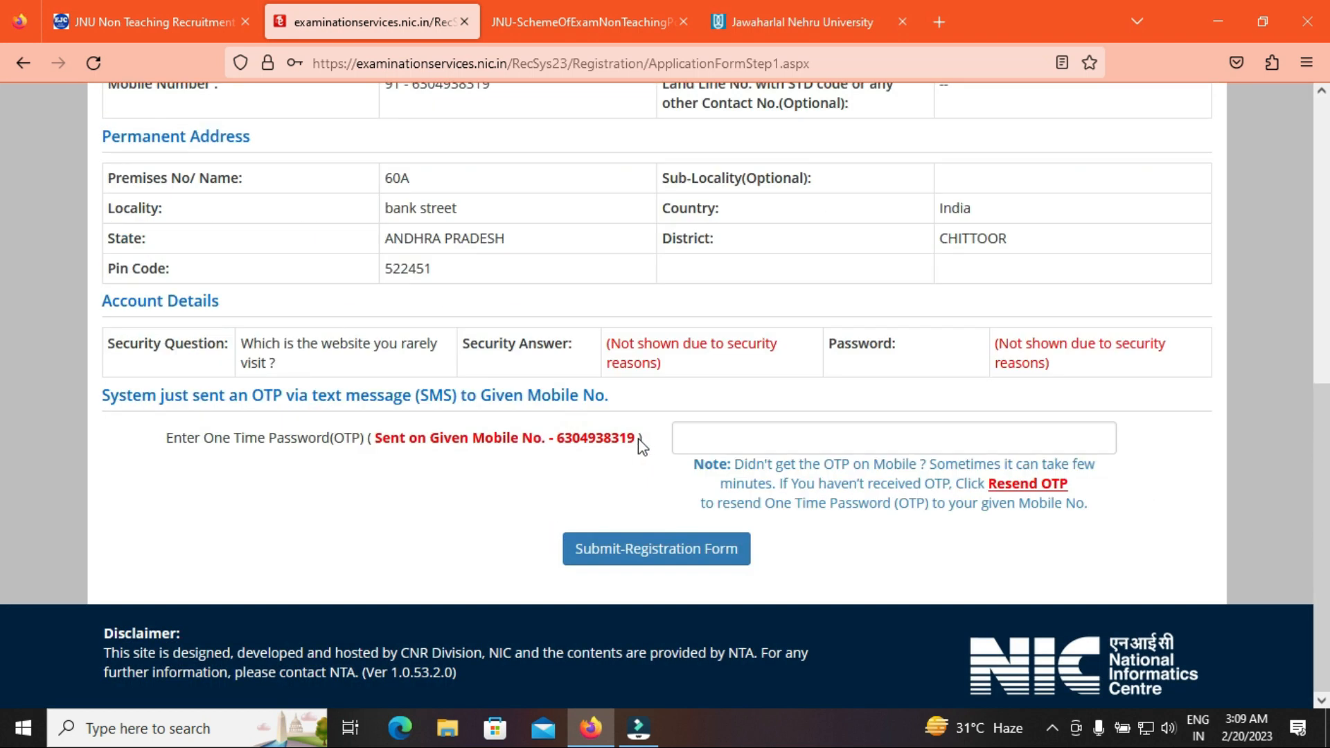
left_click(747, 441)
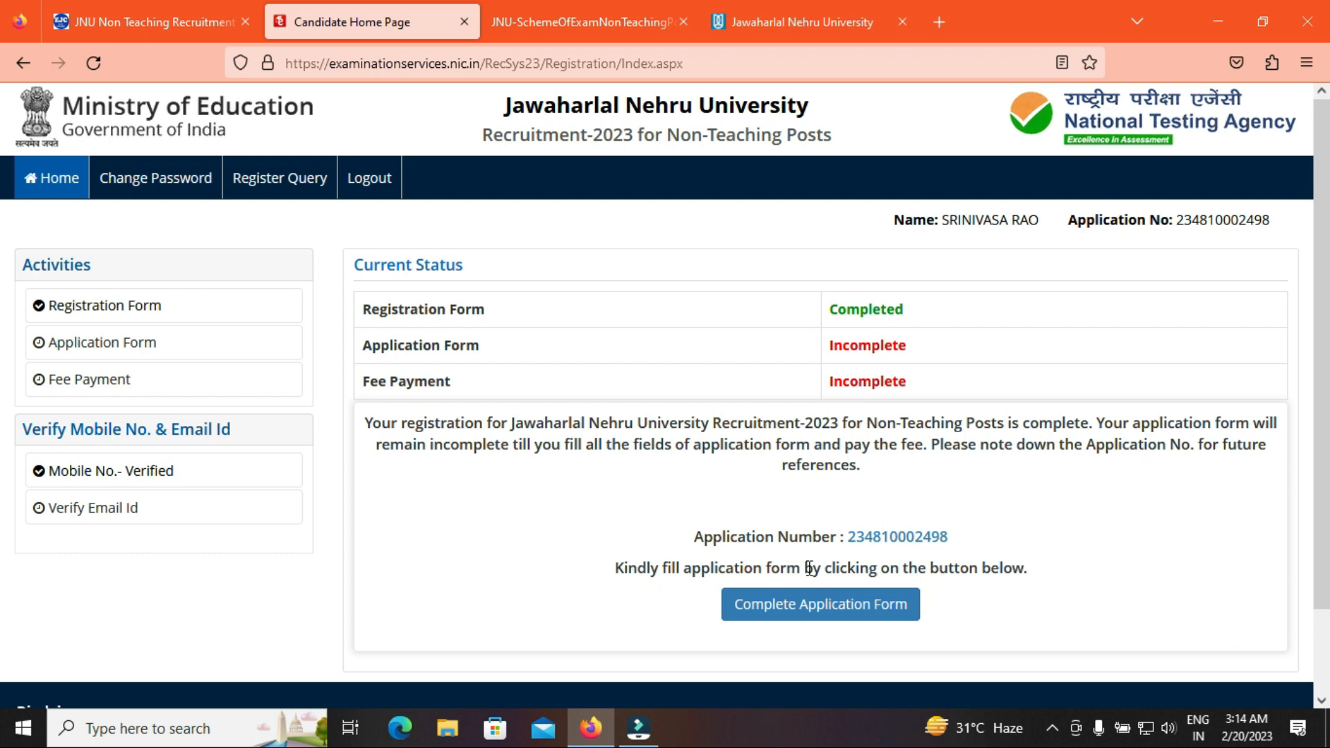
Start completing the application form and open its Personal Detail section
left_click(808, 608)
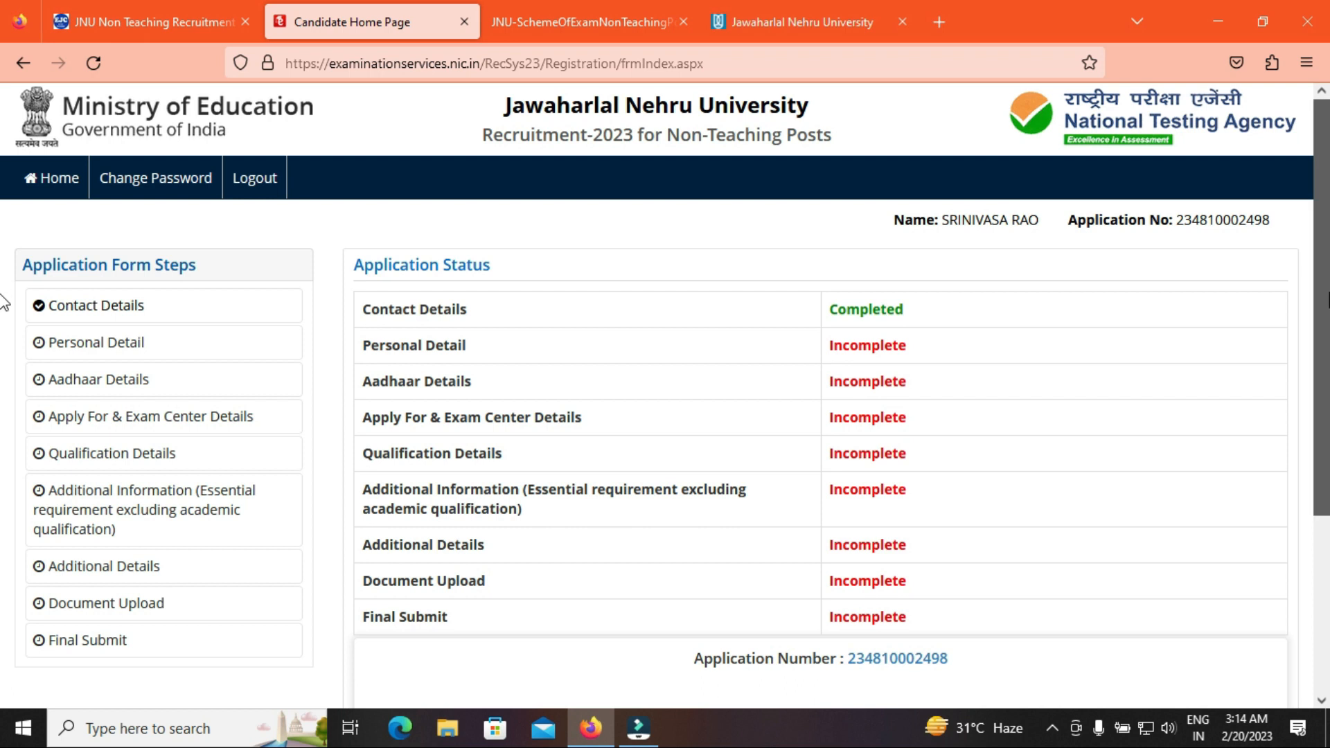
scroll(4, 367, "down", 2)
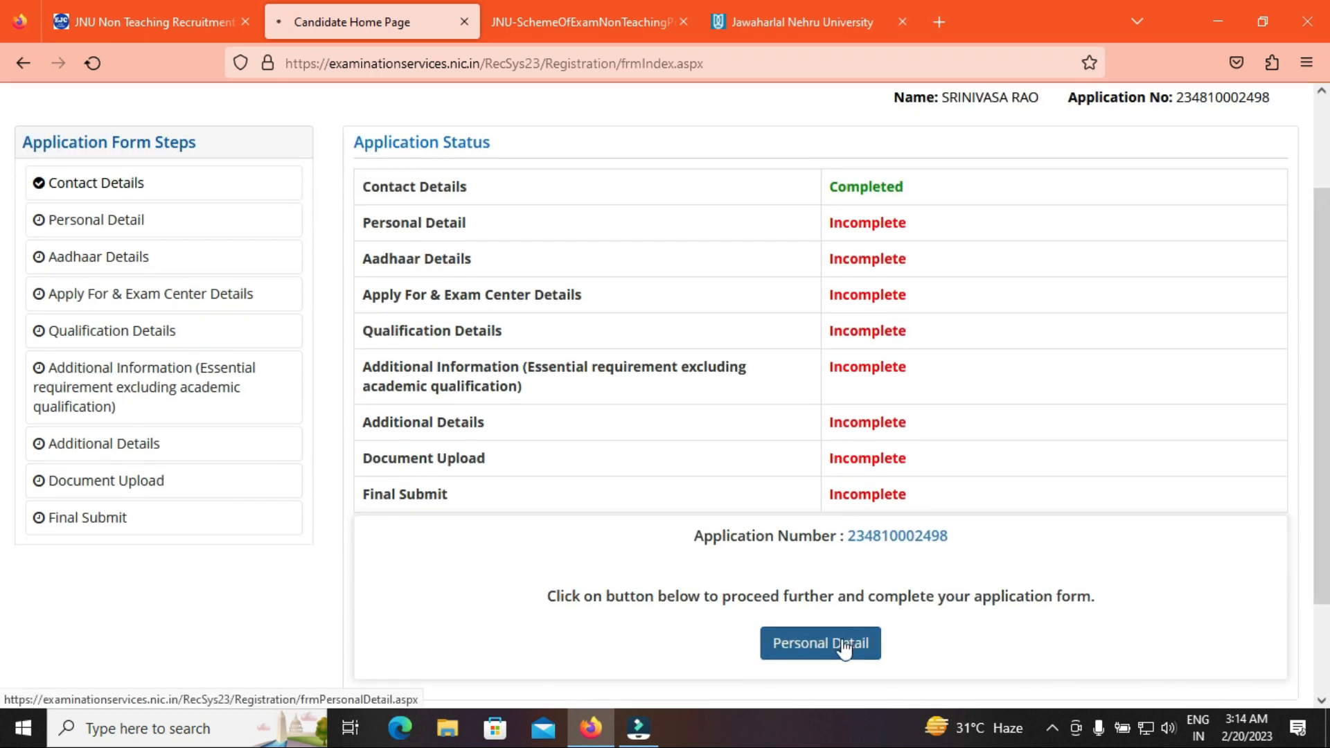
left_click(843, 643)
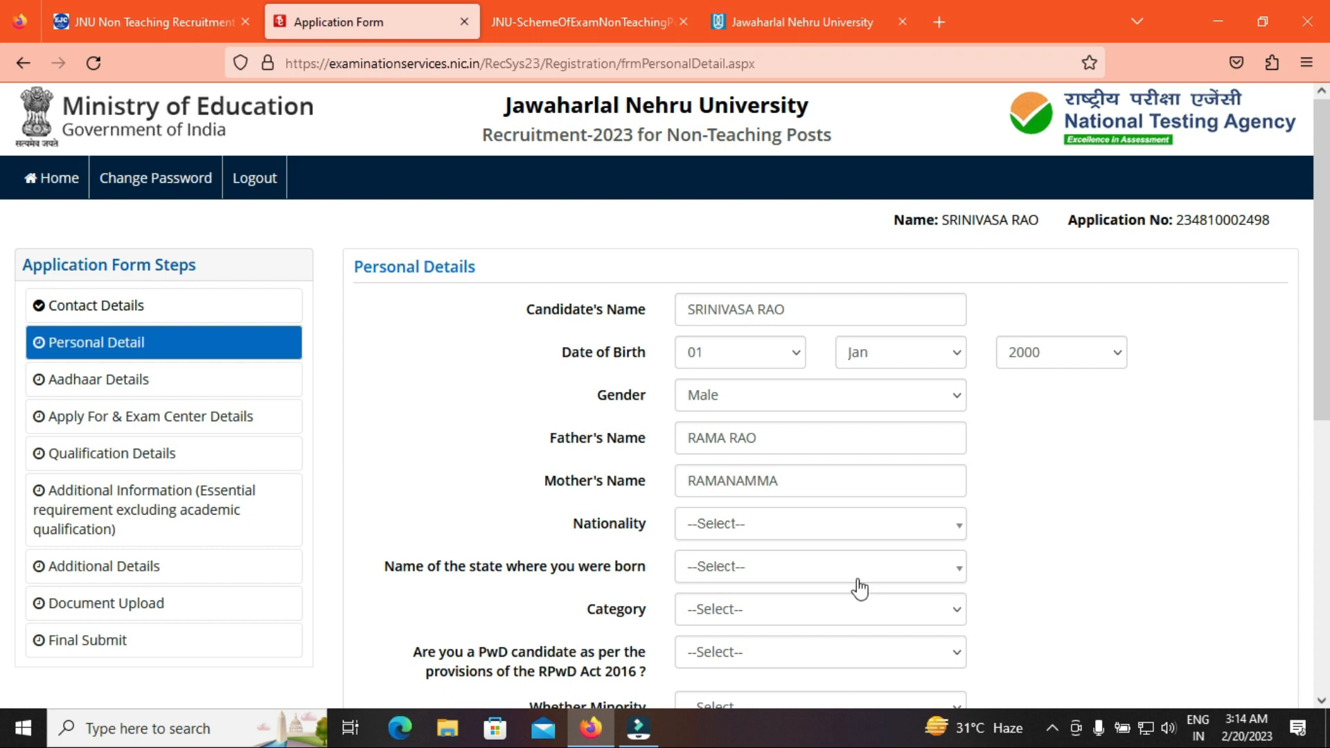
Set the nationality to Indian and the state of birth to ANDHRA PRADESH
left_click(804, 533)
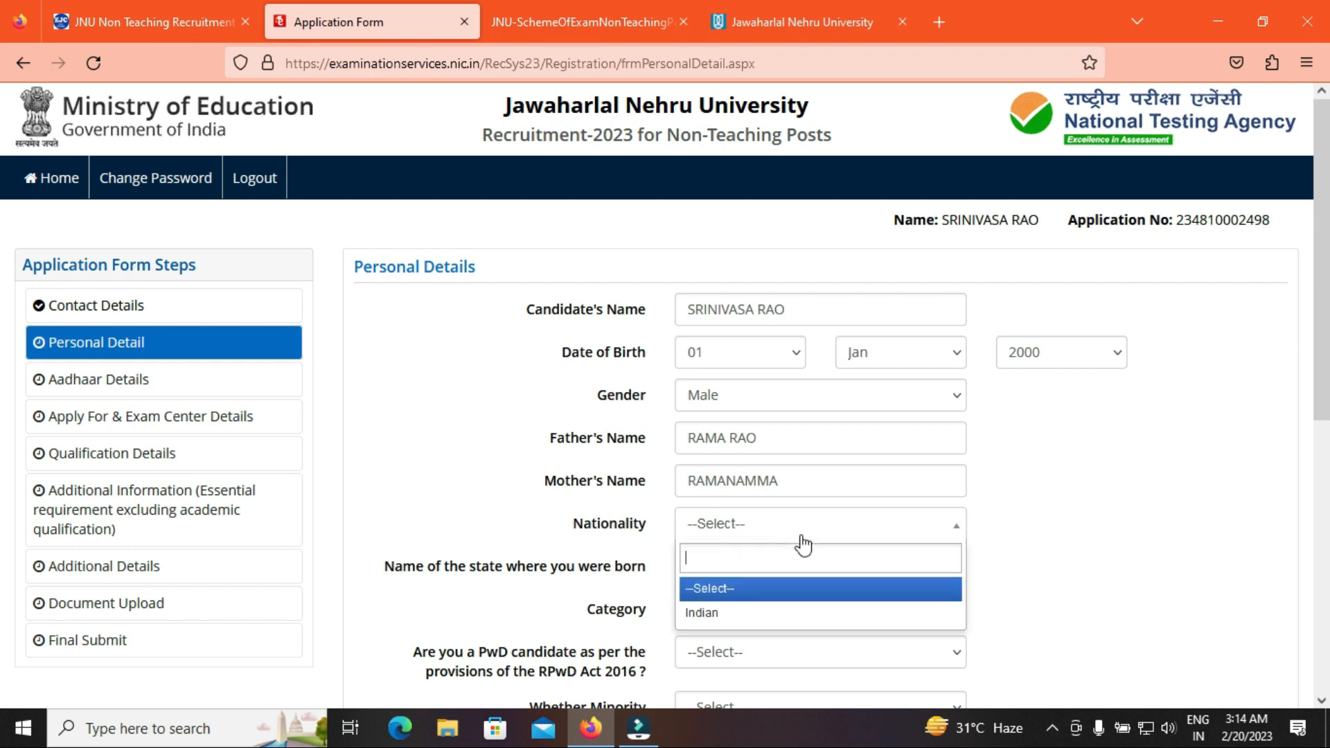
left_click(765, 617)
left_click(755, 577)
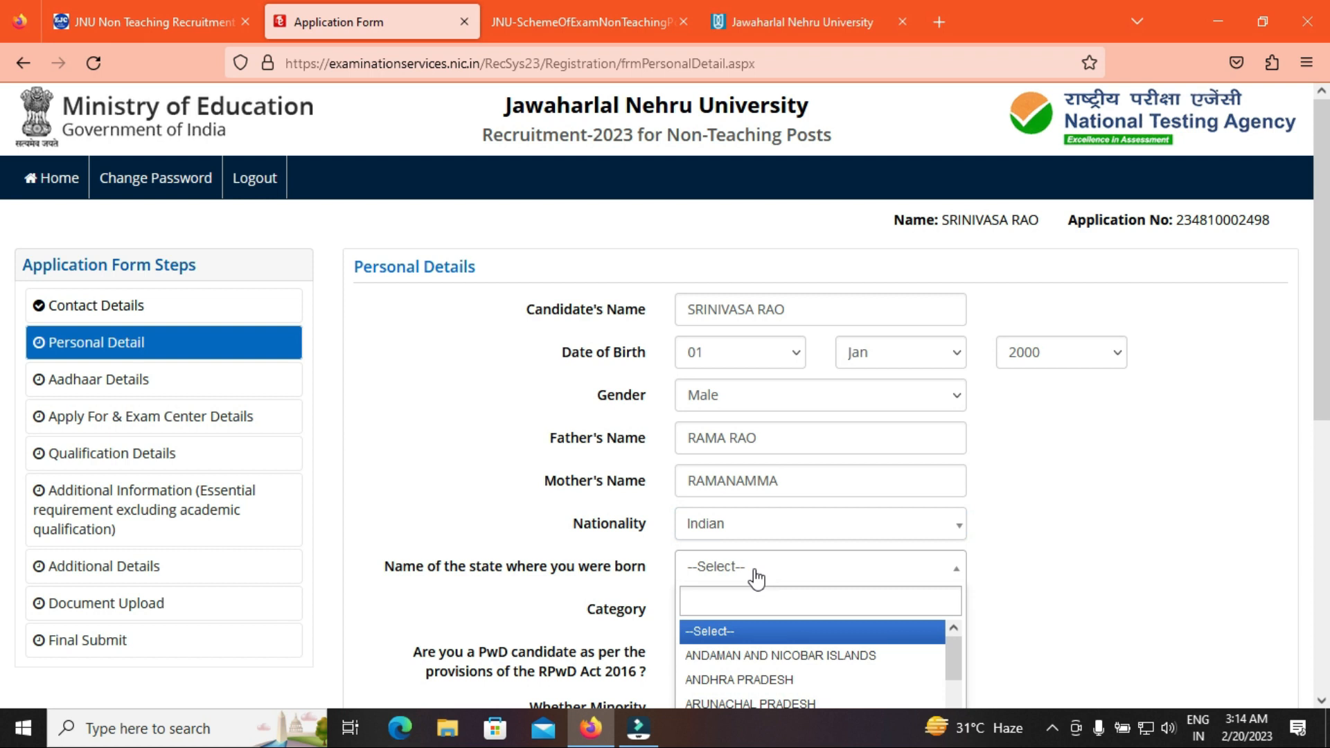
scroll(758, 575, "down", 1)
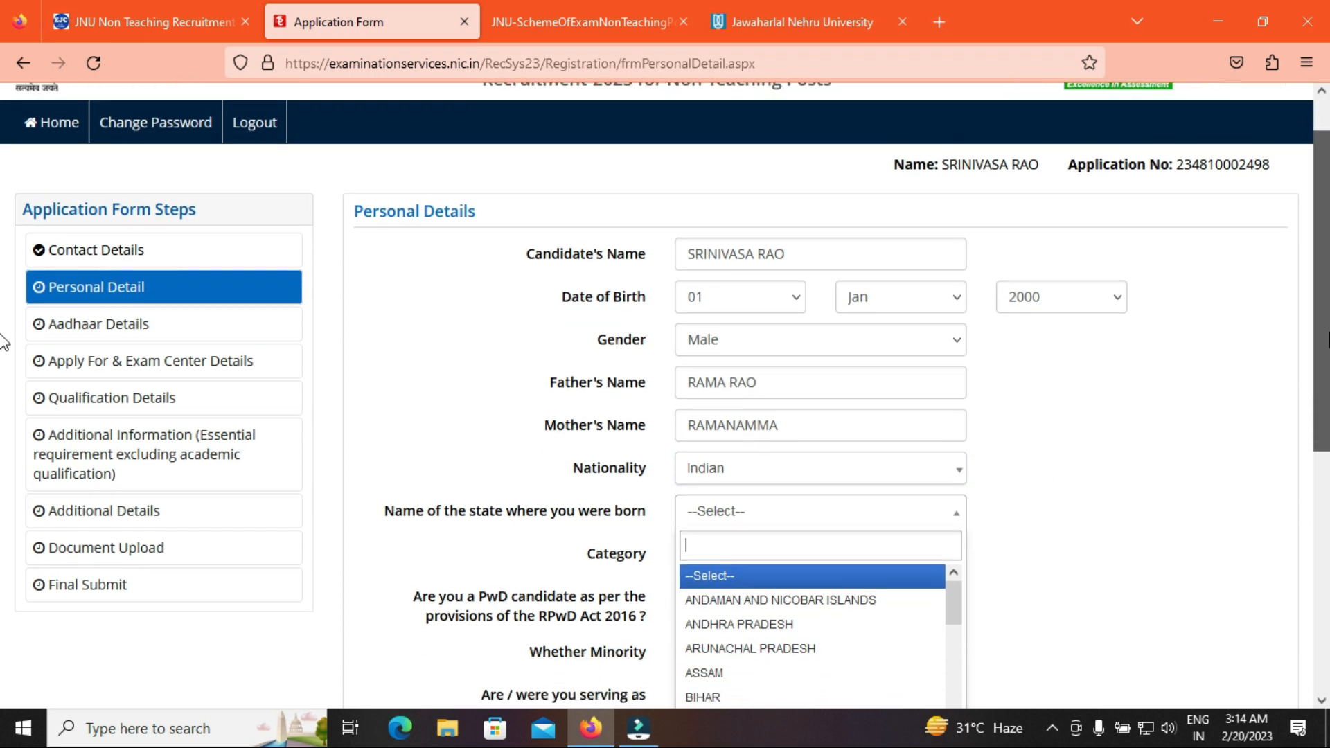
left_click(743, 624)
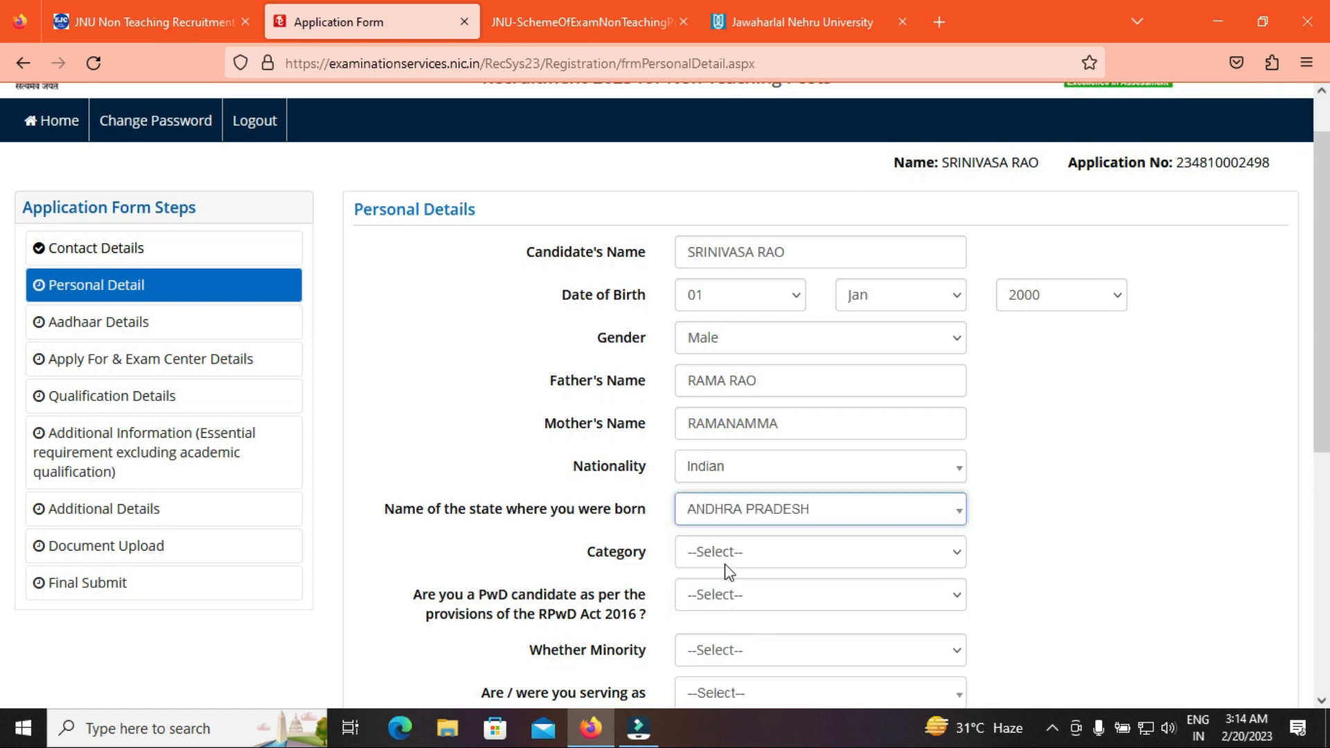
Try Unreserved as the category, change it to SC, and answer No to the PwD candidate question
left_click(729, 567)
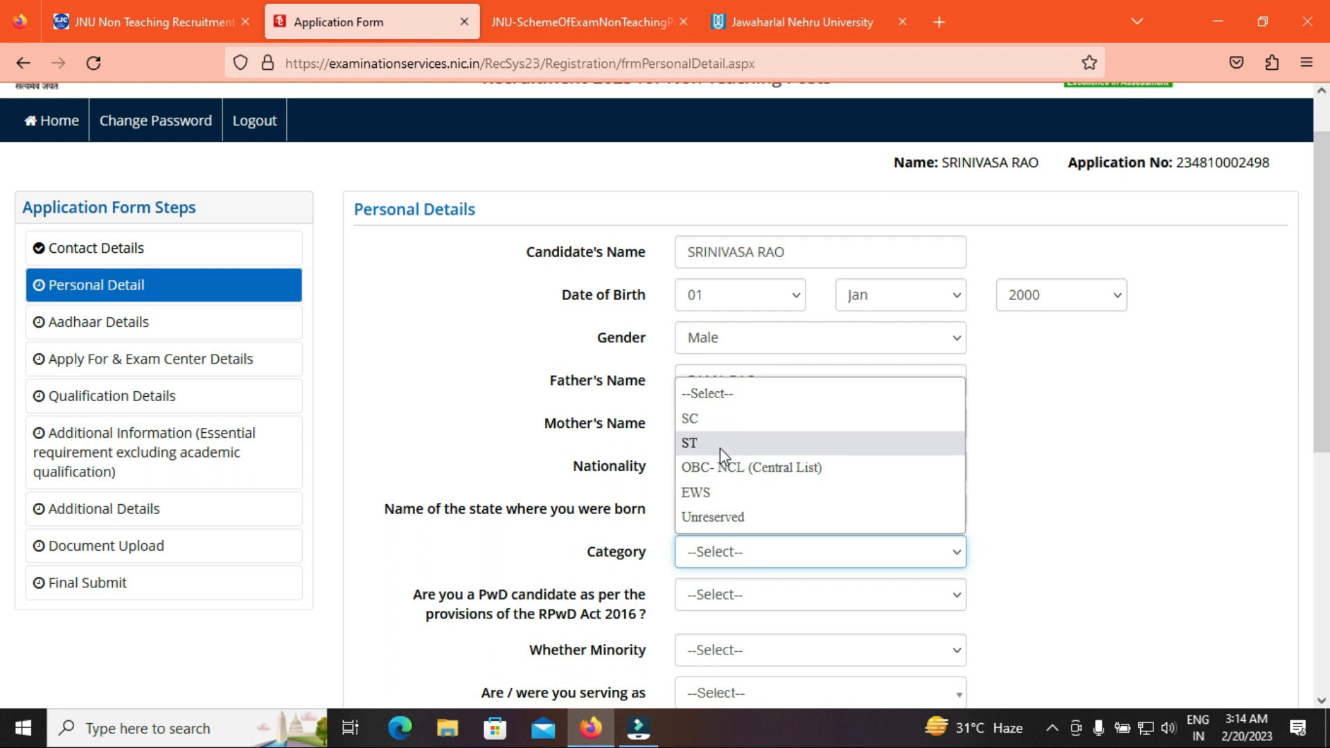
left_click(728, 518)
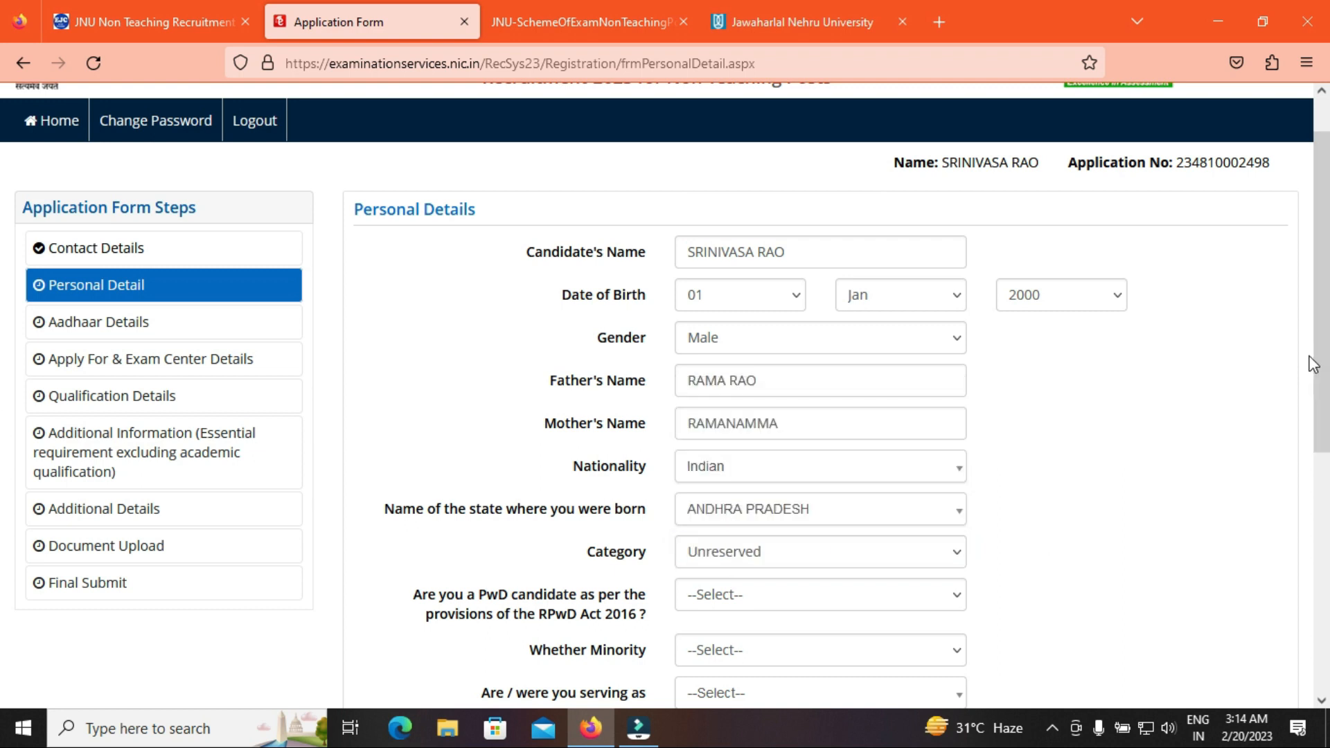
scroll(832, 547, "down", 1)
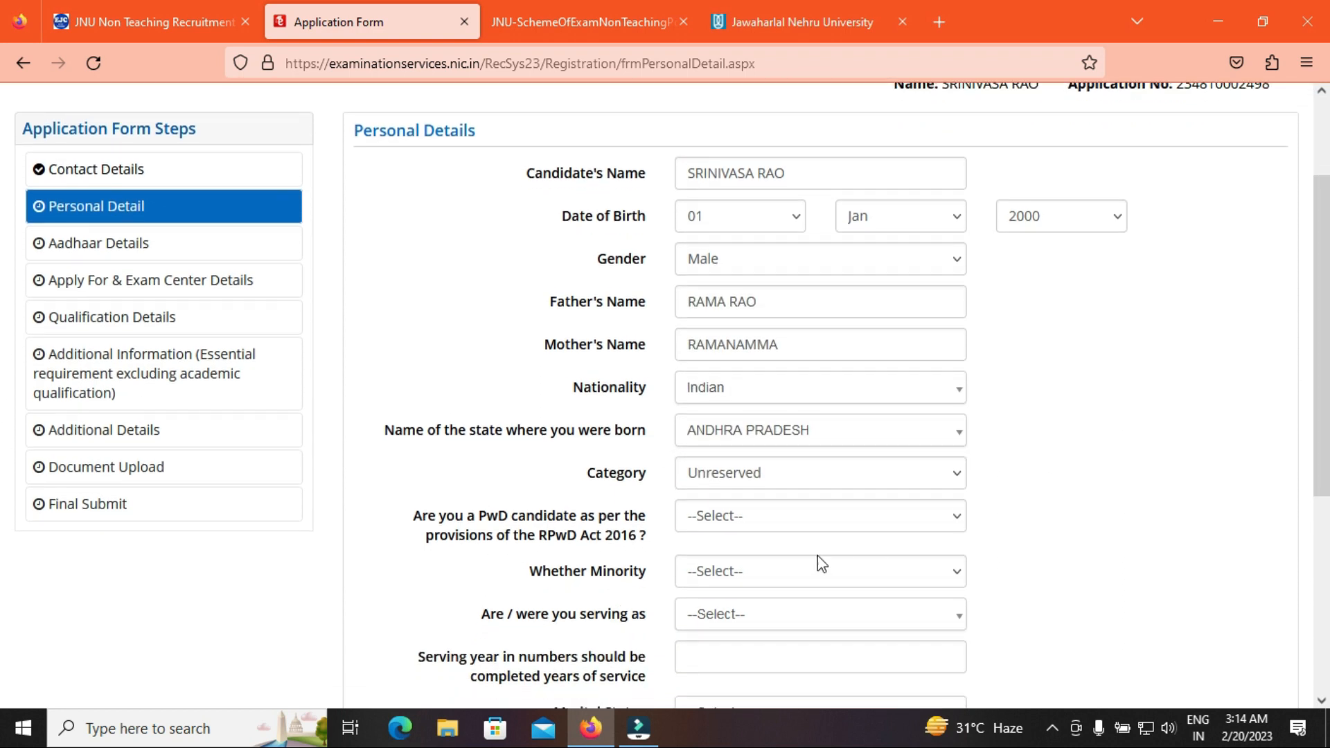
left_click(733, 482)
left_click(716, 535)
left_click(718, 519)
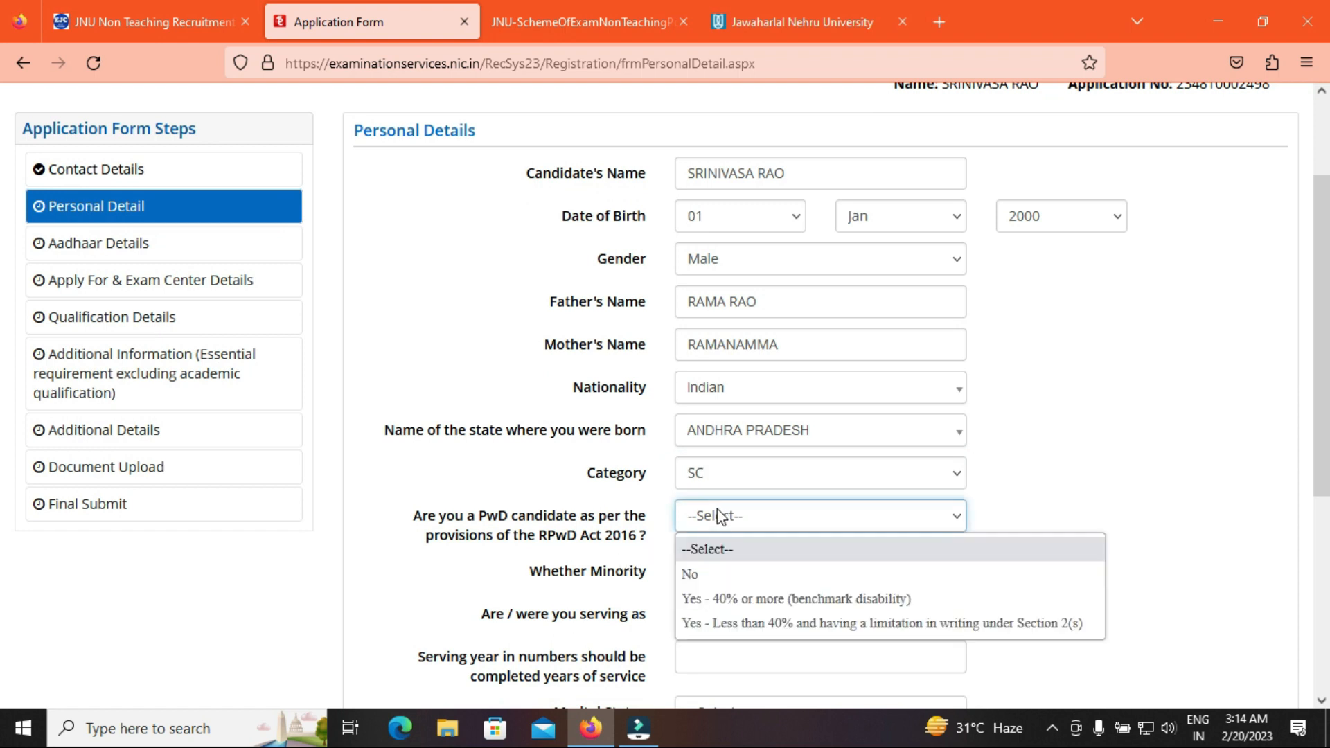
left_click(712, 579)
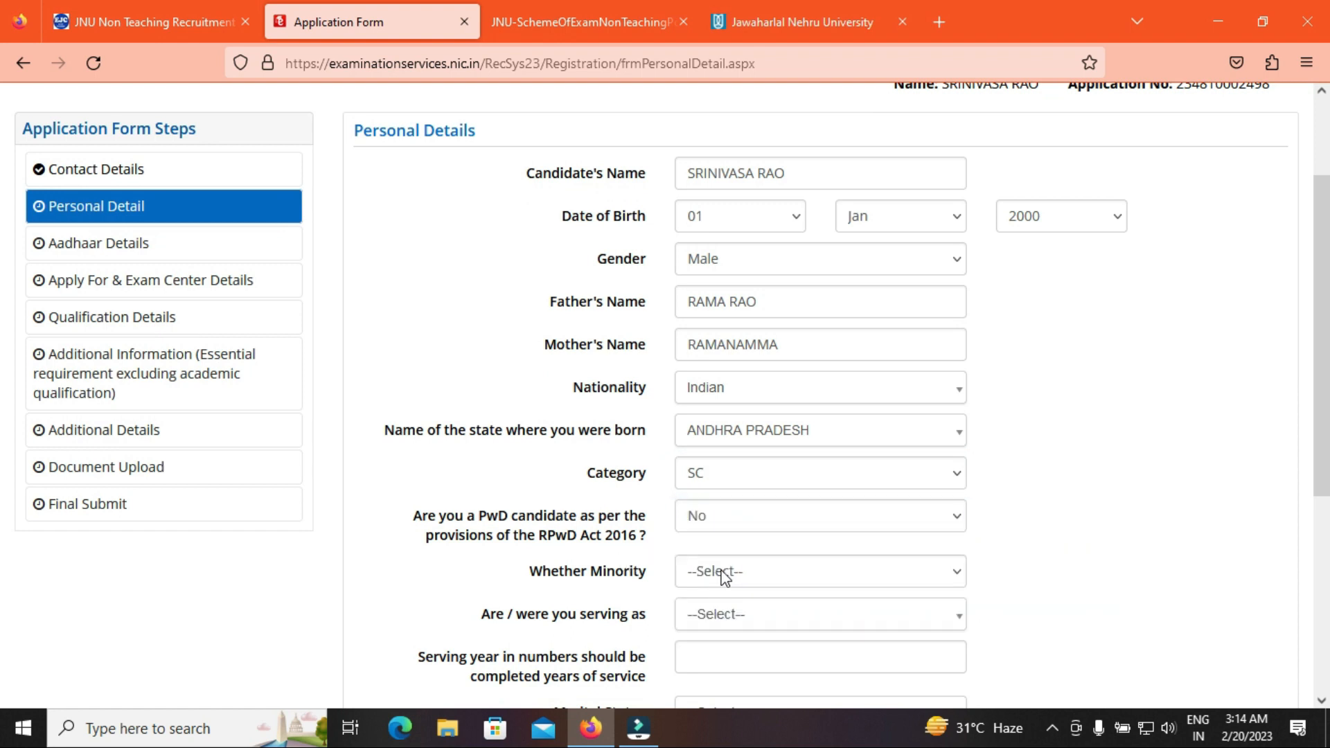
Set Whether Minority to No and Are / were you serving as to Not Applicable
left_click(721, 576)
left_click(700, 655)
left_click(687, 629)
scroll(4, 378, "down", 2)
scroll(3, 381, "down", 1)
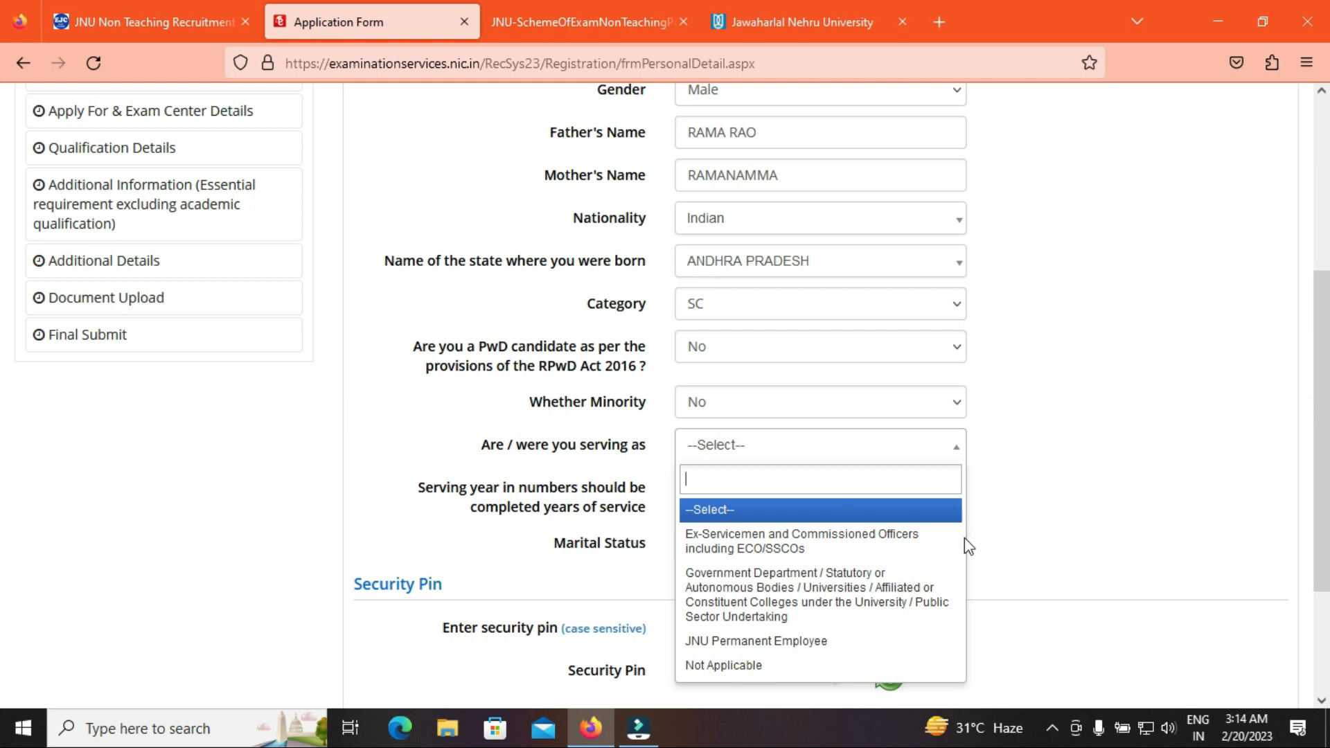
left_click(734, 672)
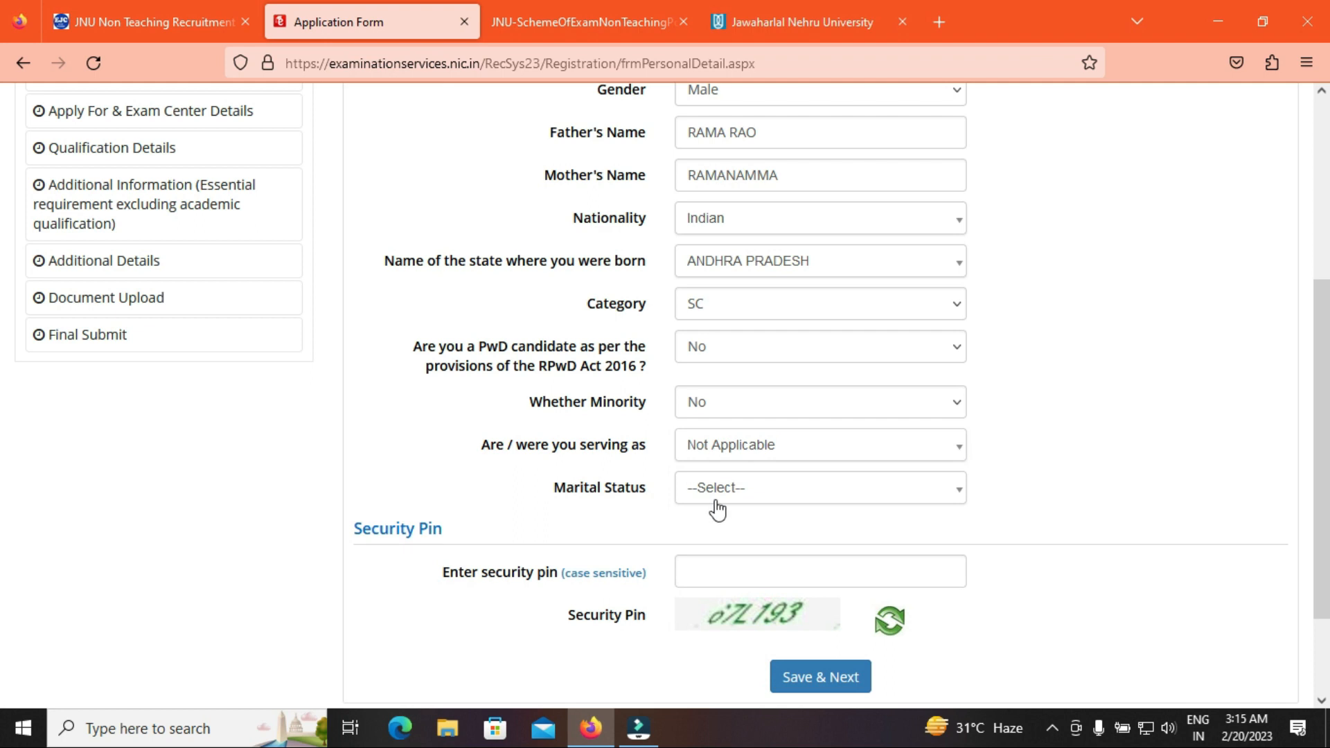
Set the marital status to Unmarried, then enter the security pin and save the personal details
left_click(719, 497)
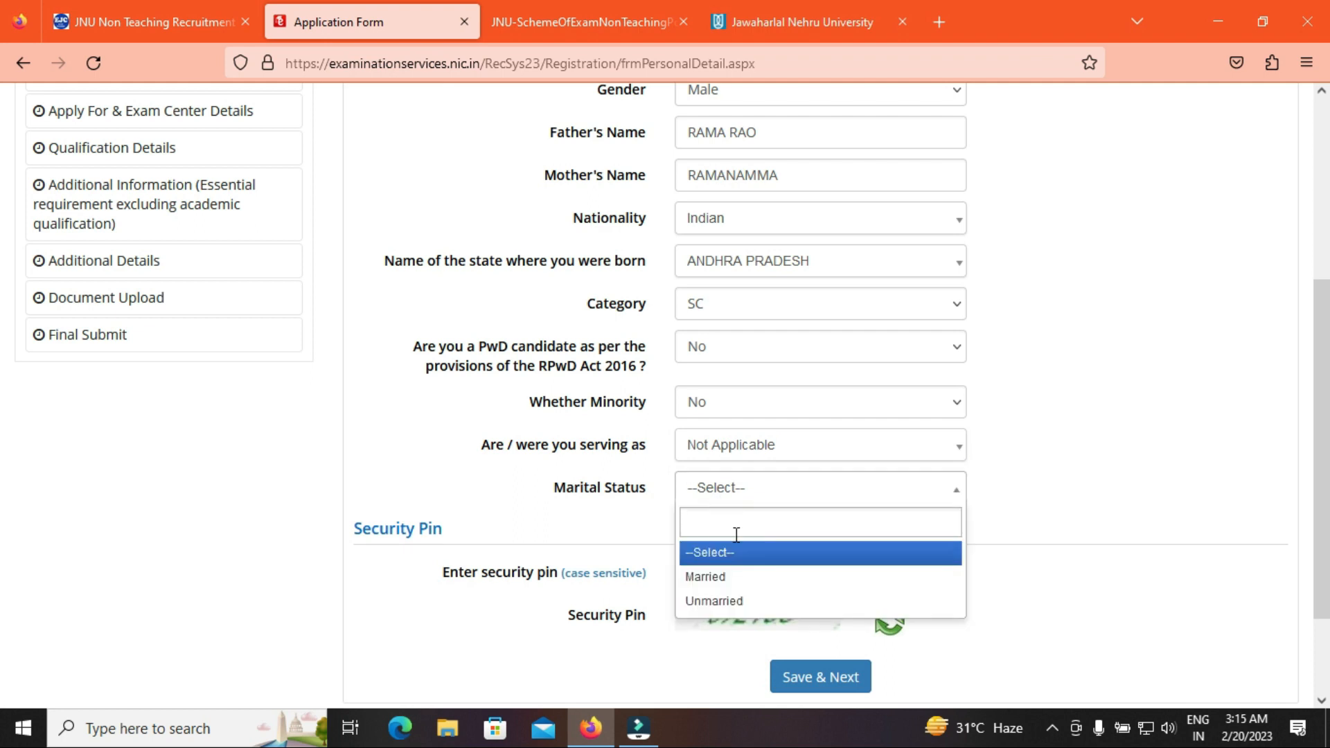
left_click(760, 602)
left_click(751, 572)
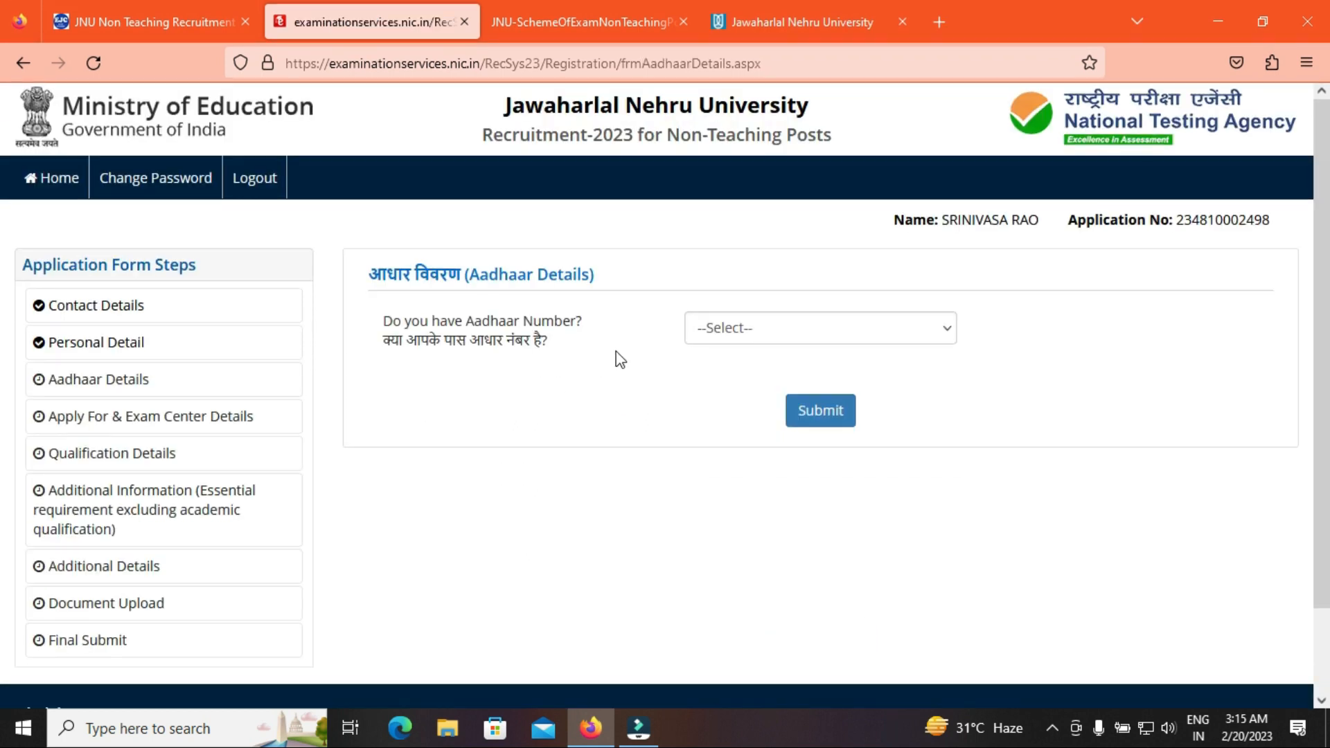
Answer Yes to having an Aadhaar number and confirm the submission
left_click(735, 327)
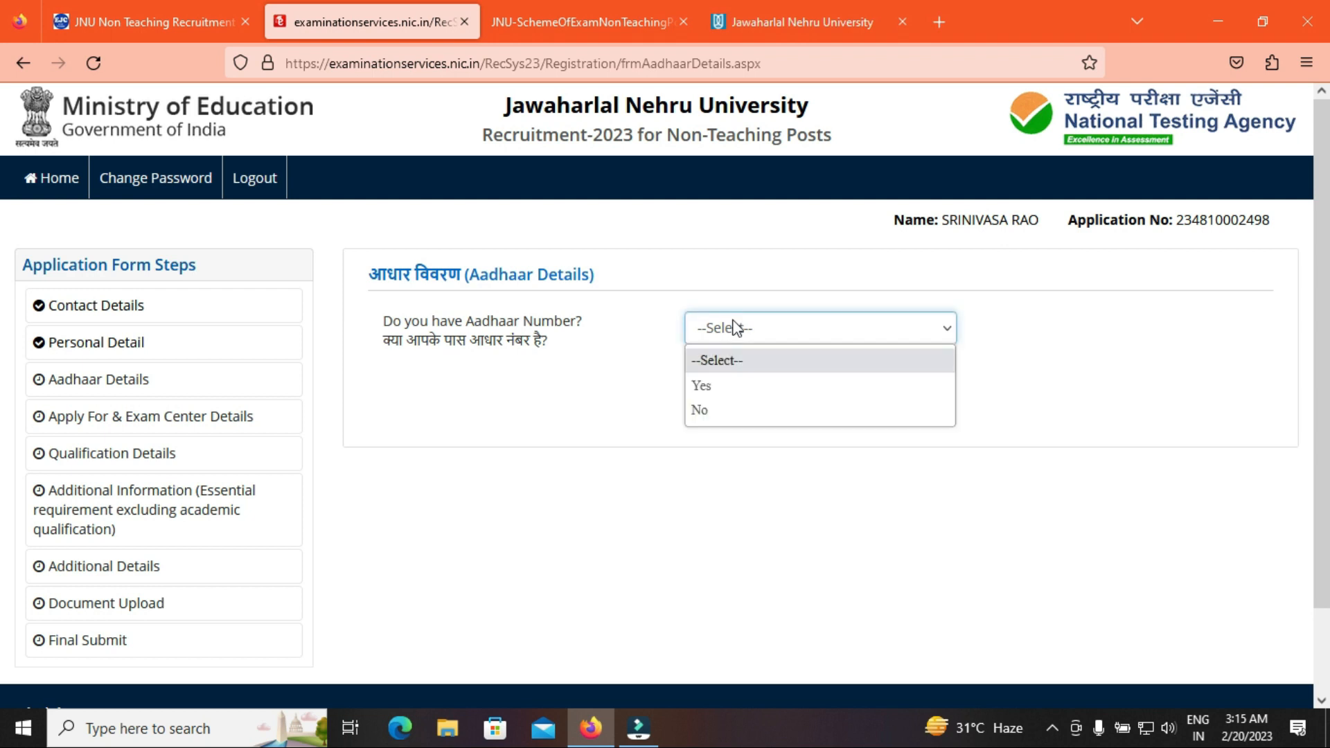
left_click(712, 391)
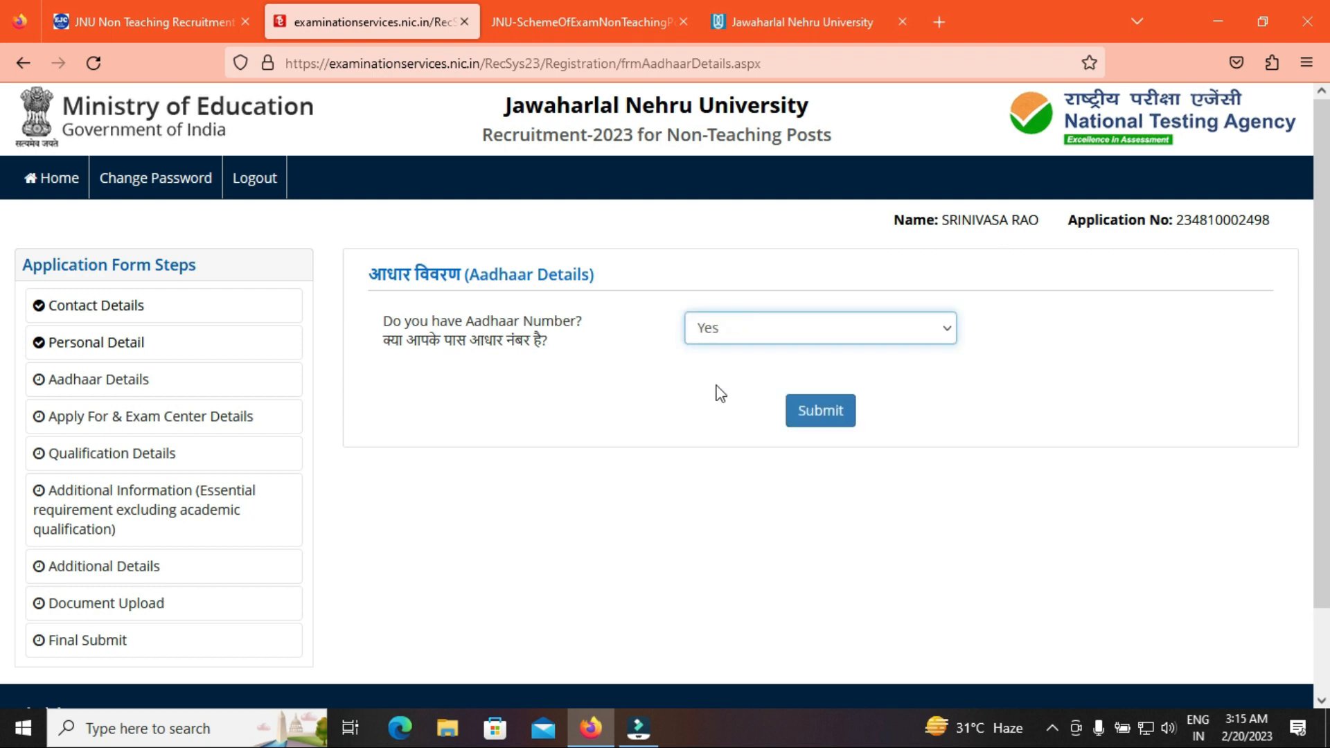
left_click(818, 414)
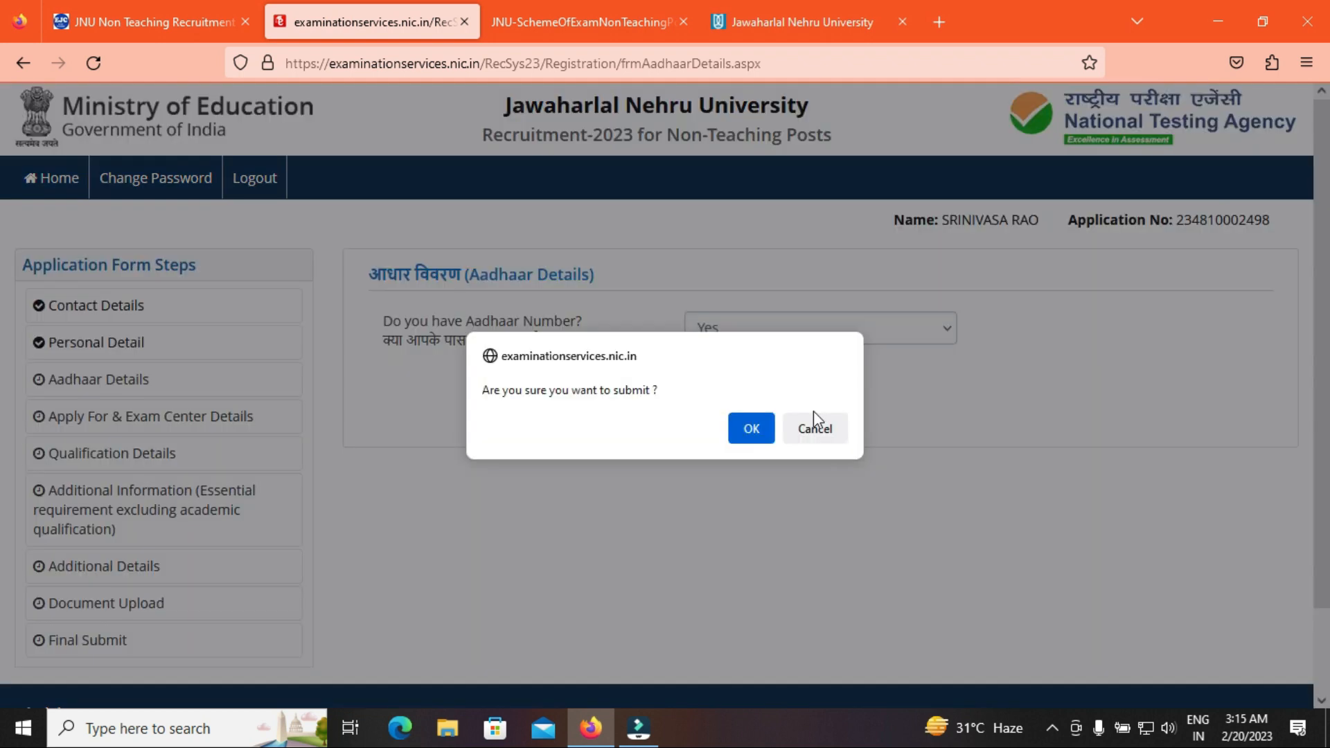
left_click(763, 437)
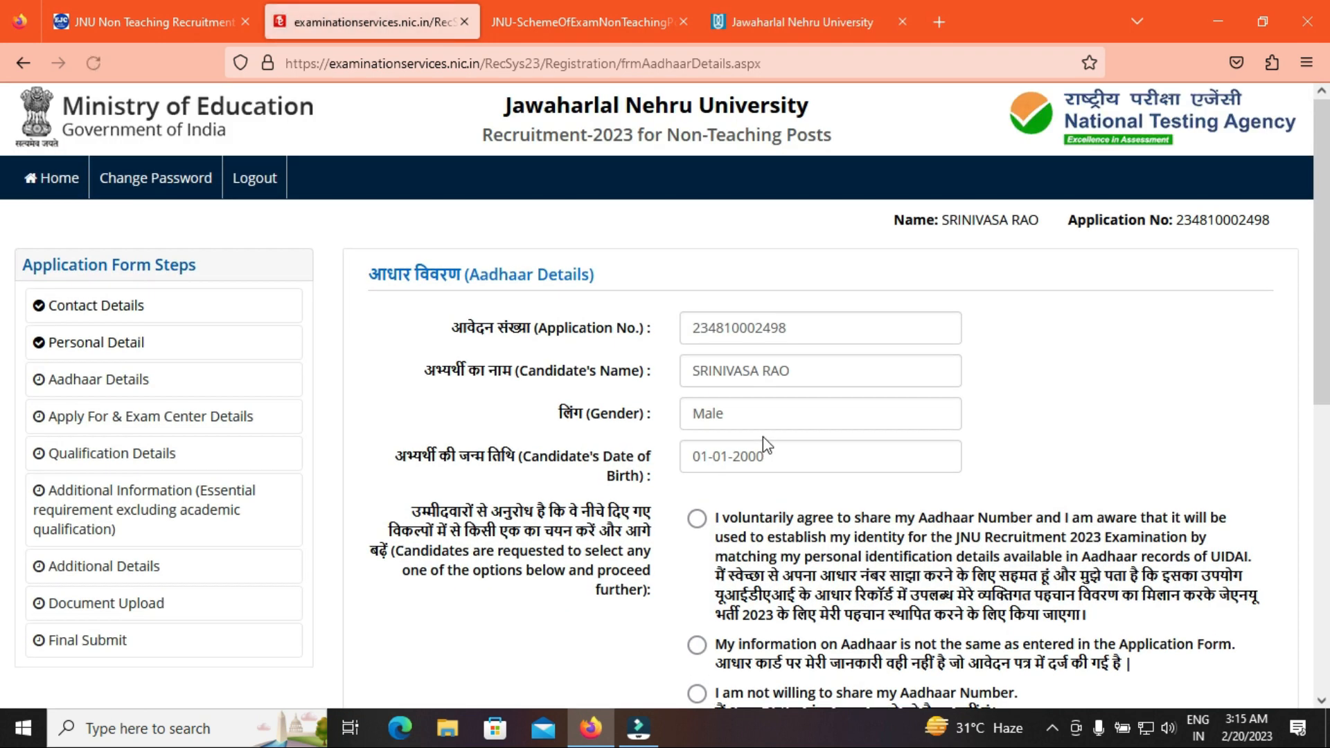
Review the Aadhaar sharing options, choose to voluntarily share the Aadhaar number, and place the cursor in the Aadhaar Number field
left_click_drag(1328, 248, 1329, 312)
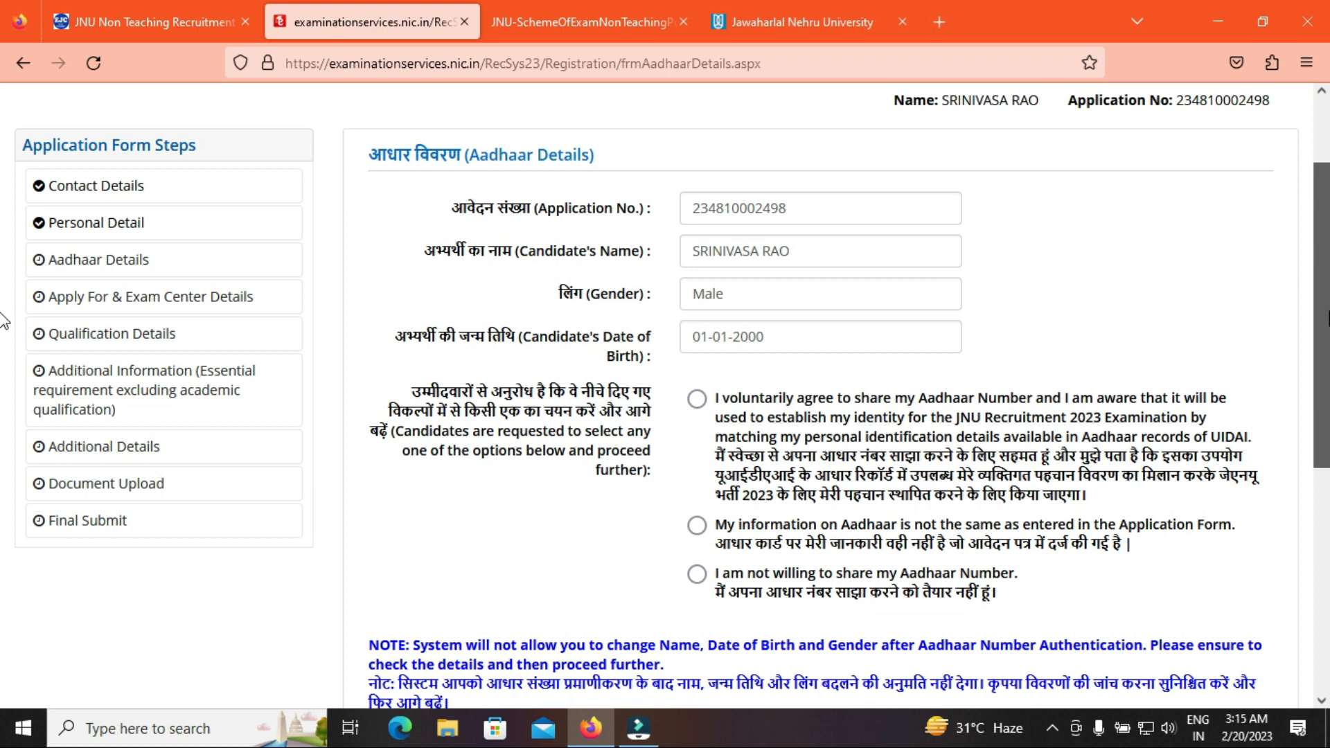
left_click_drag(1329, 315, 1329, 339)
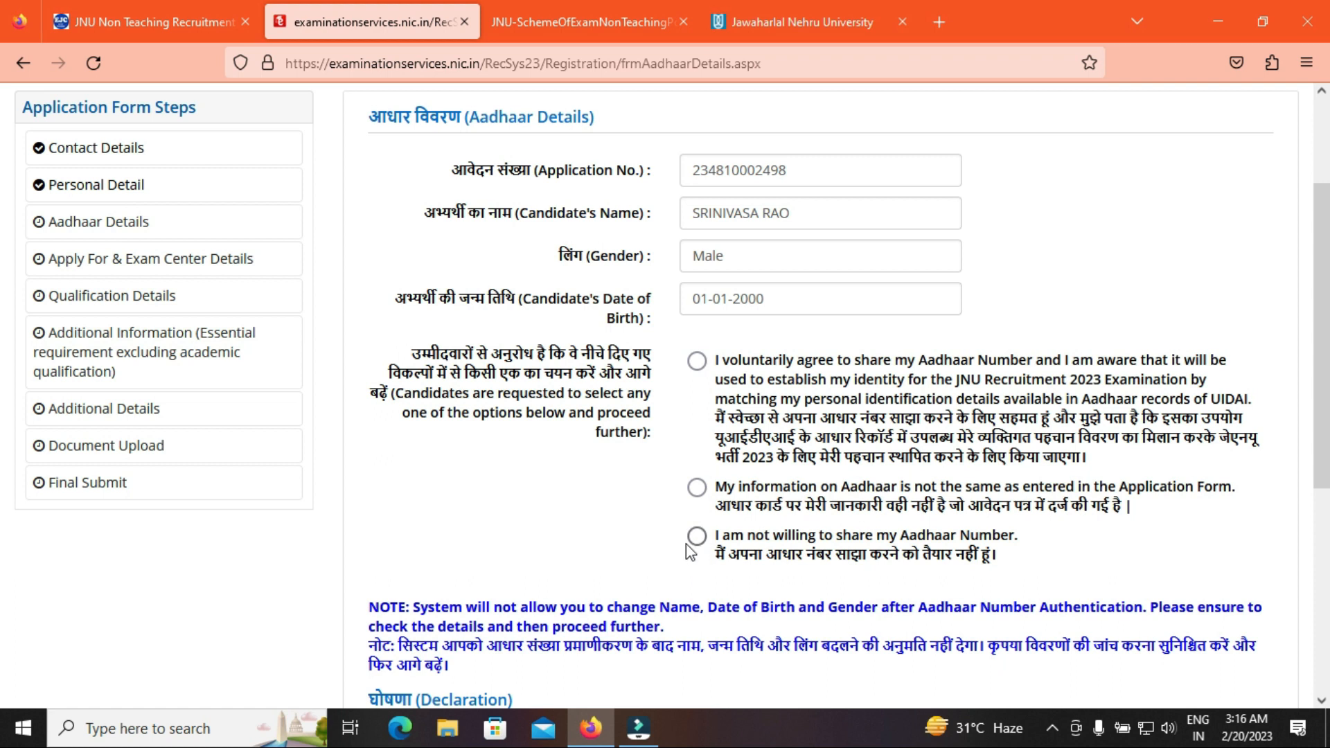
left_click(697, 361)
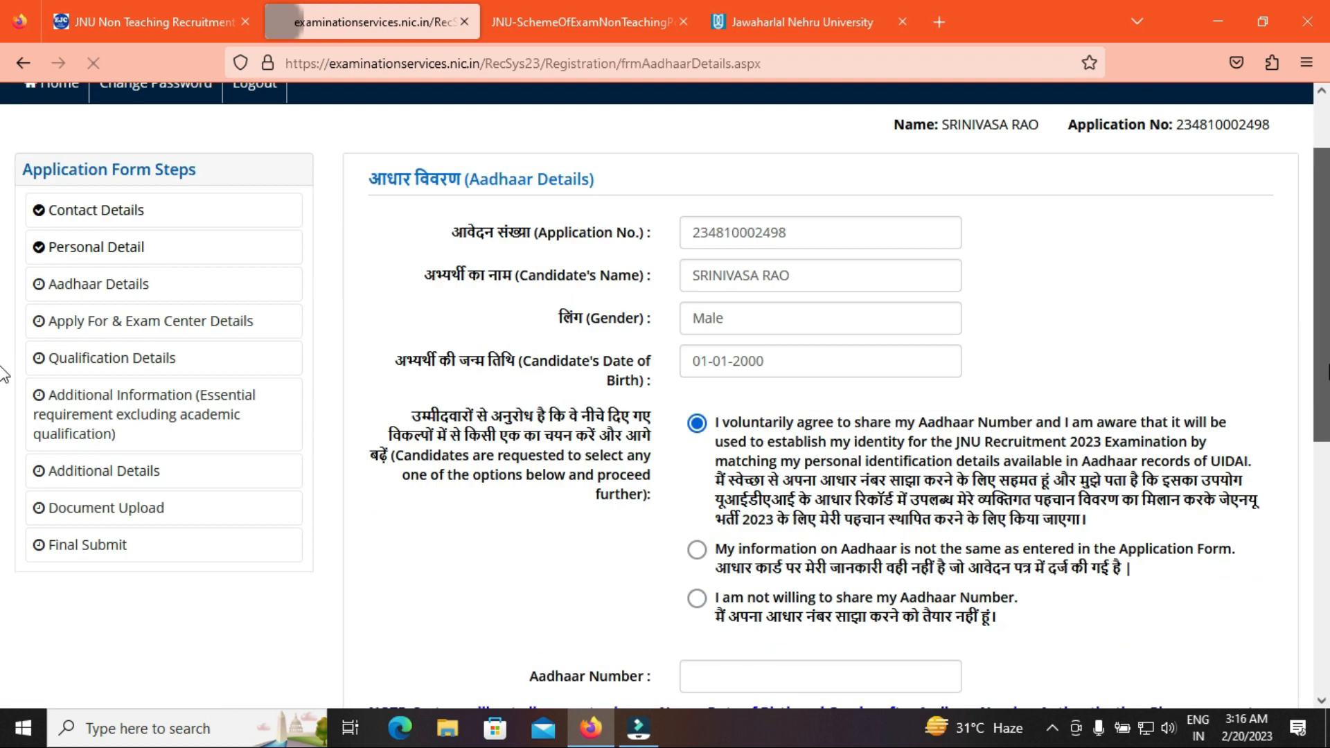
scroll(5, 317, "down", 3)
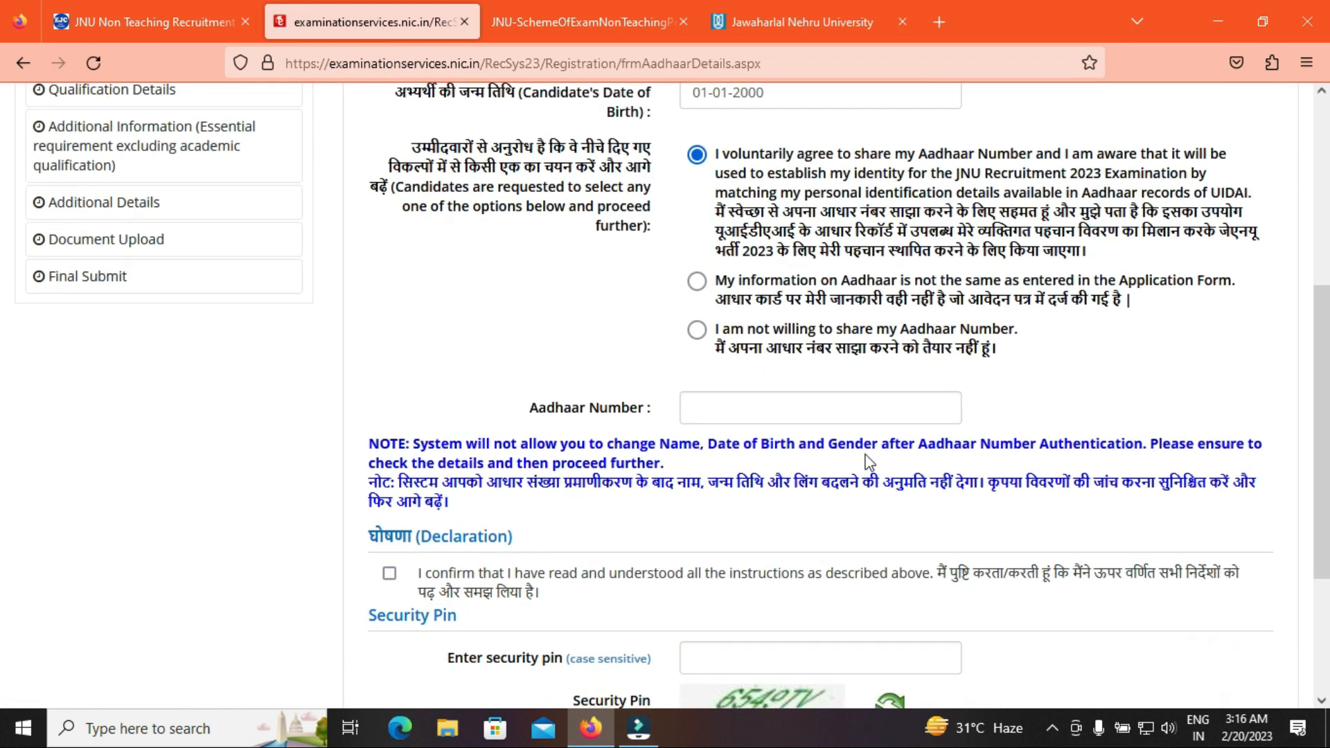
left_click(820, 414)
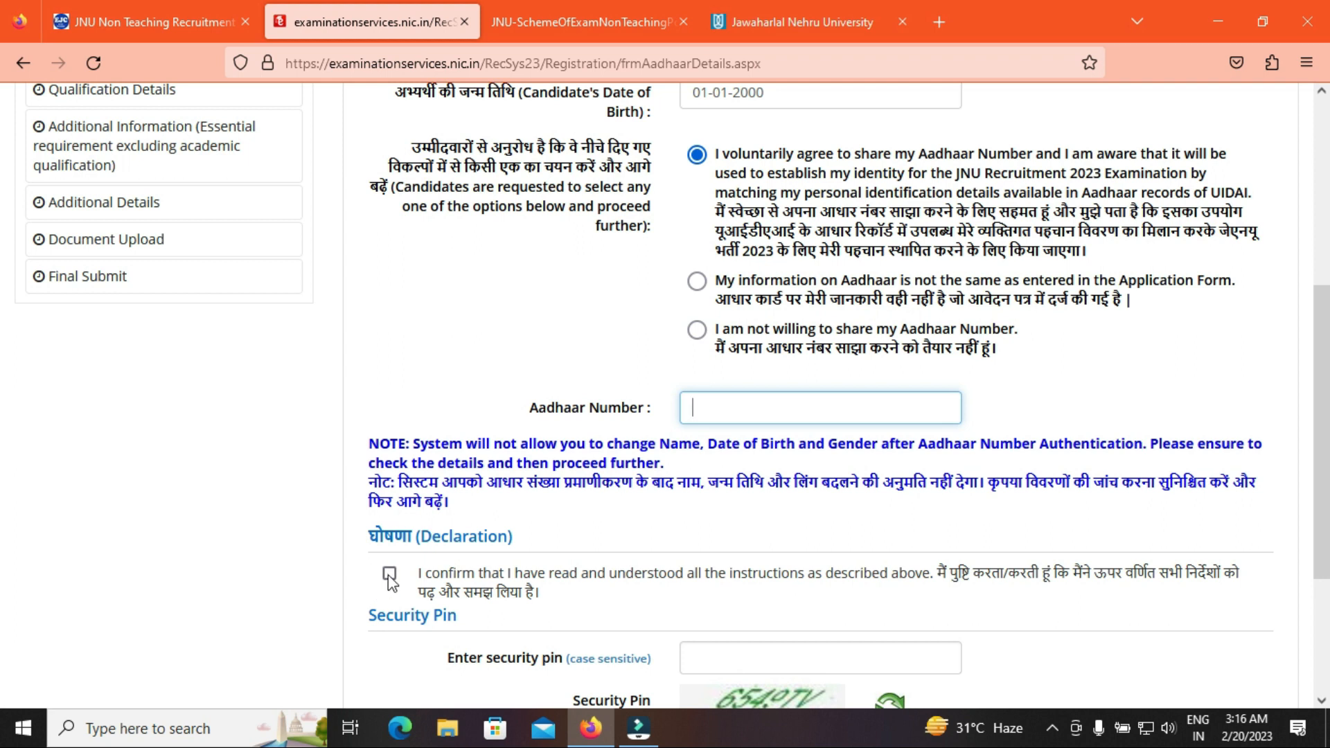
Tick Junior Assistant and Multi Tasking Staff (MTS) among the posts in the Apply For list
scroll(624, 572, "down", 2)
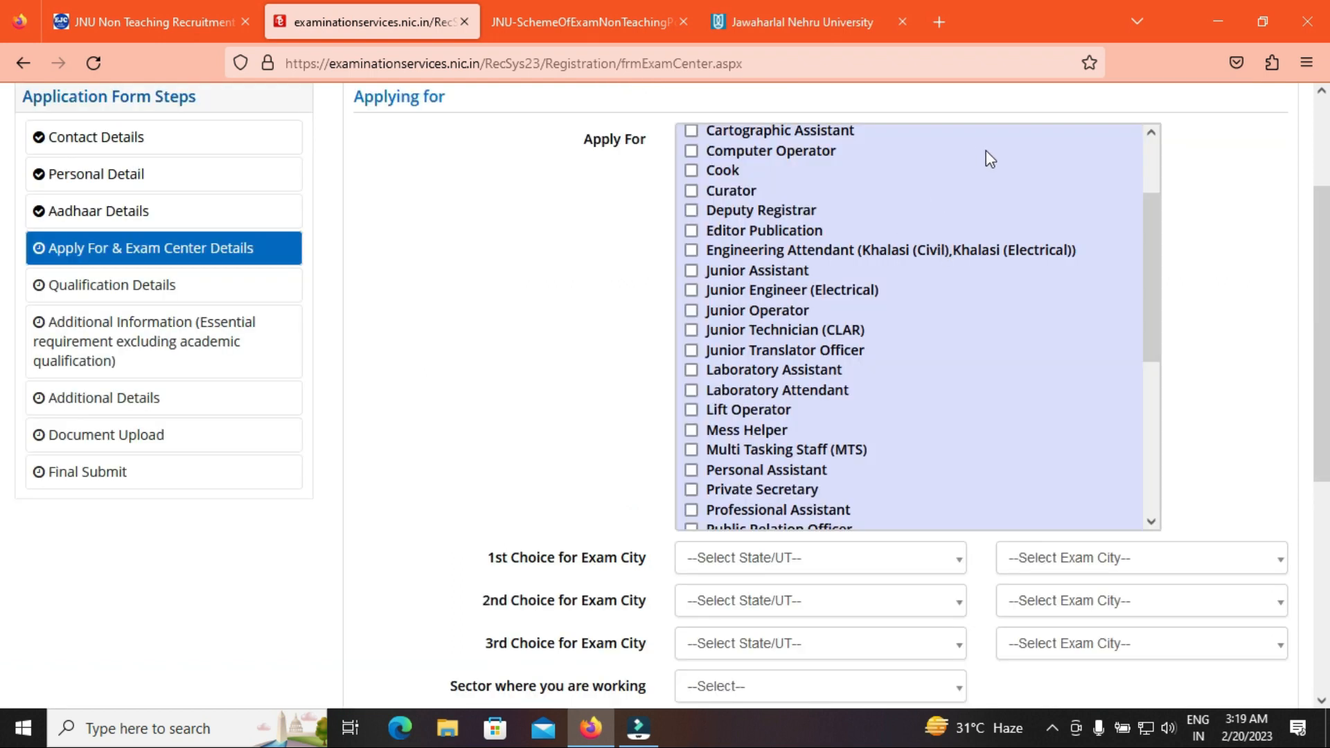
scroll(1143, 199, "up", 3)
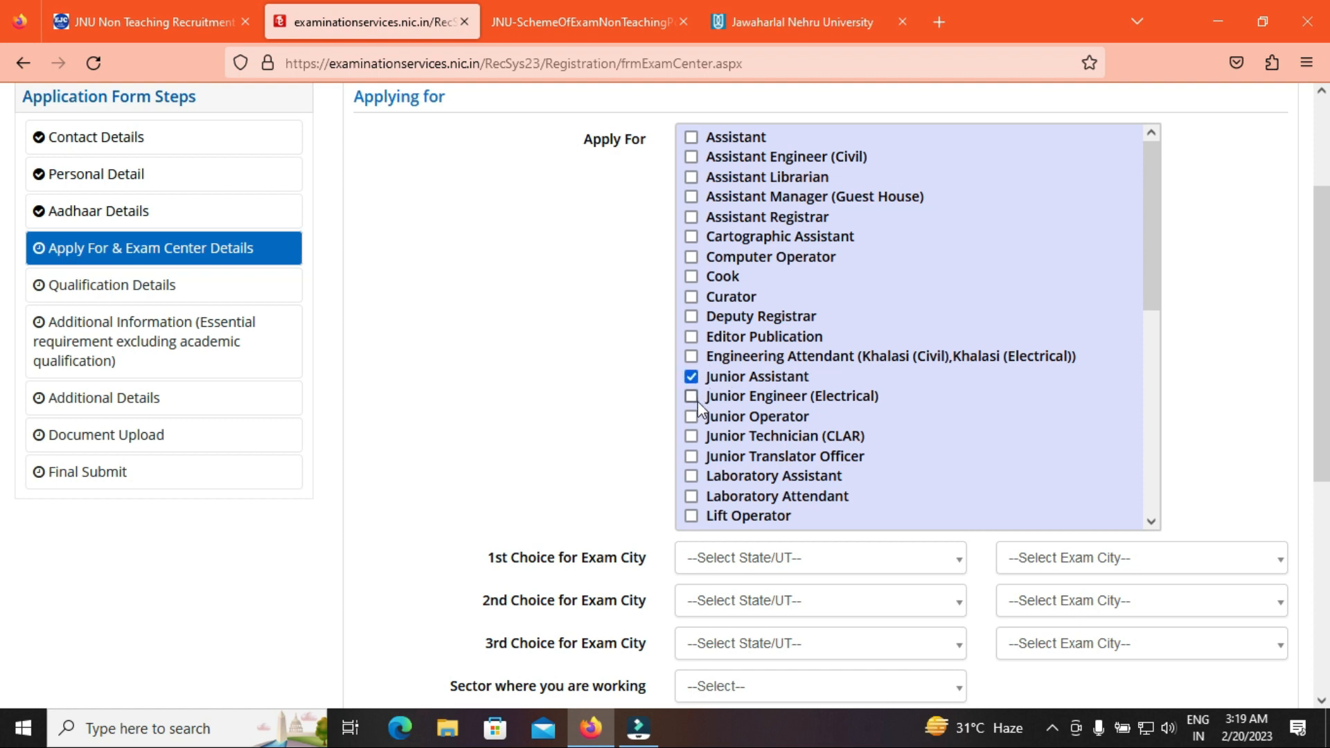
left_click_drag(1151, 259, 1153, 292)
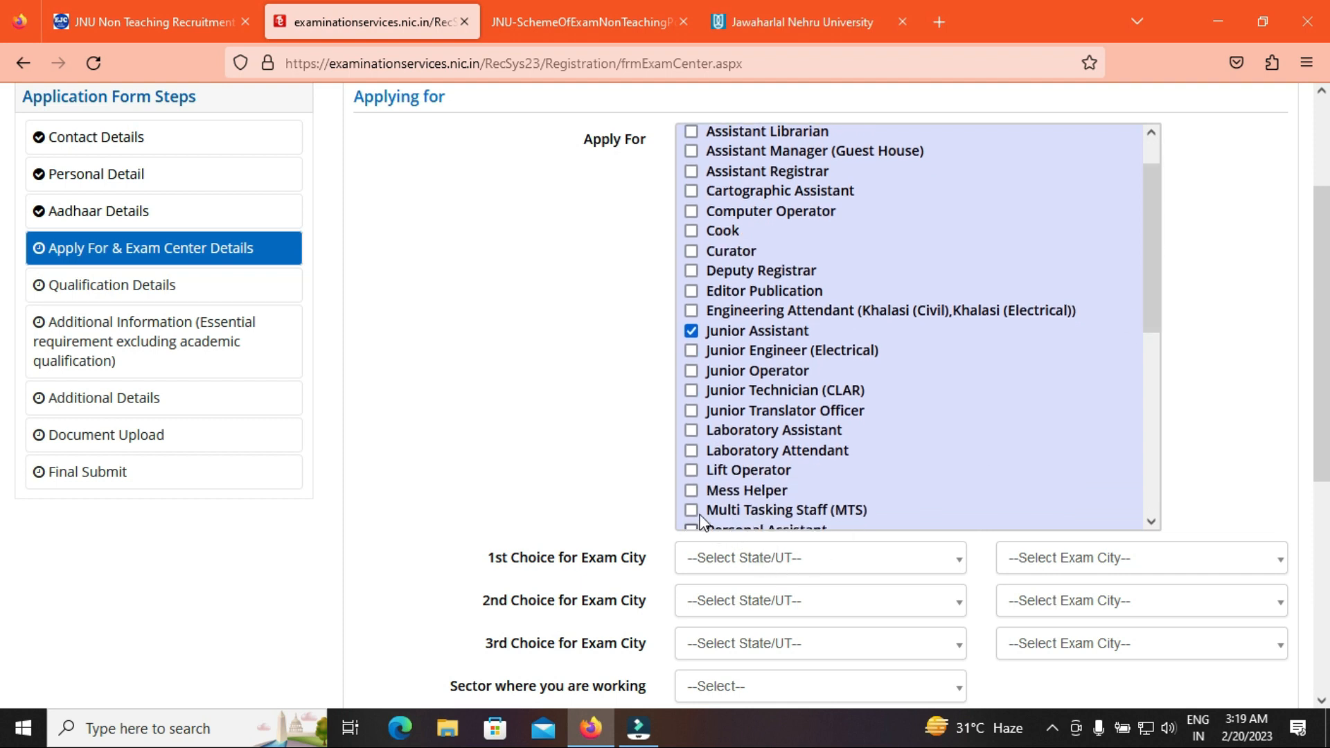
scroll(693, 525, "up", 1)
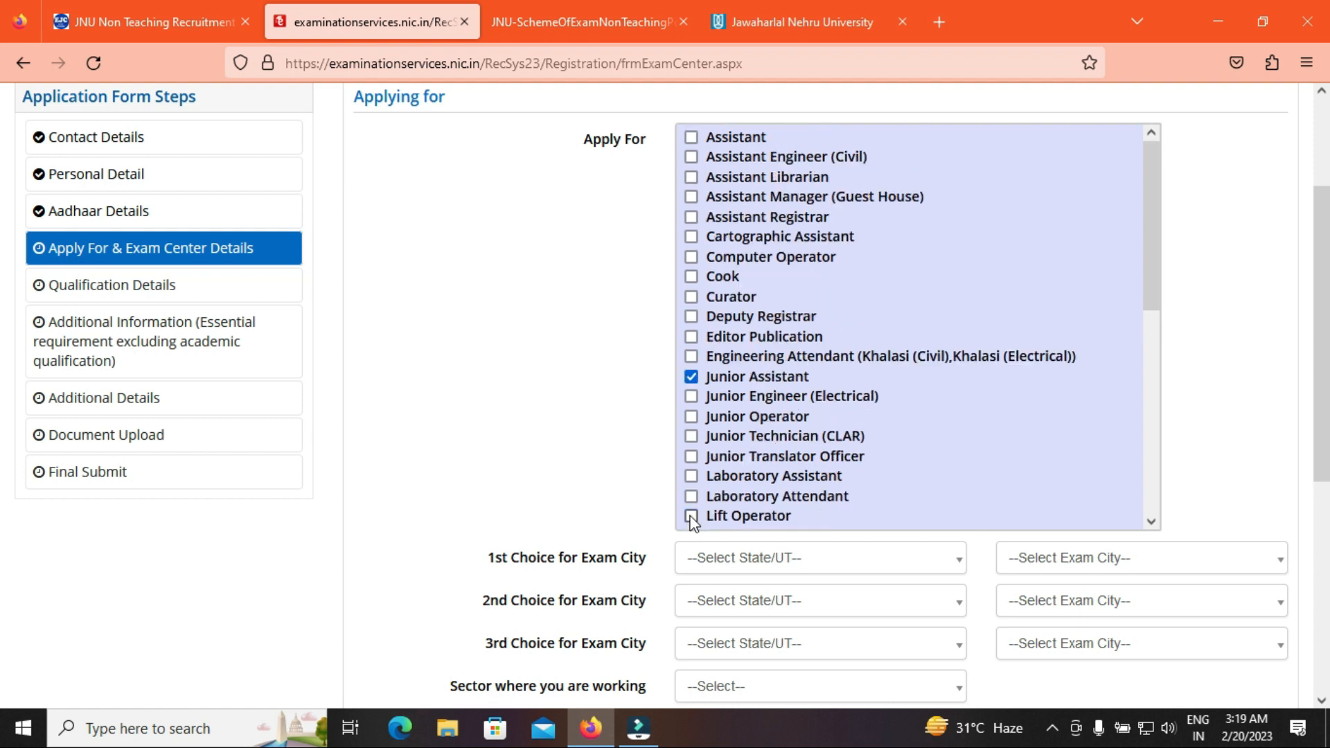
left_click_drag(1150, 279, 1154, 323)
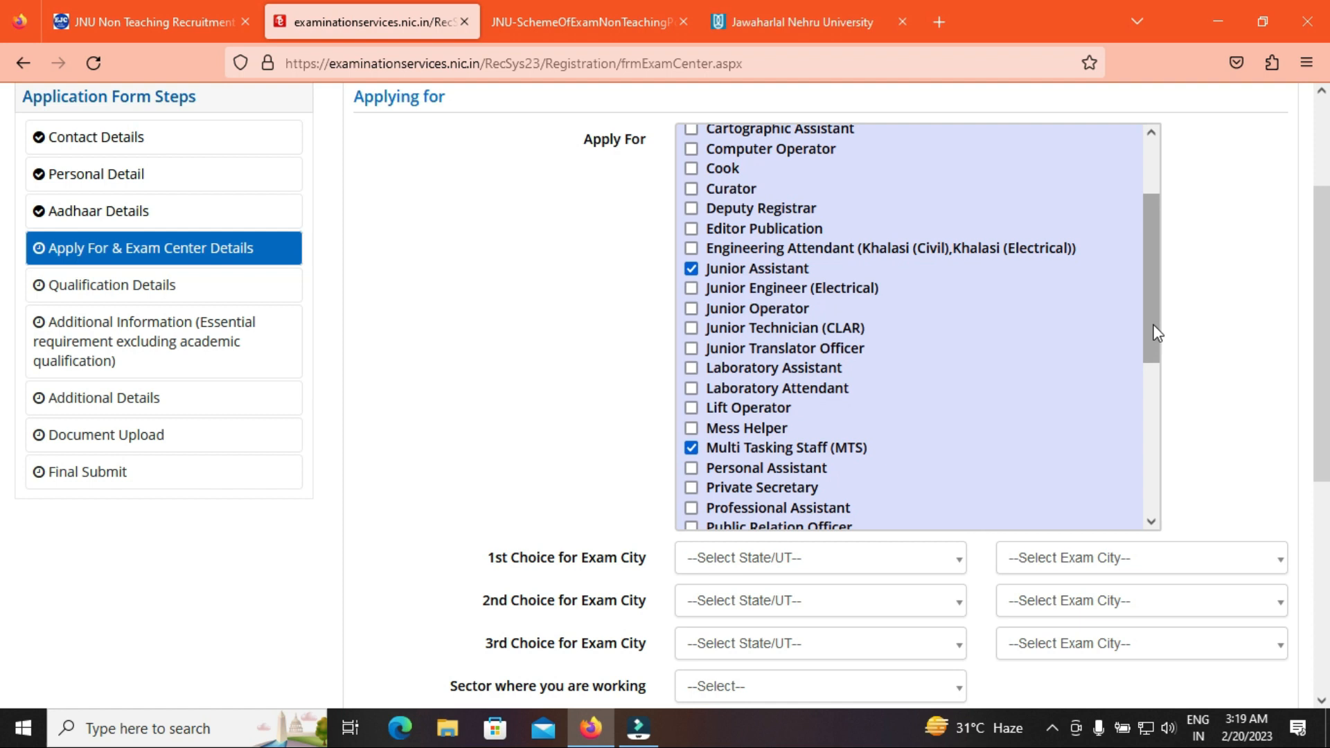
Untick Junior Assistant in the Apply For list and look through the other available posts
left_click(692, 271)
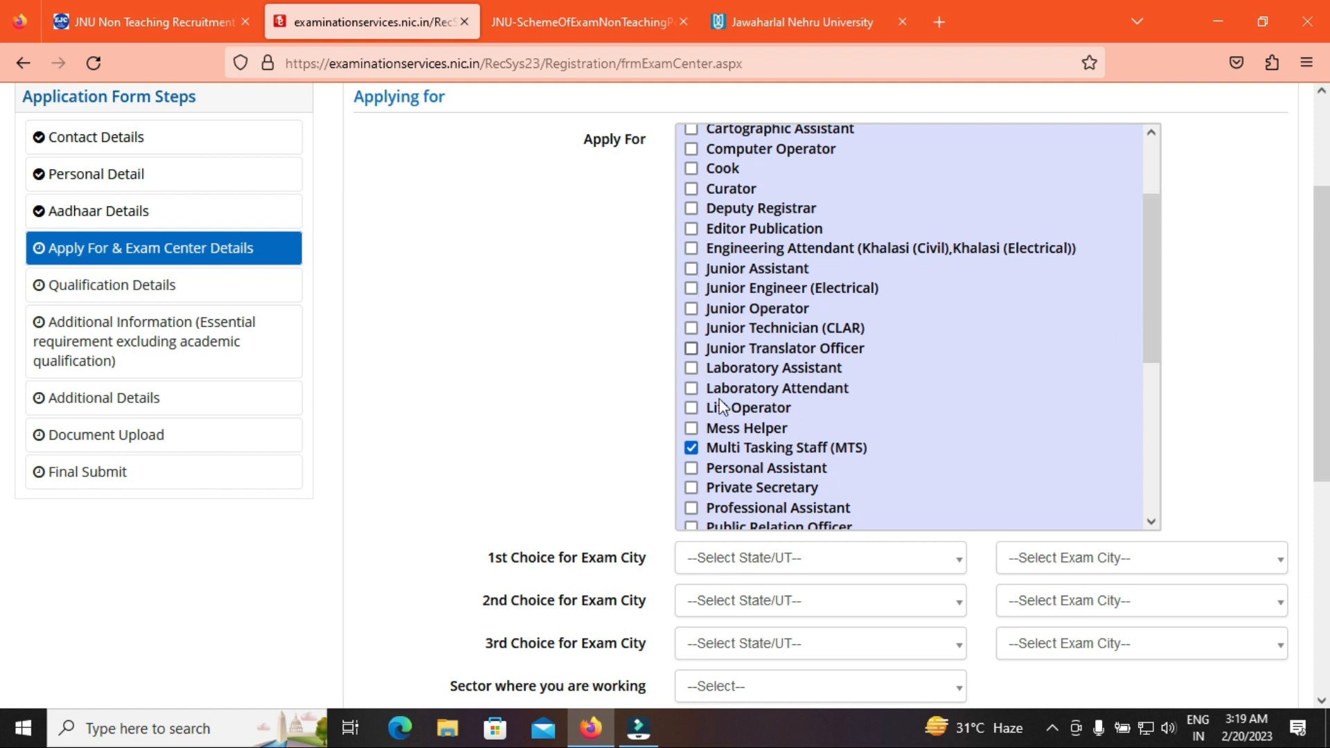
scroll(721, 408, "up", 3)
scroll(1161, 325, "down", 3)
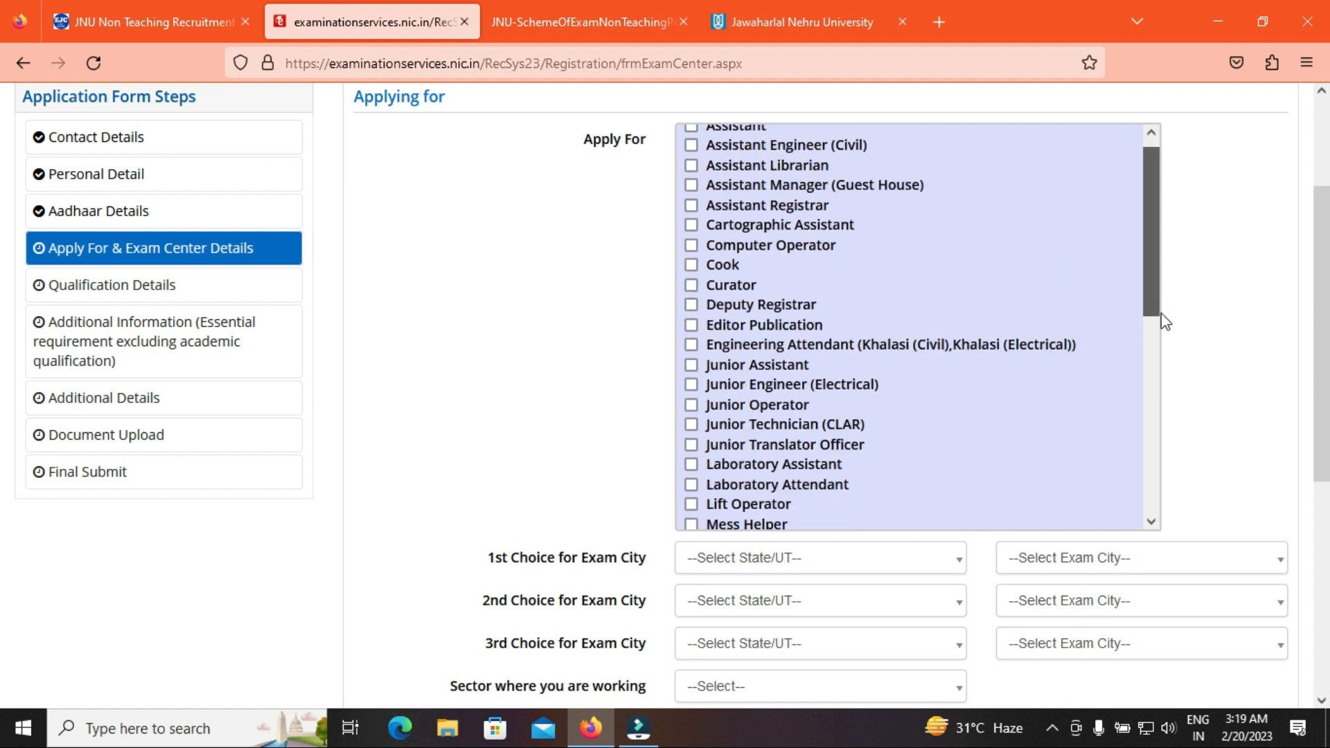
Set the 1st Choice for Exam City to Guntur in Andhra Pradesh
scroll(3, 308, "down", 5)
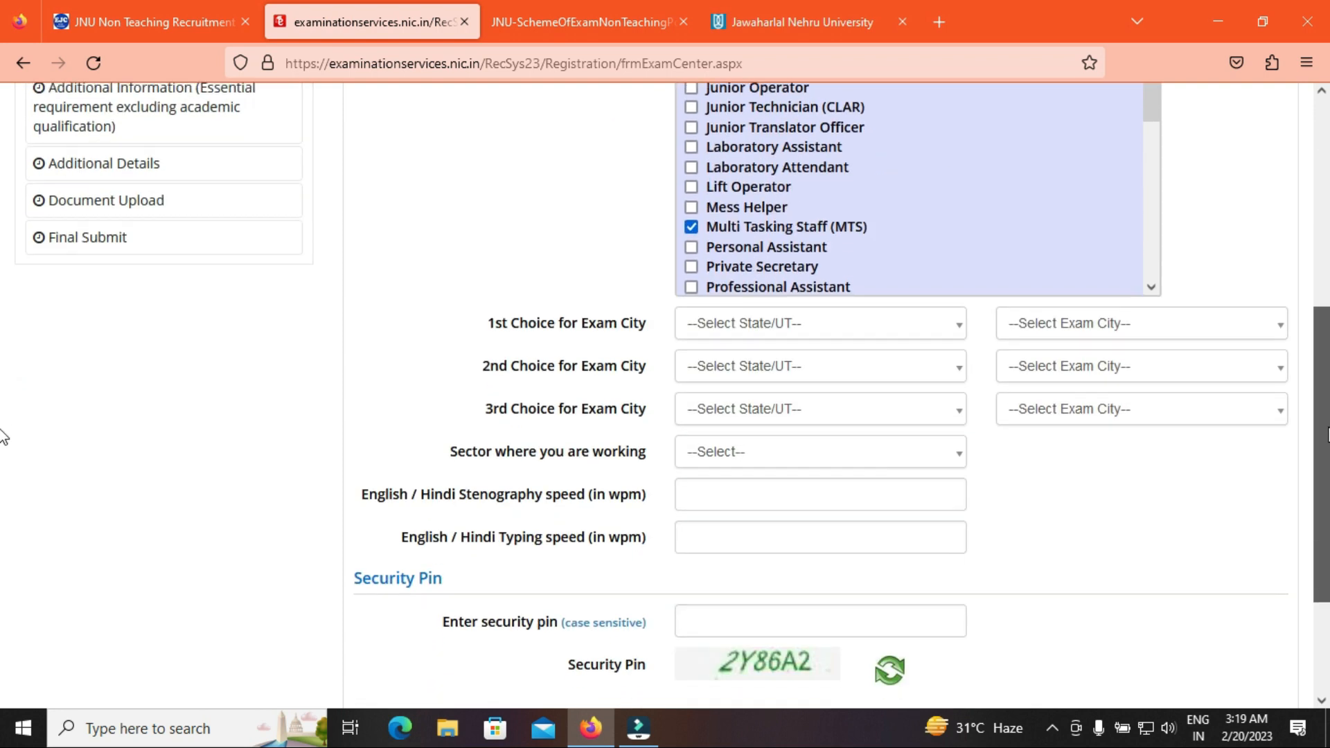
left_click(738, 319)
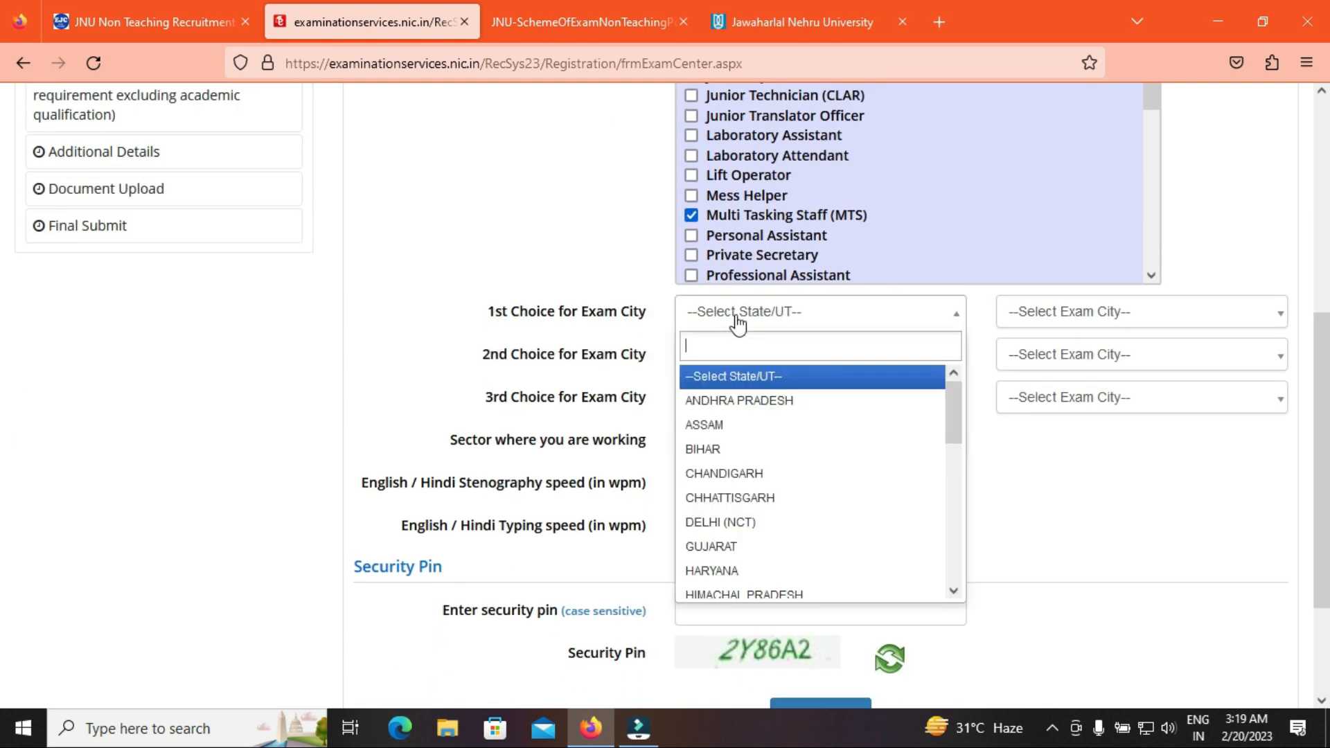
left_click(735, 400)
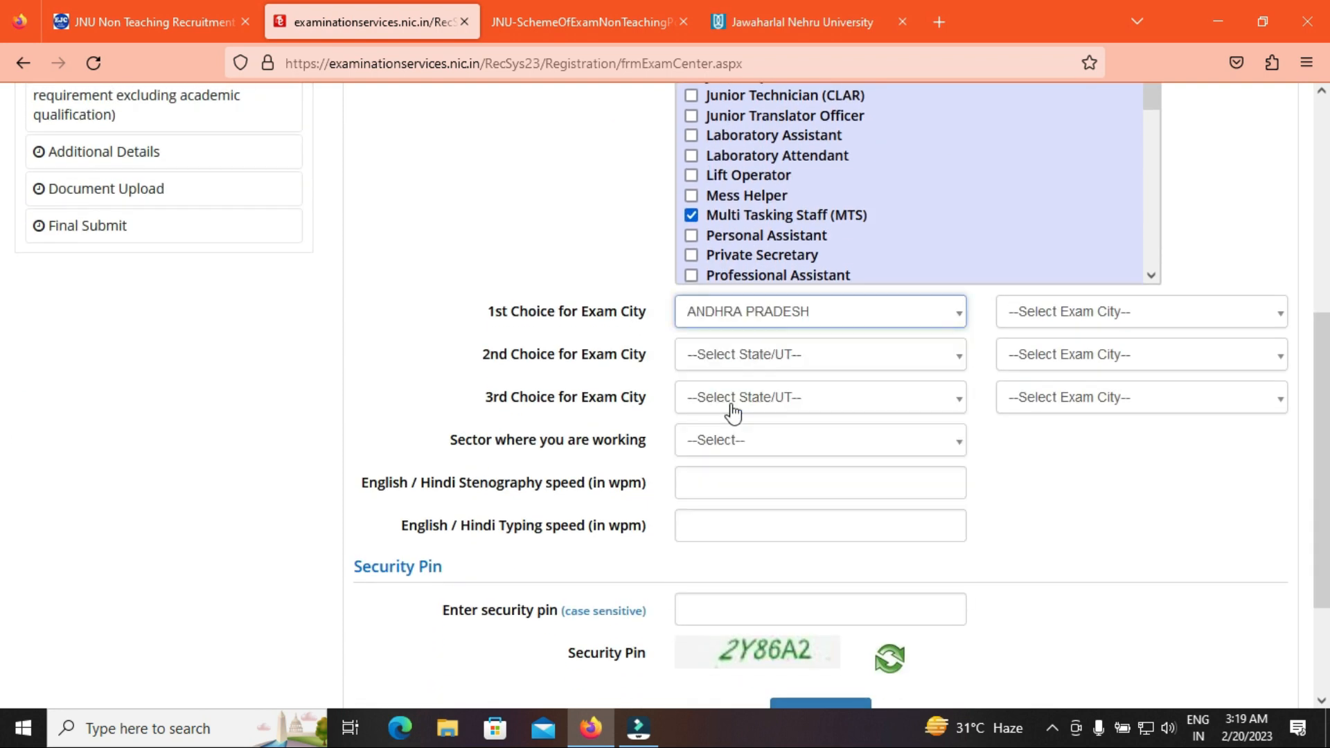
left_click(1031, 311)
left_click(1050, 404)
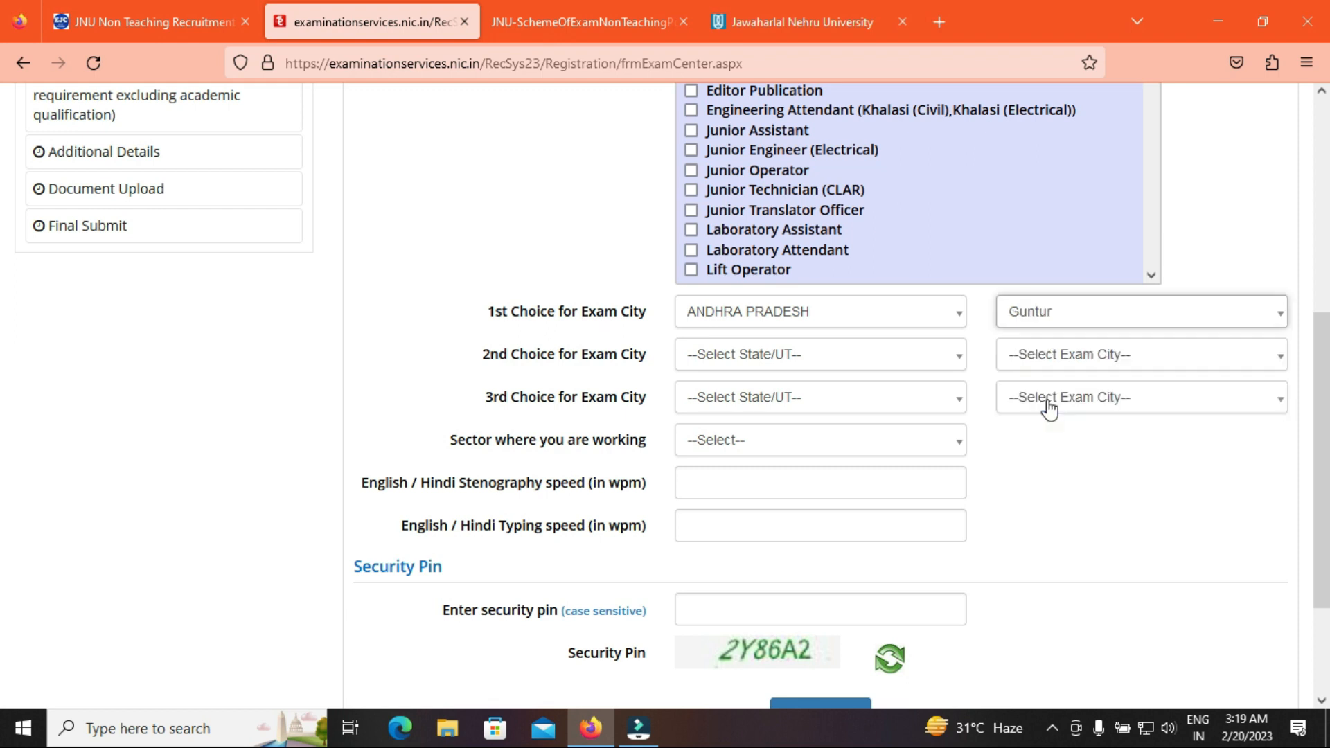
Set the 2nd Choice for Exam City to Visakhapatnam in Andhra Pradesh
left_click(798, 356)
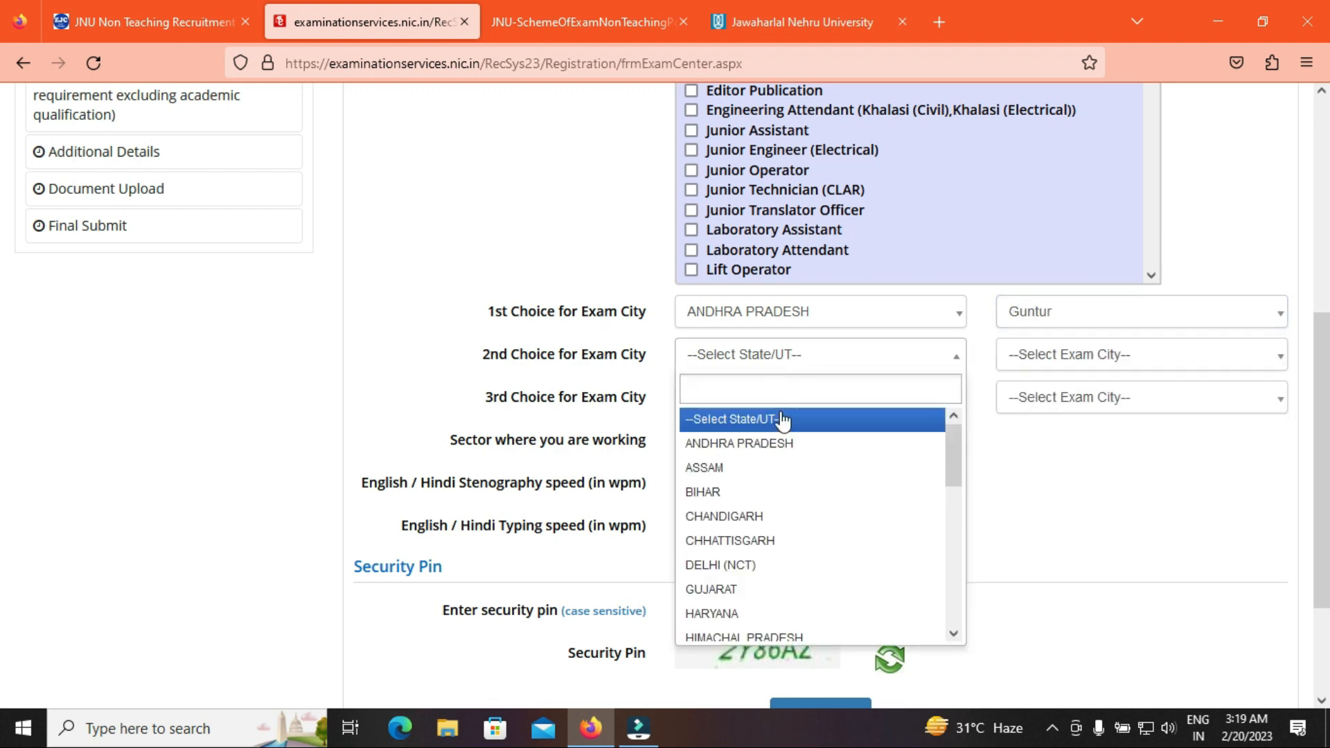
left_click(770, 467)
left_click(790, 358)
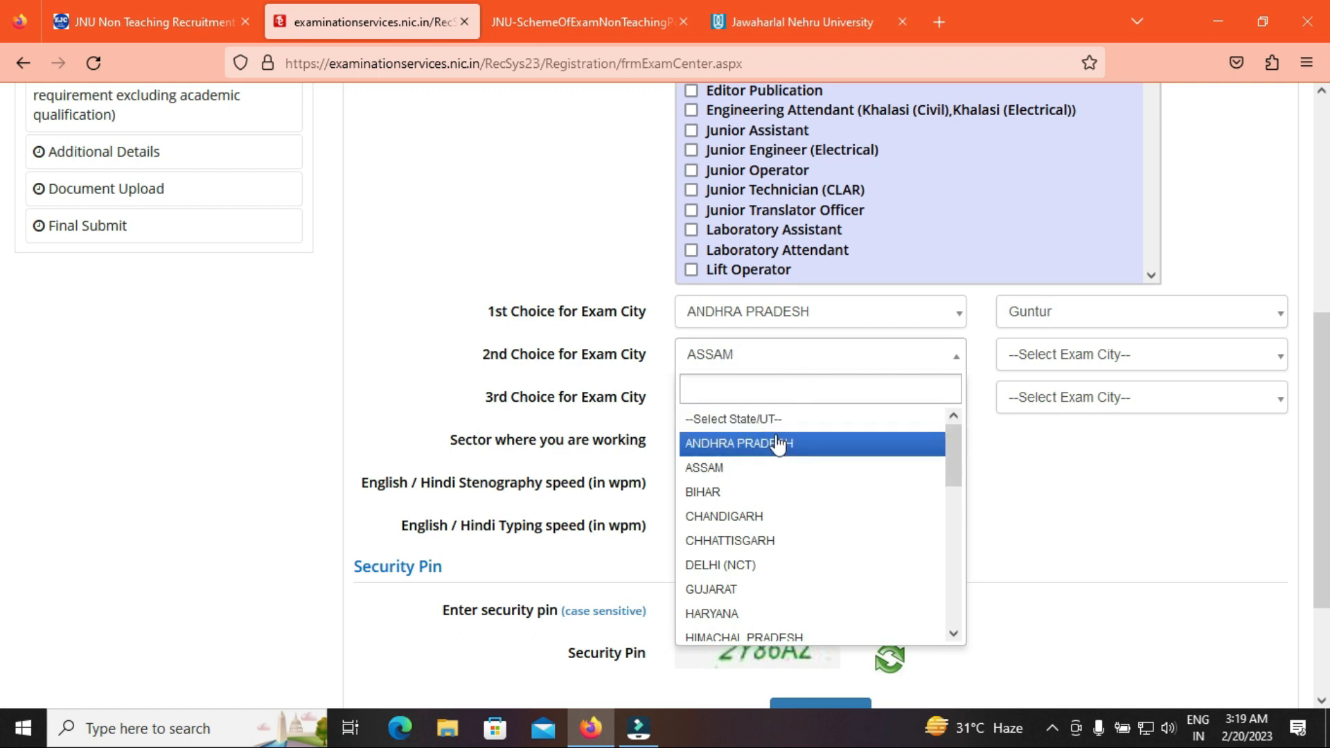
left_click(779, 443)
left_click(1045, 359)
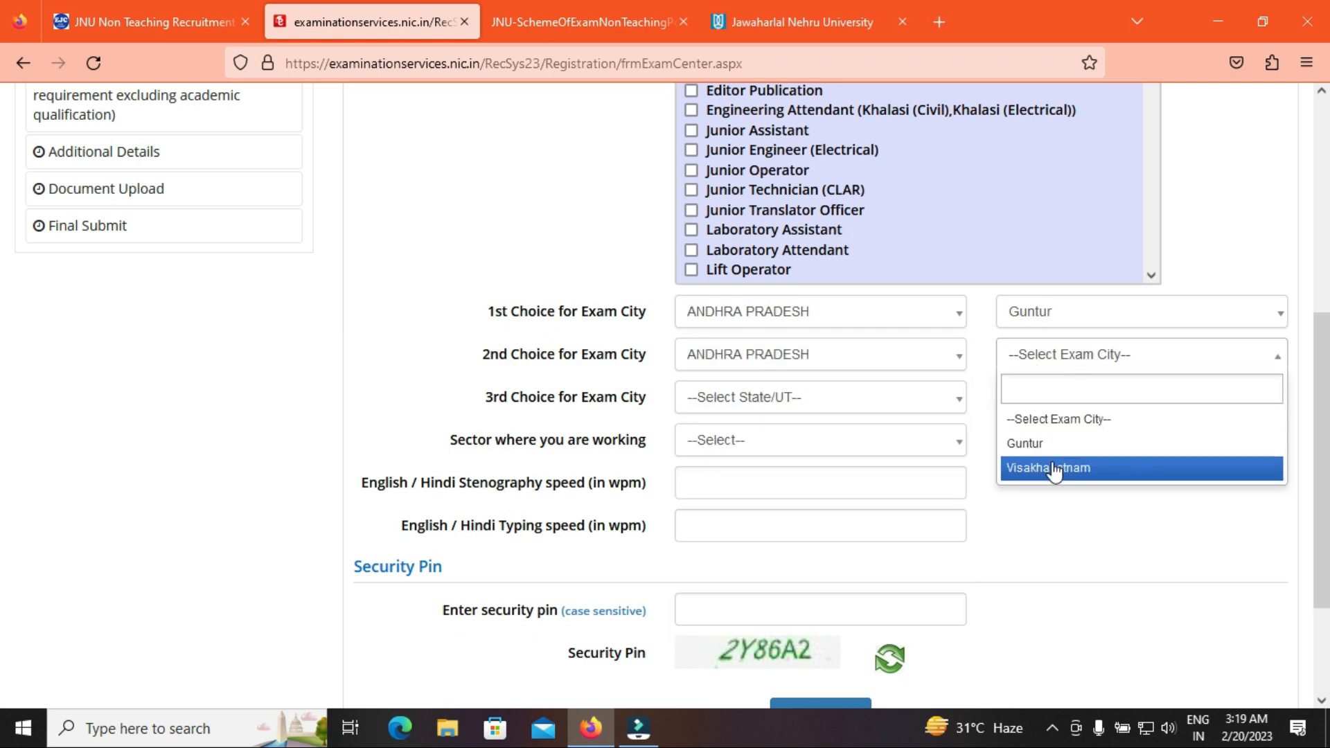
left_click(1051, 467)
Set the 3rd Choice for Exam City to HYDERABAD/SECUNDERABAD in Telangana
left_click(760, 401)
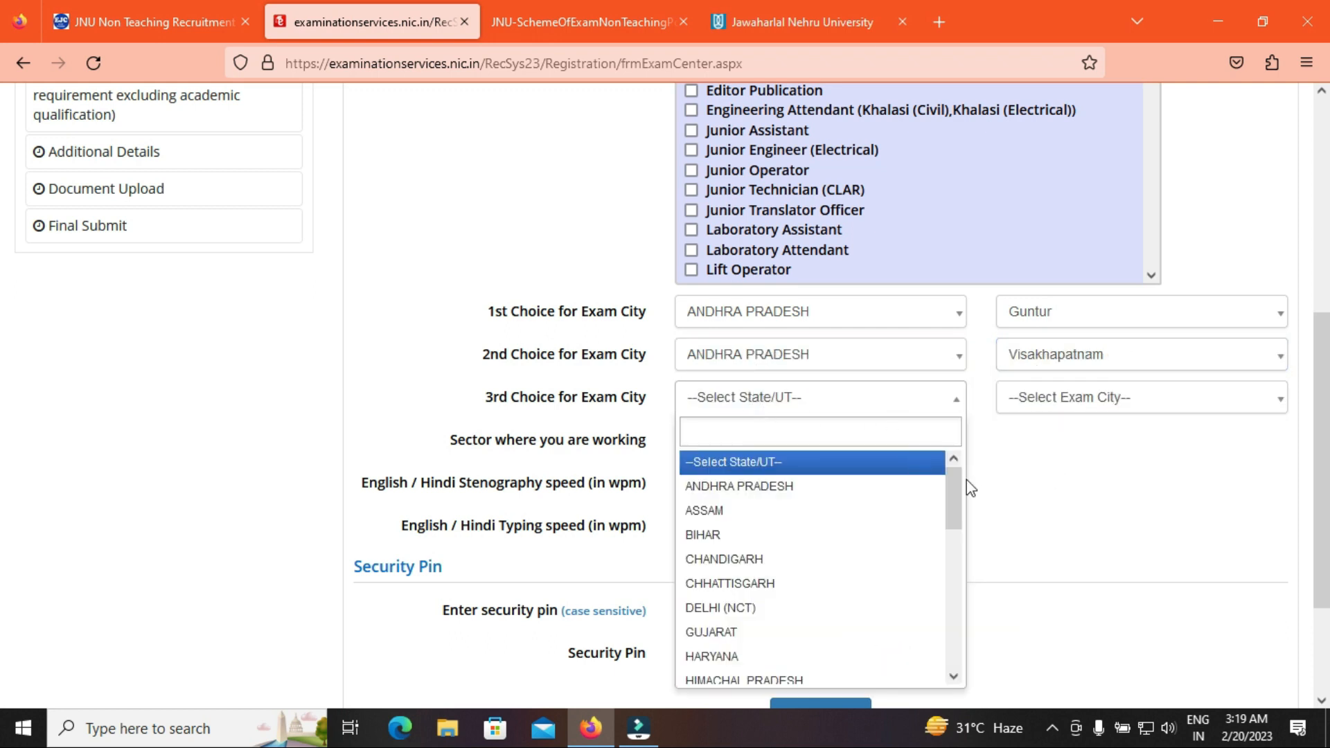
left_click_drag(948, 497, 968, 627)
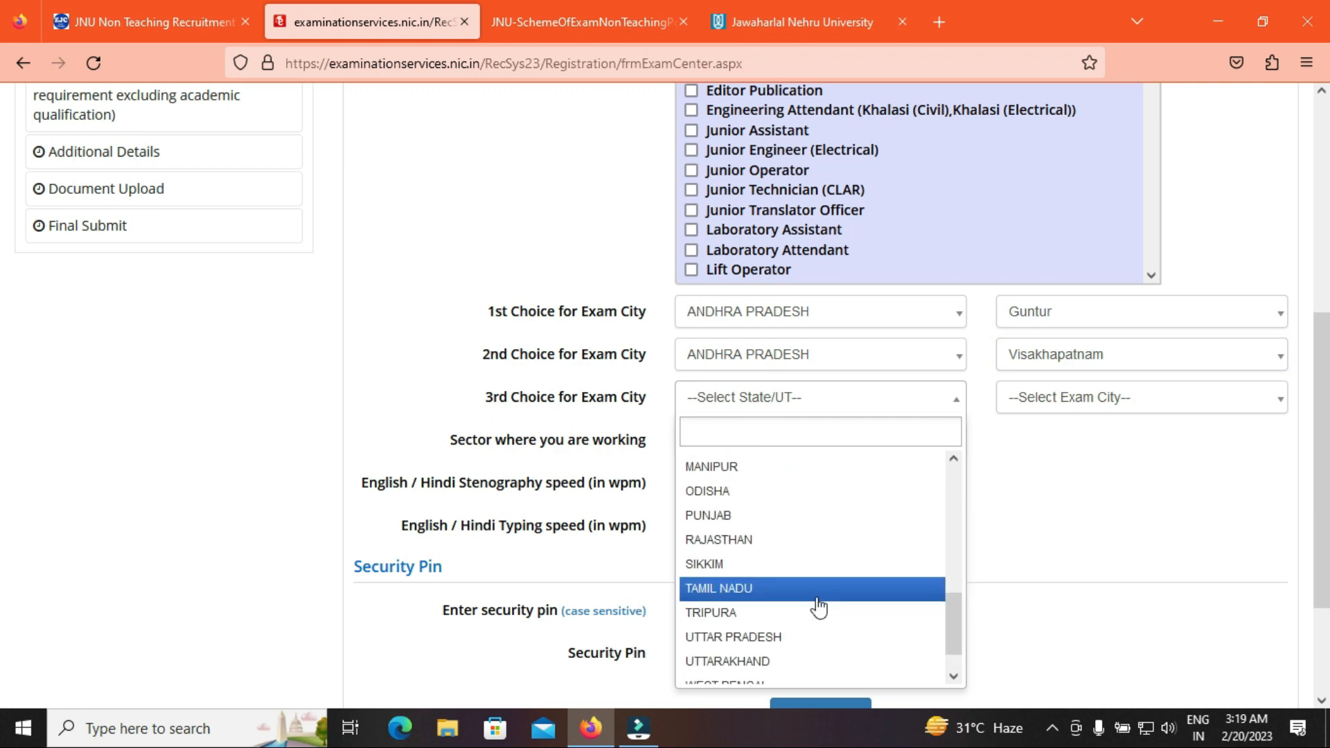
left_click_drag(953, 615, 958, 644)
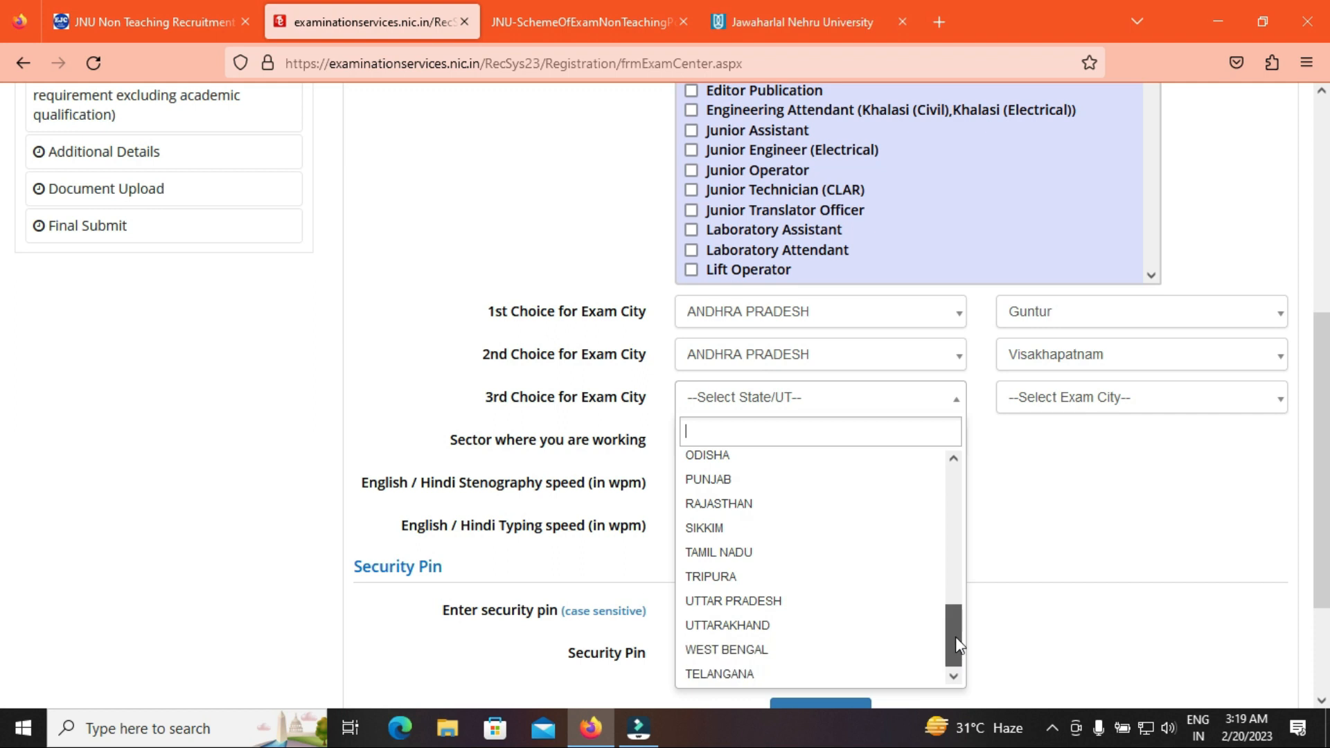
left_click(790, 671)
left_click(1079, 406)
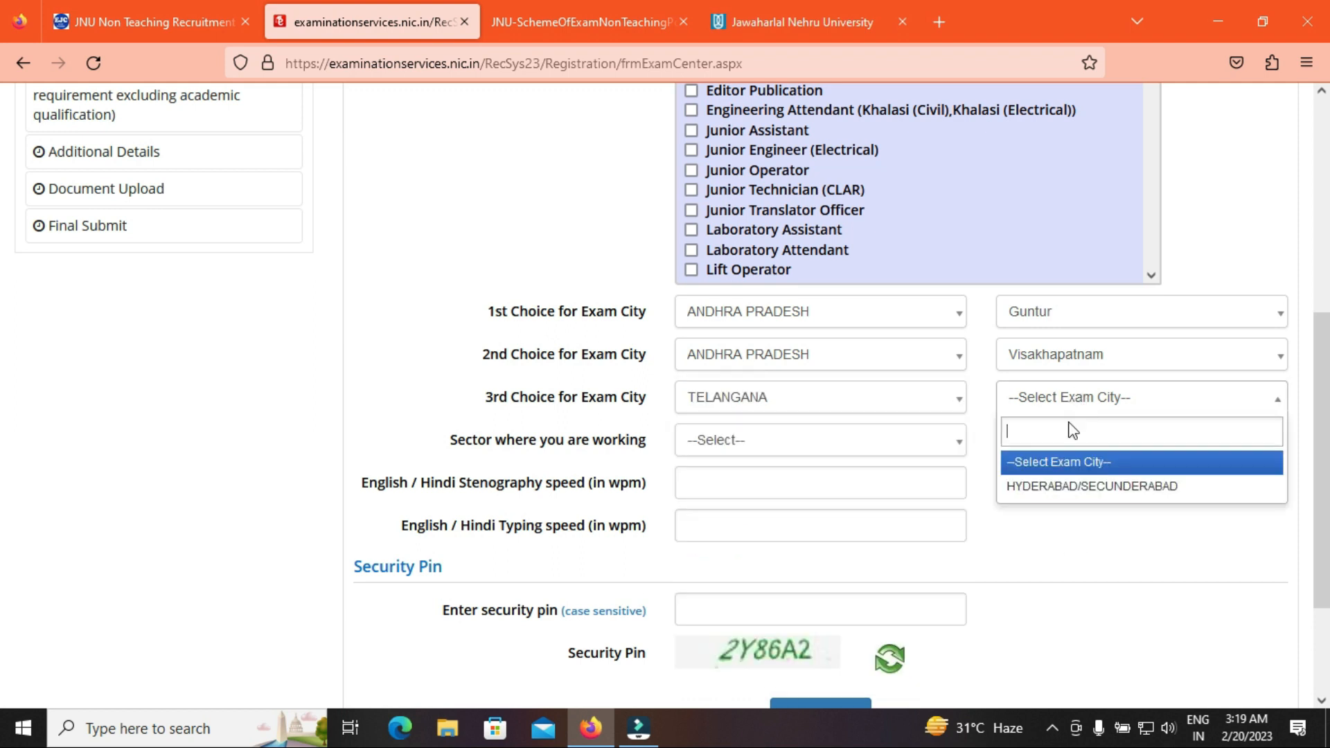
left_click(1061, 487)
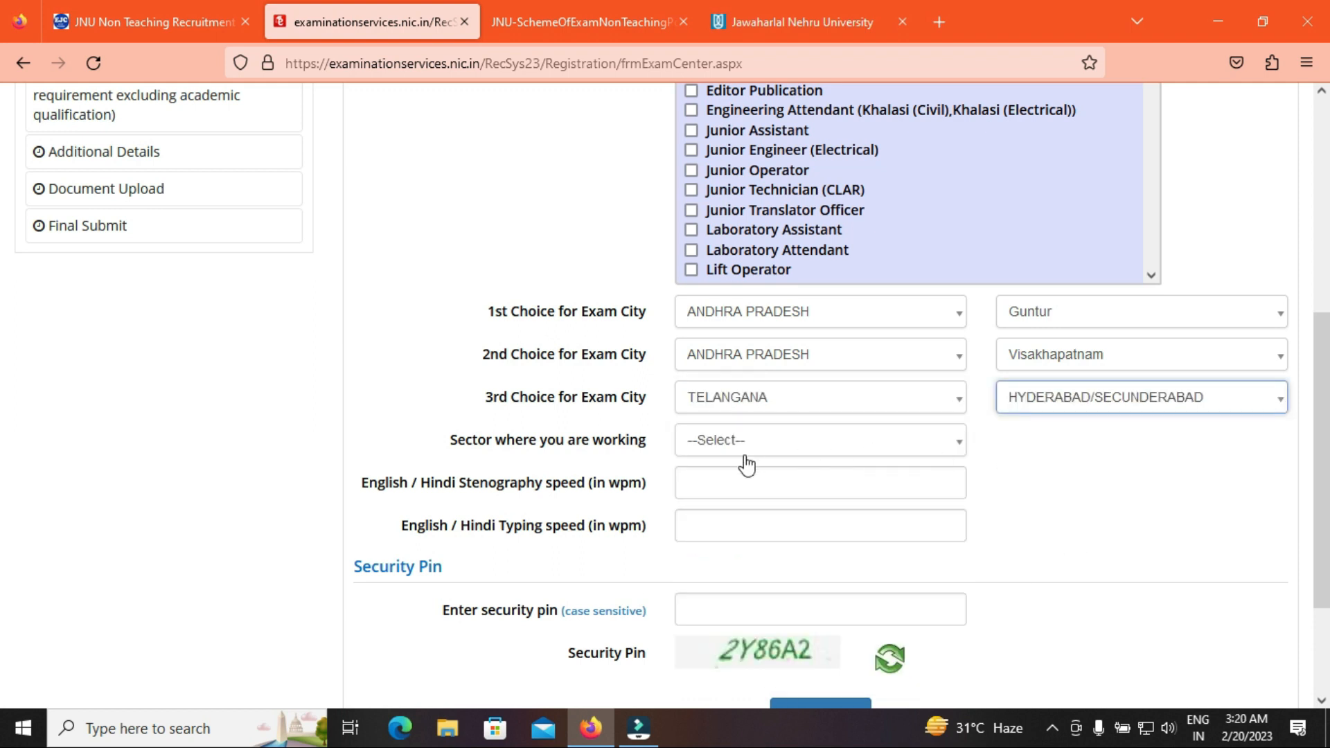
Set Sector where you are working to Not Applicable and read the guidance for the stenography and typing speed fields
left_click(711, 448)
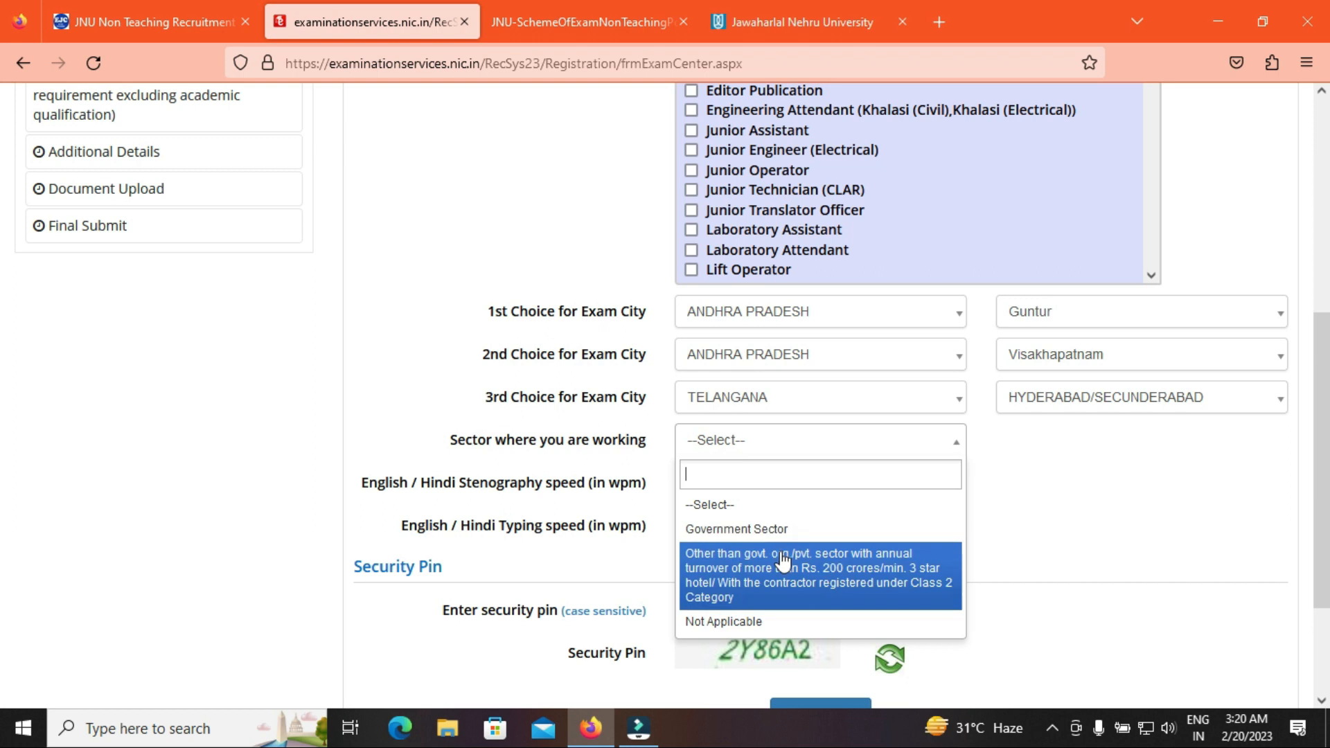
left_click(762, 621)
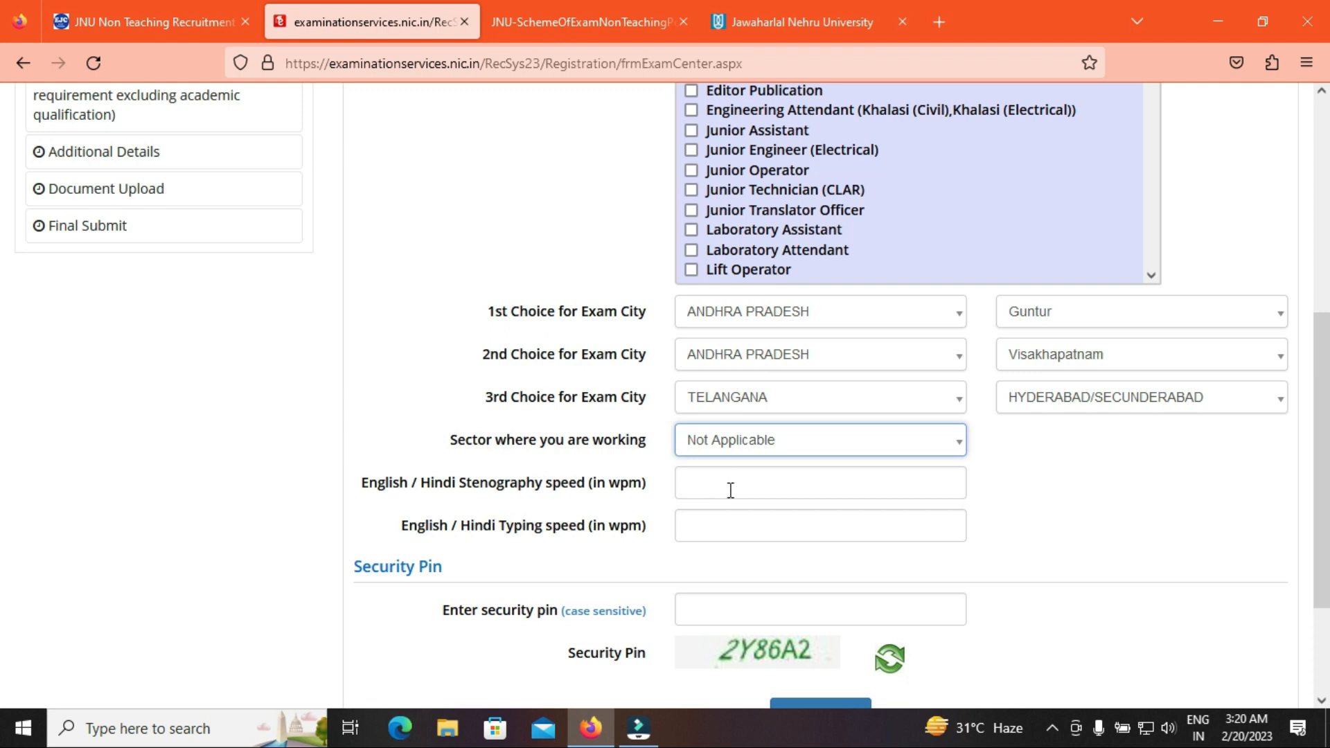
left_click(731, 490)
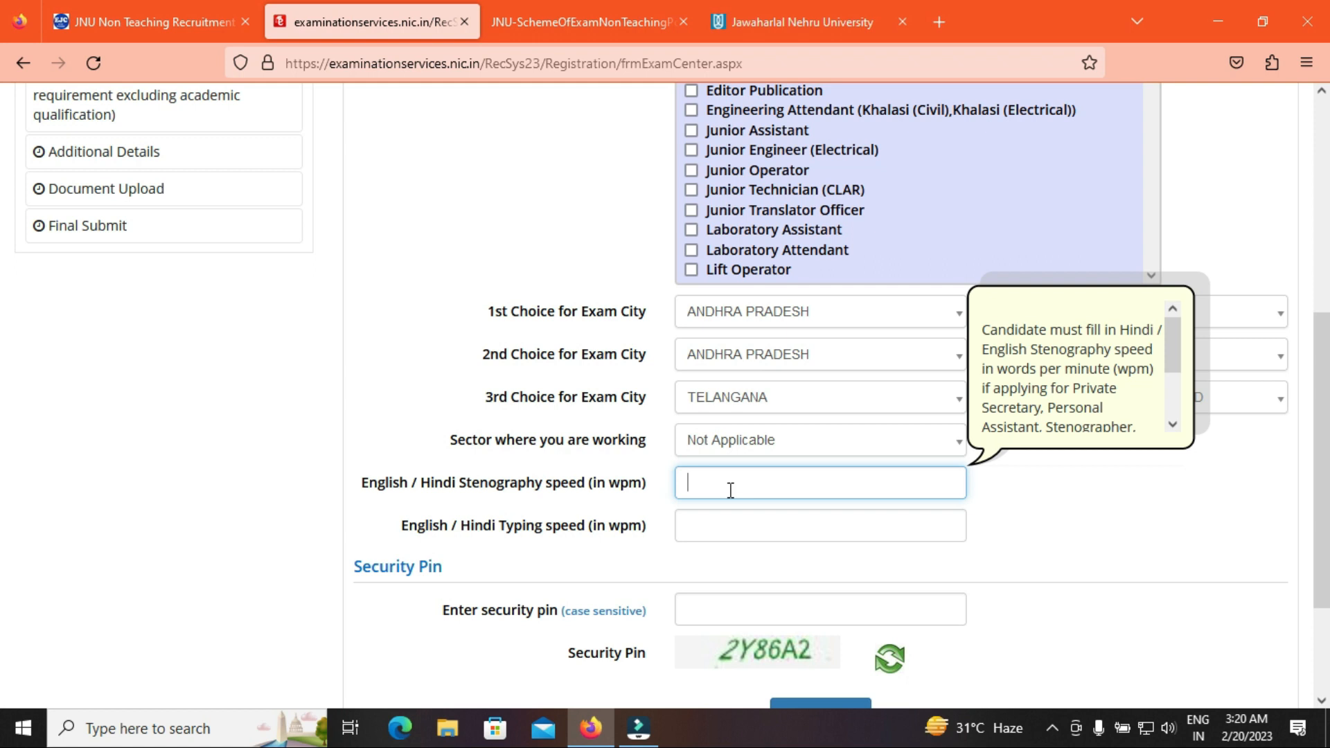
left_click(717, 525)
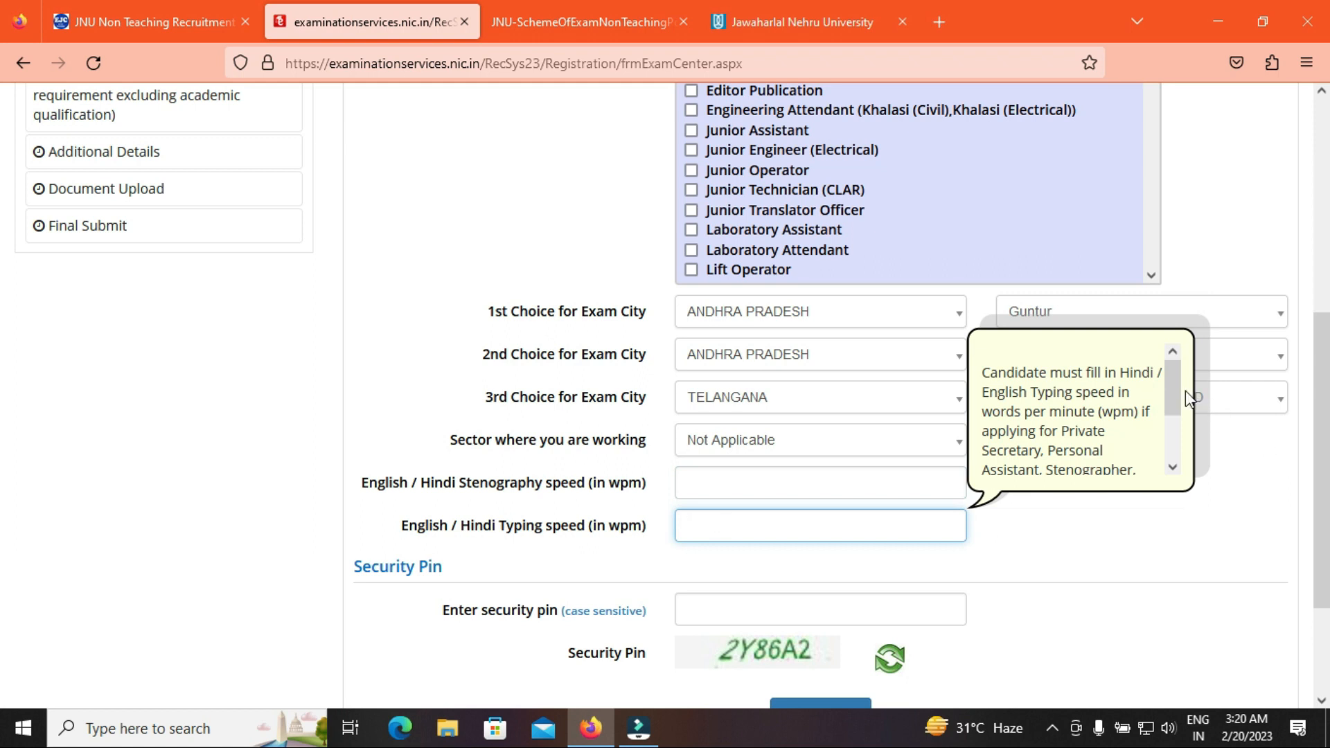
left_click_drag(1186, 392, 1186, 454)
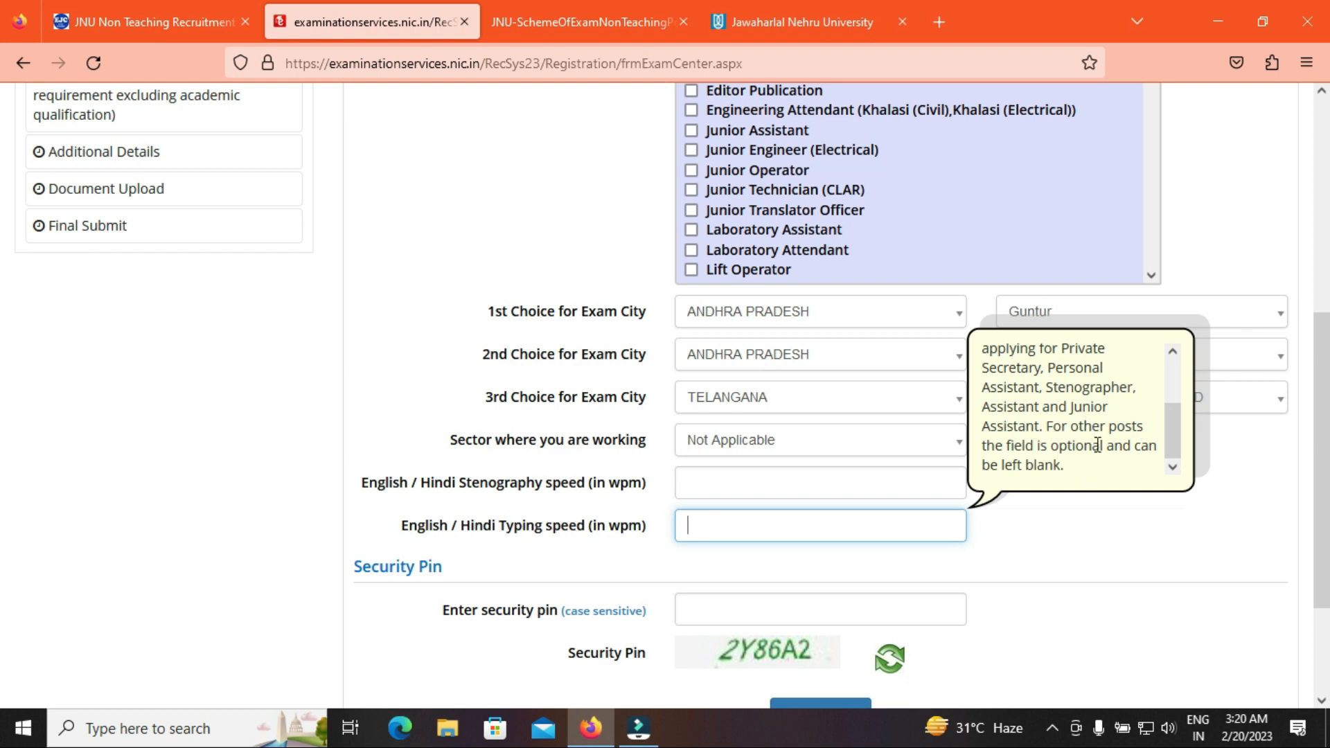
left_click(319, 464)
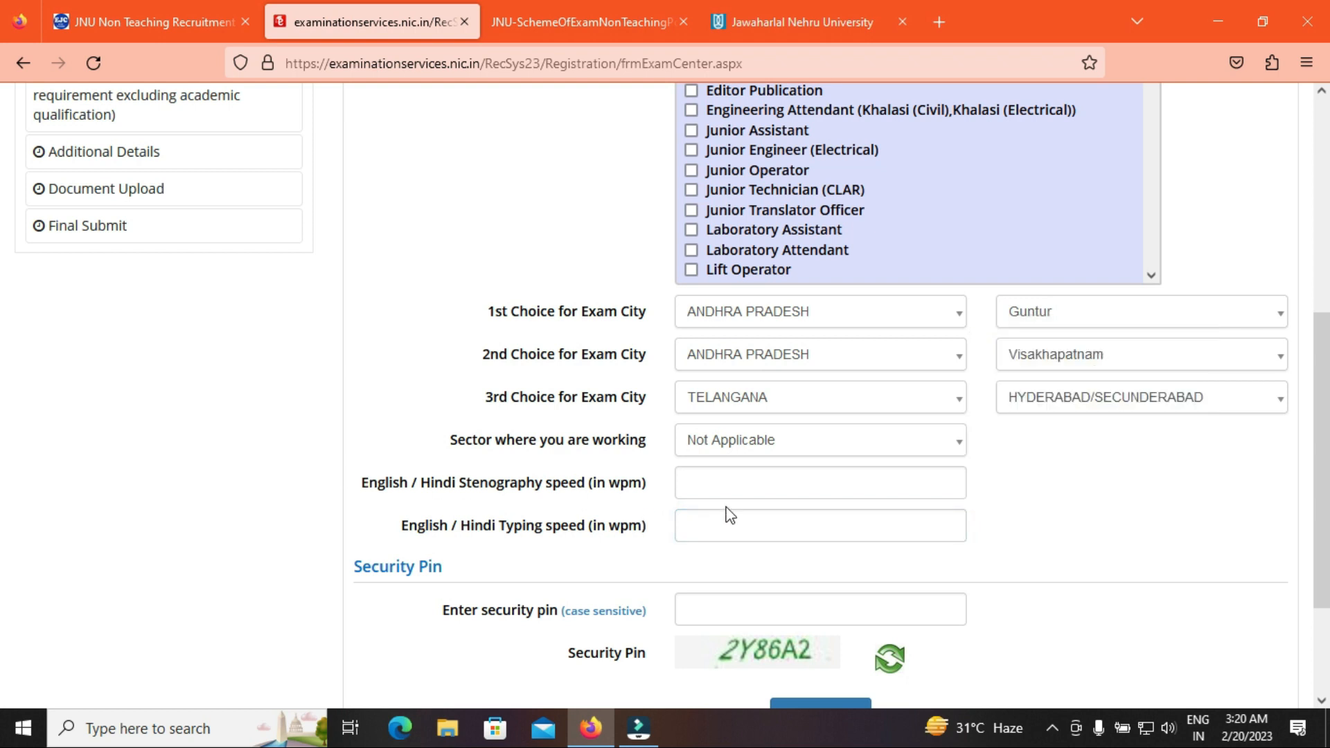
Enter the security pin and save the Apply For & Exam Center Details
scroll(2, 388, "down", 1)
scroll(2, 409, "down", 1)
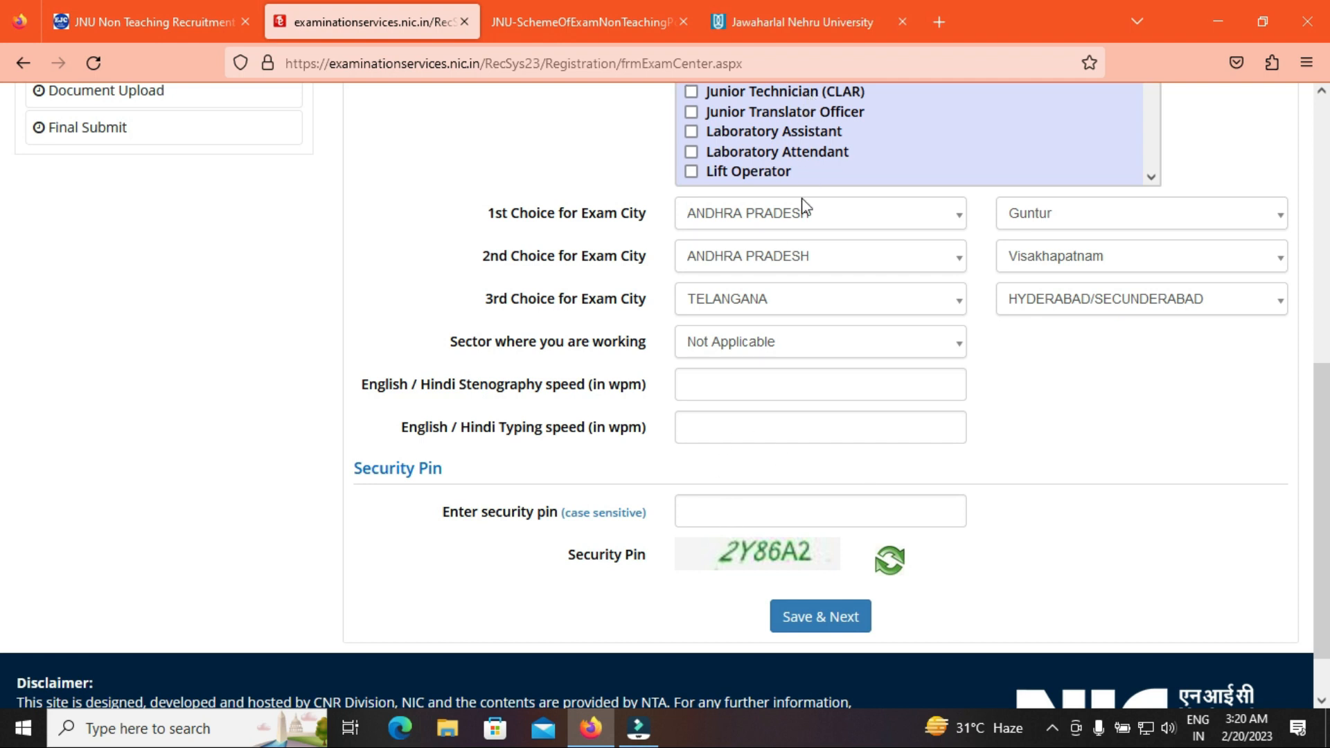
left_click(763, 509)
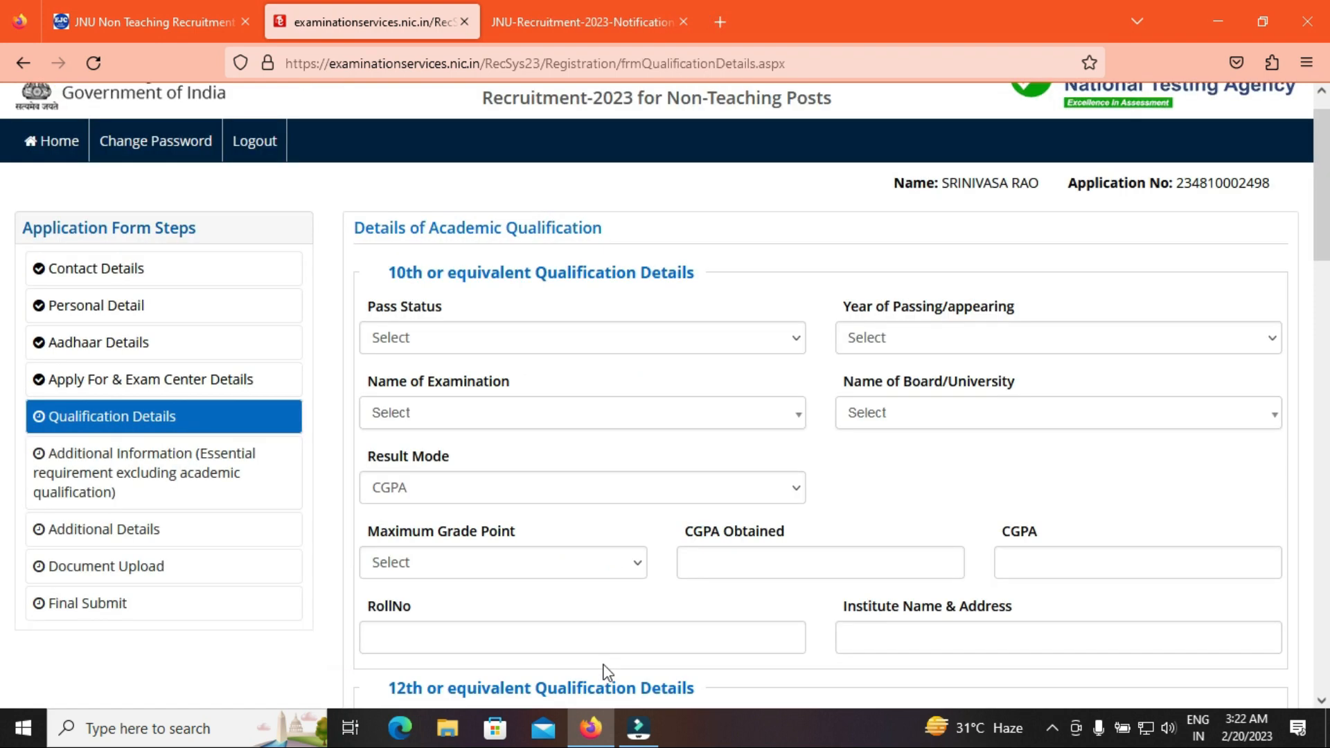
Check the MTS essential qualification in the recruitment notification PDF, and set the Pass Status of the 10th qualification to Passed
left_click(539, 27)
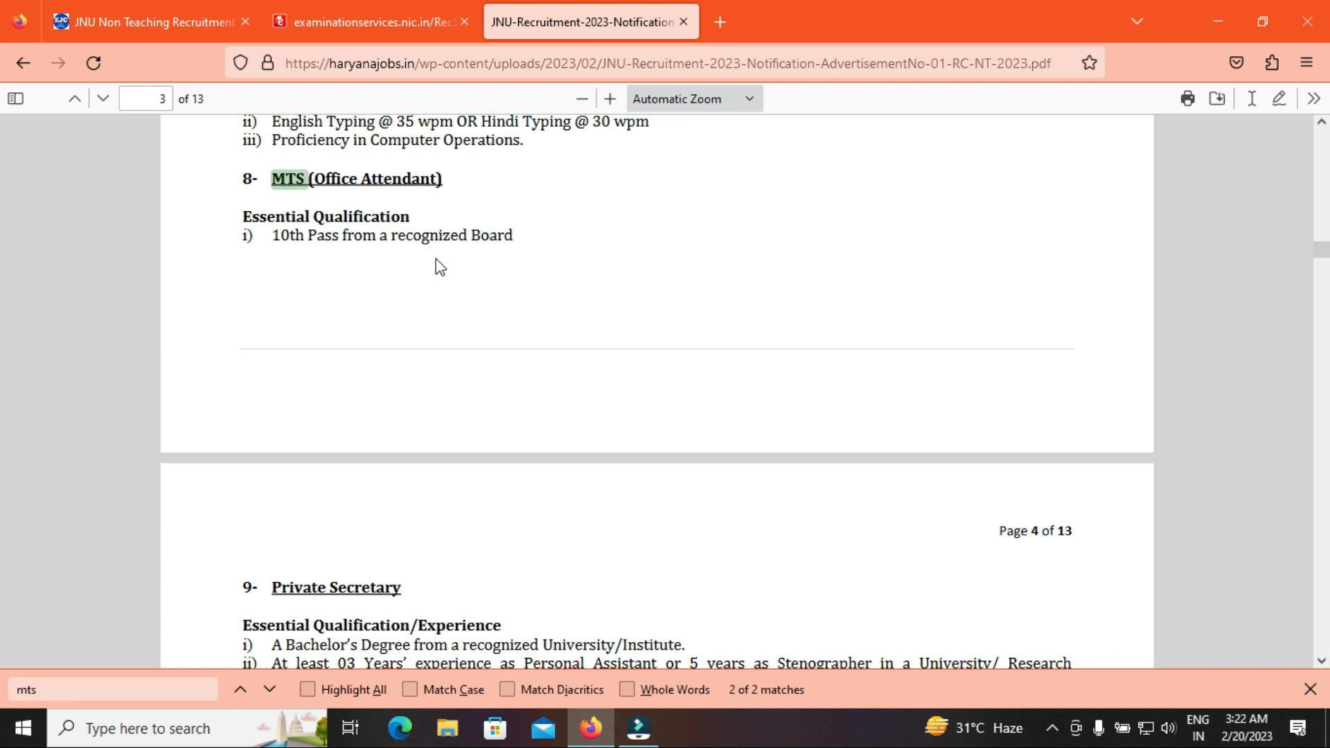
left_click(356, 12)
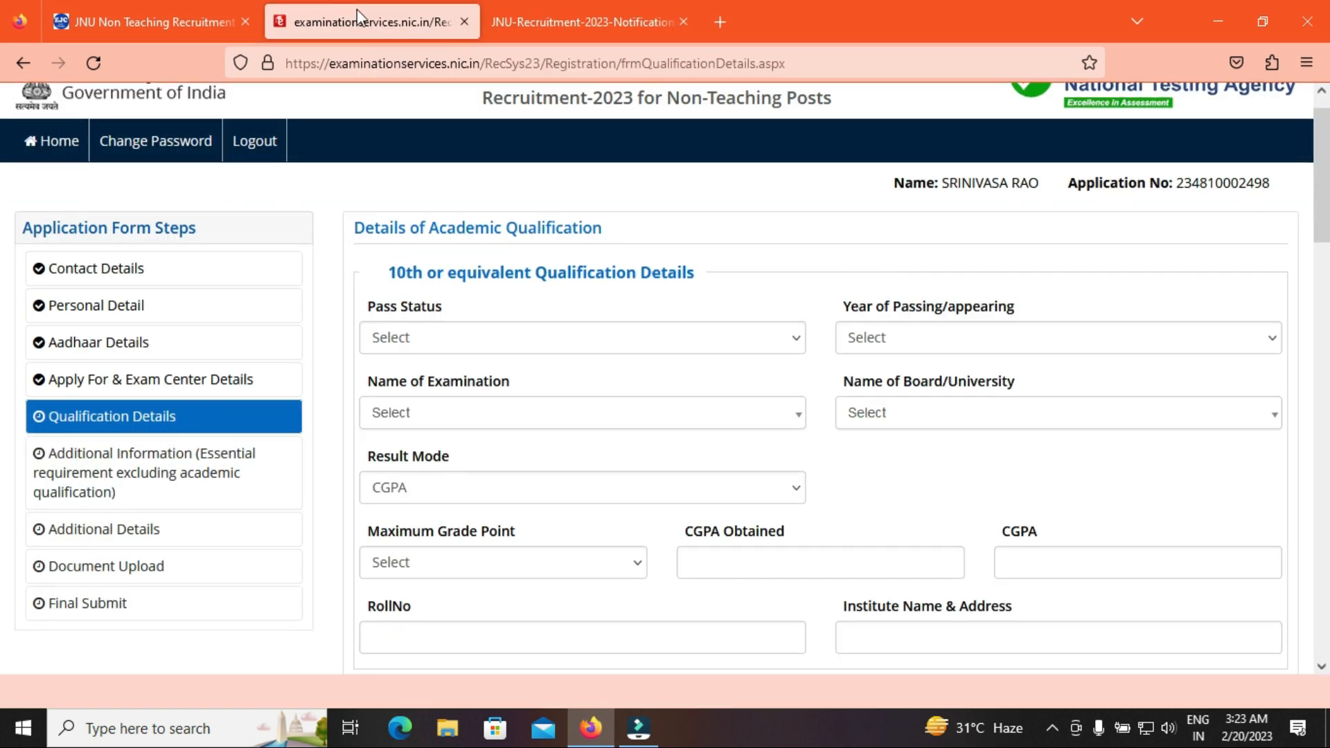
left_click(416, 344)
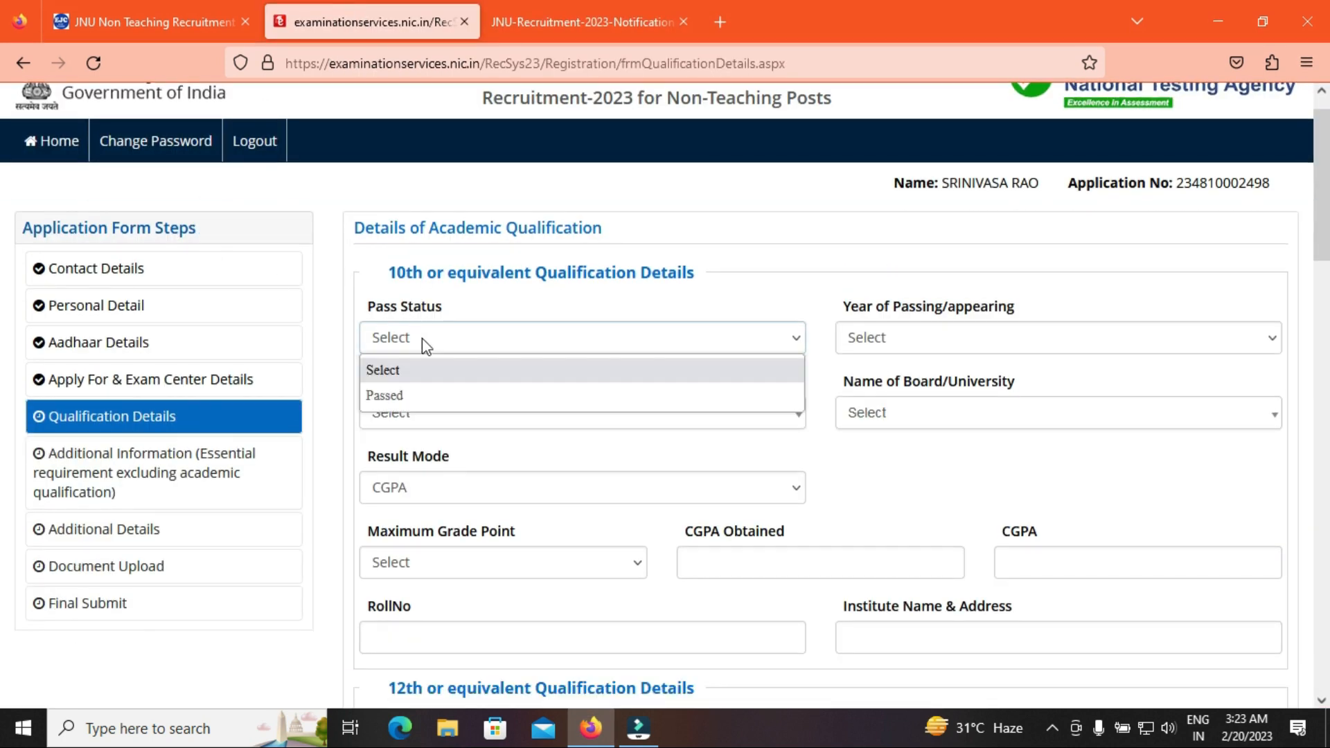
left_click(423, 396)
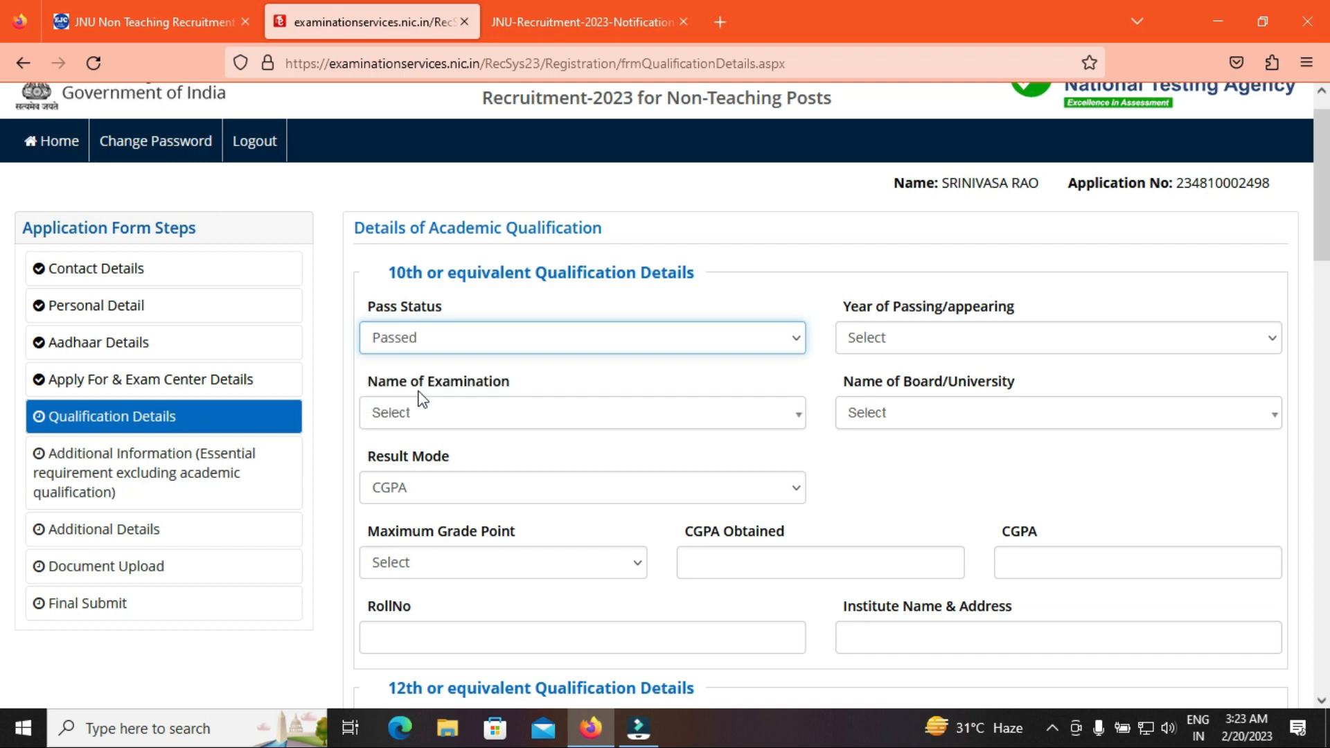
Set the 10th qualification's Year of Passing to 2016 and its Name of Examination to 10th or Equivalent
left_click(901, 338)
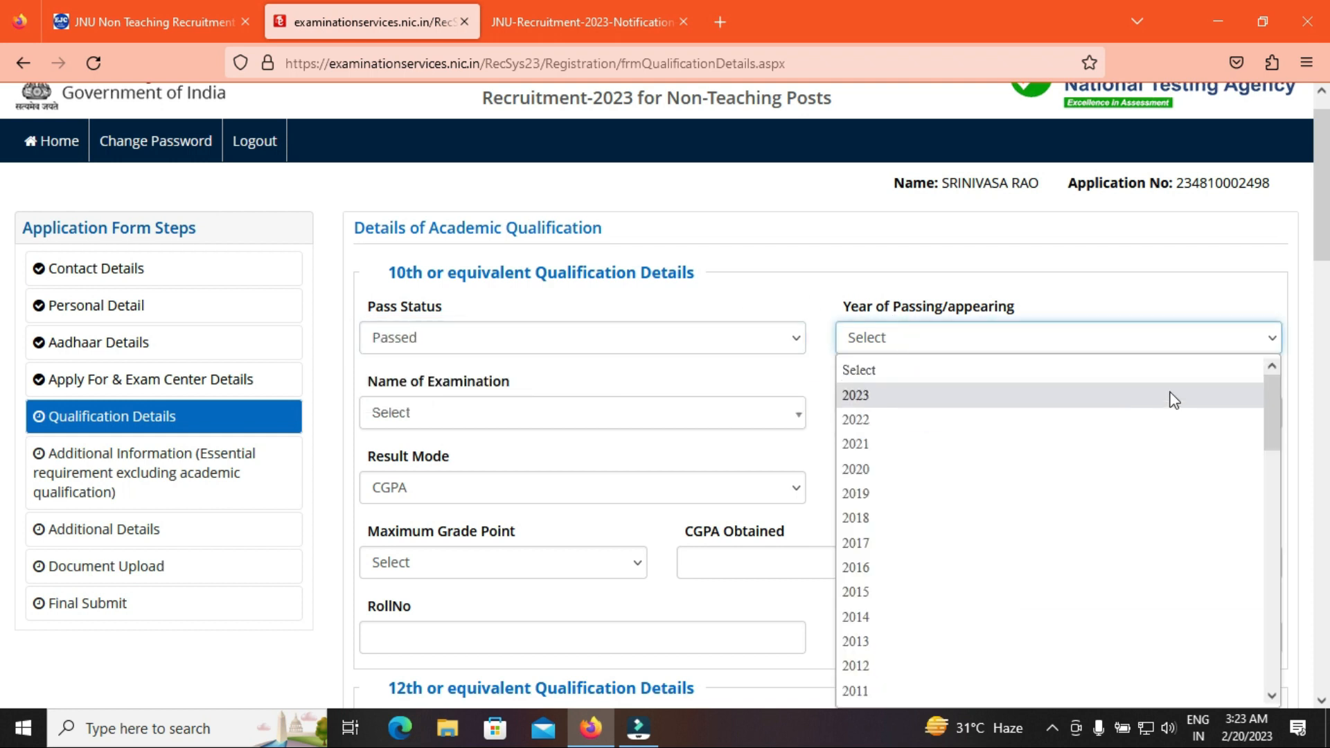
left_click(1117, 341)
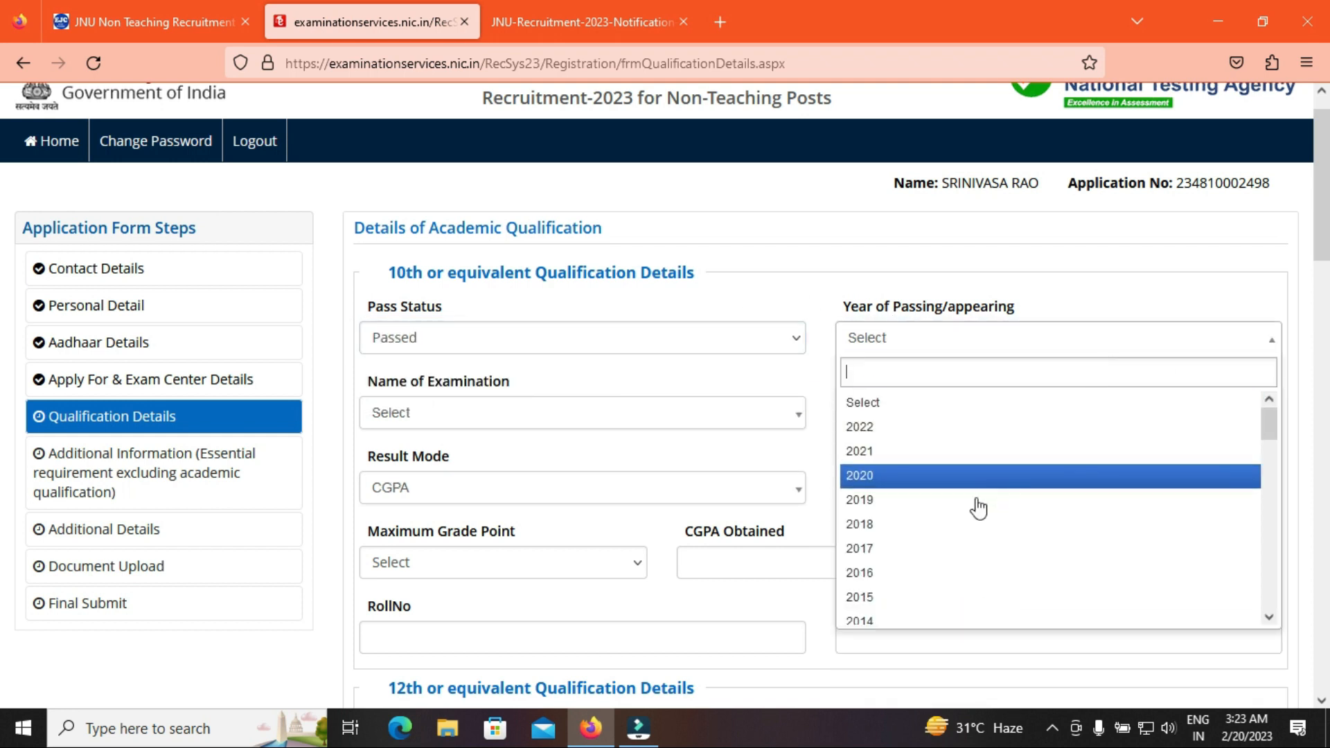
left_click(884, 584)
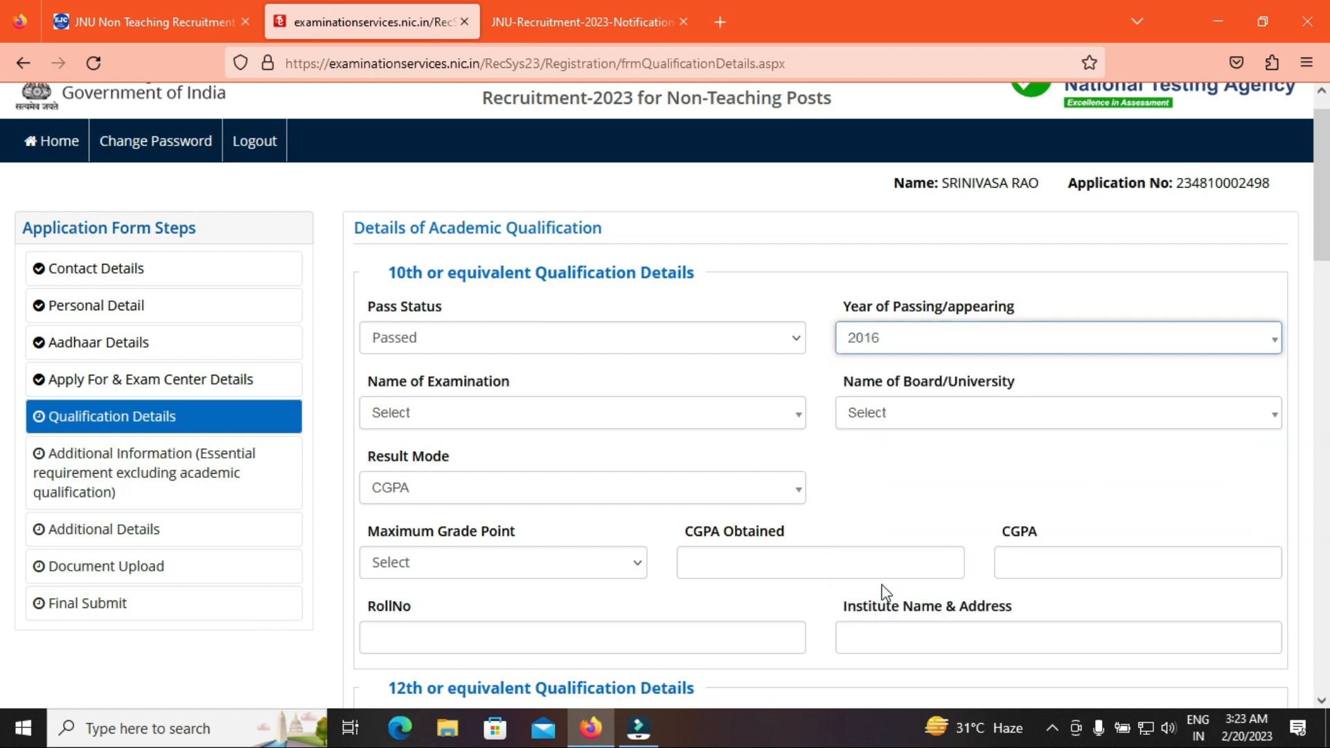
left_click(503, 414)
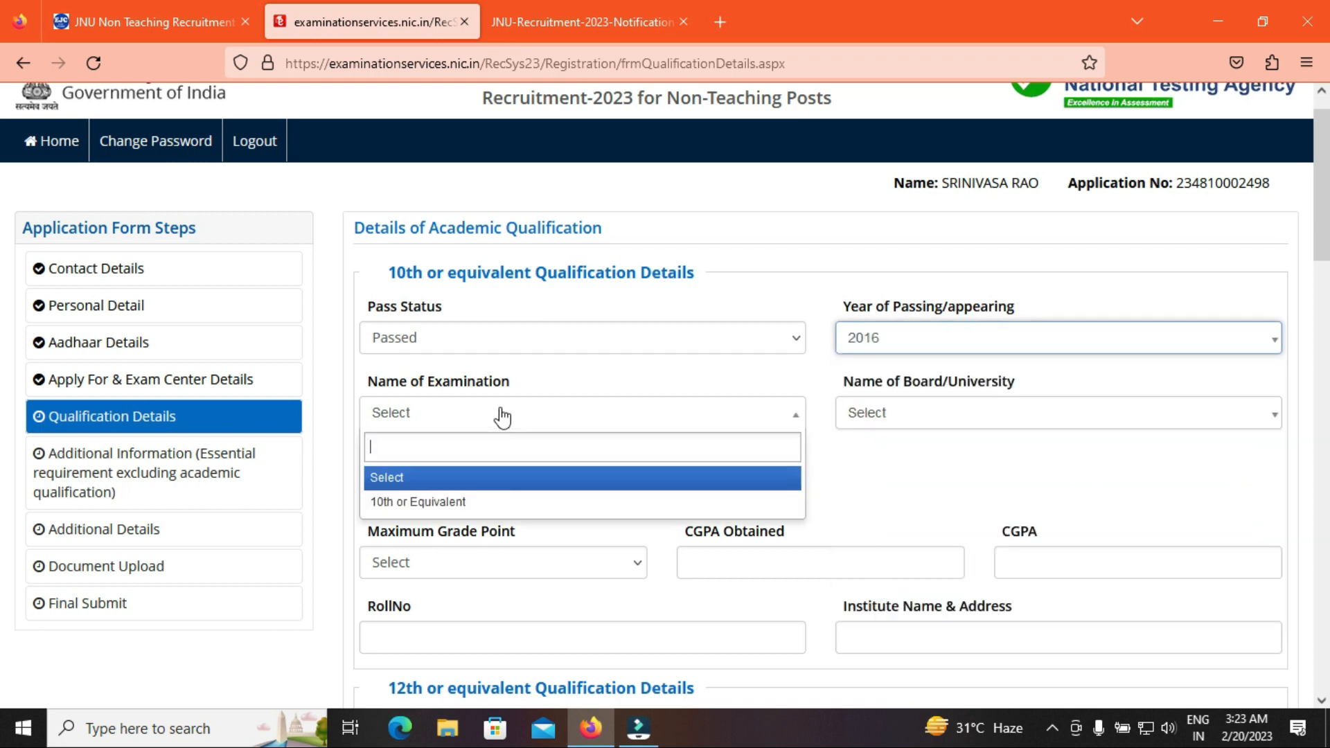
left_click(483, 518)
Set the 10th qualification's Name of Board/University to ANDHRA PRADESH BOARD OF SECONDARY EDUCATION
left_click(907, 418)
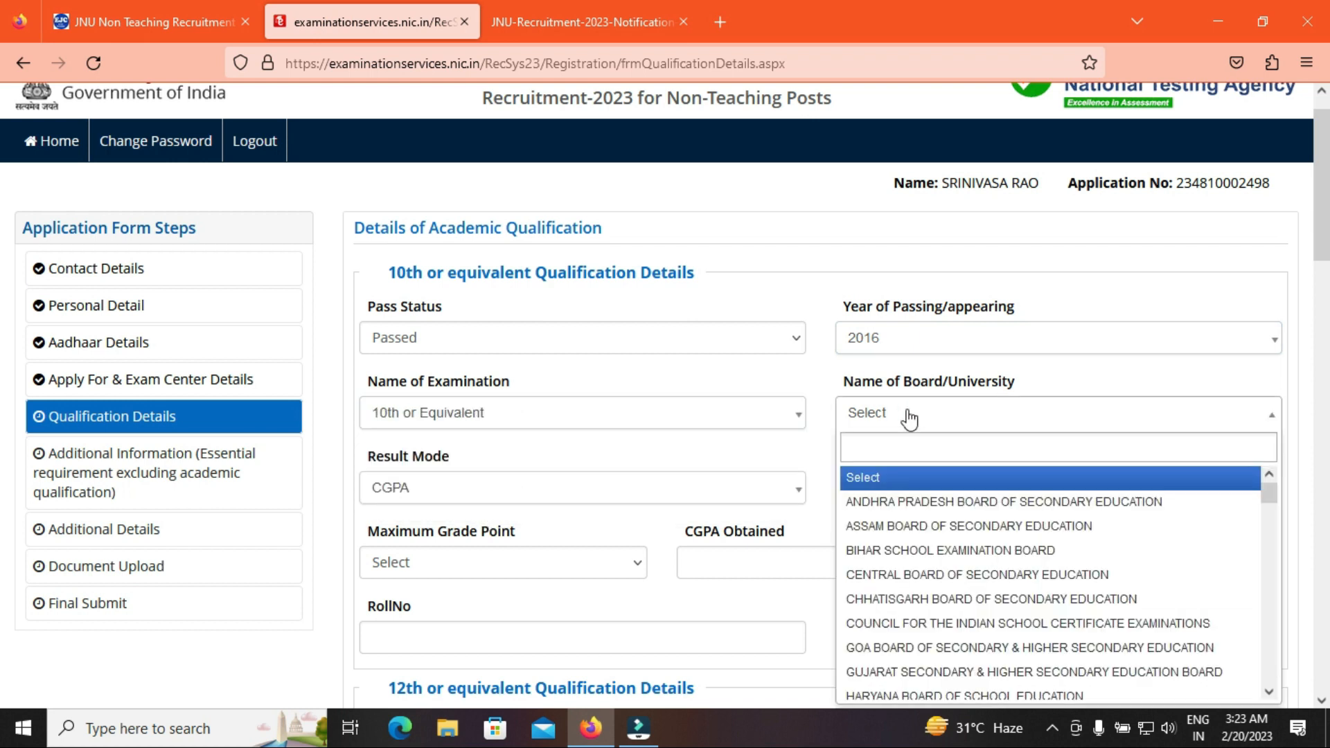
left_click(953, 420)
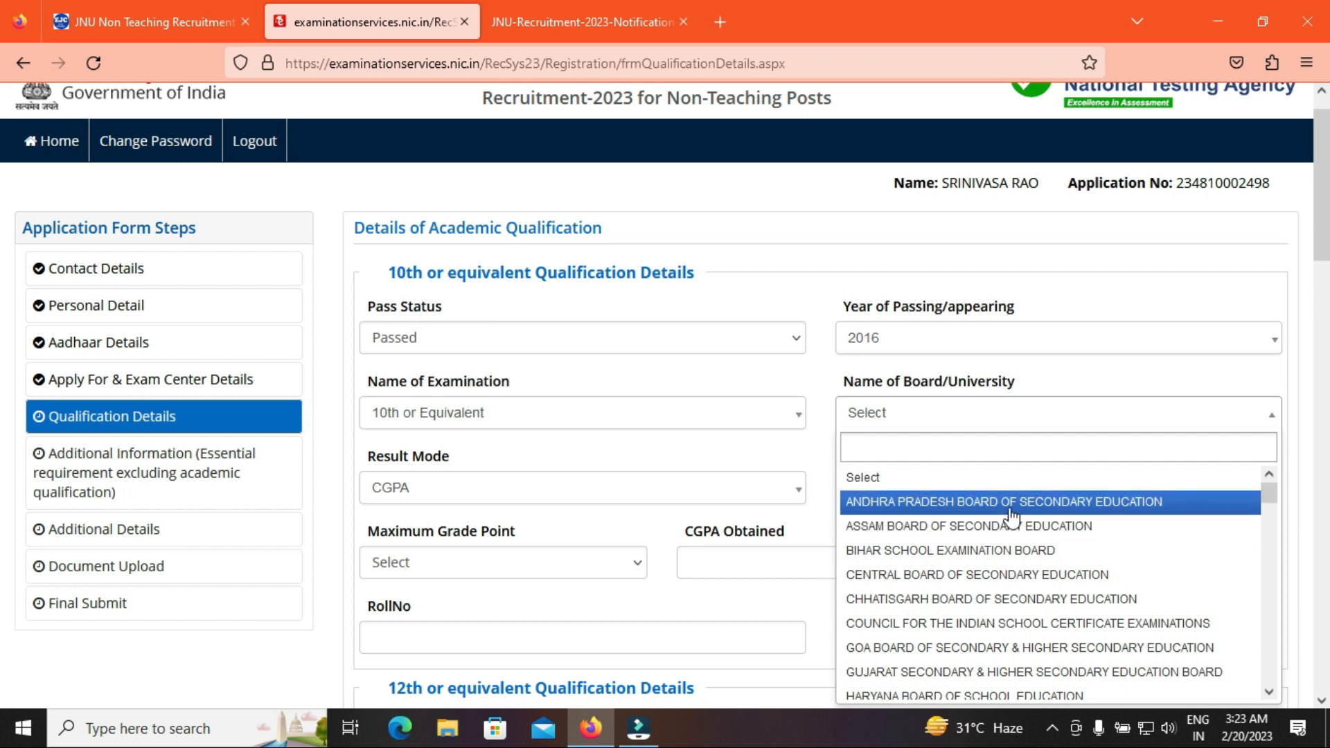
left_click(1012, 506)
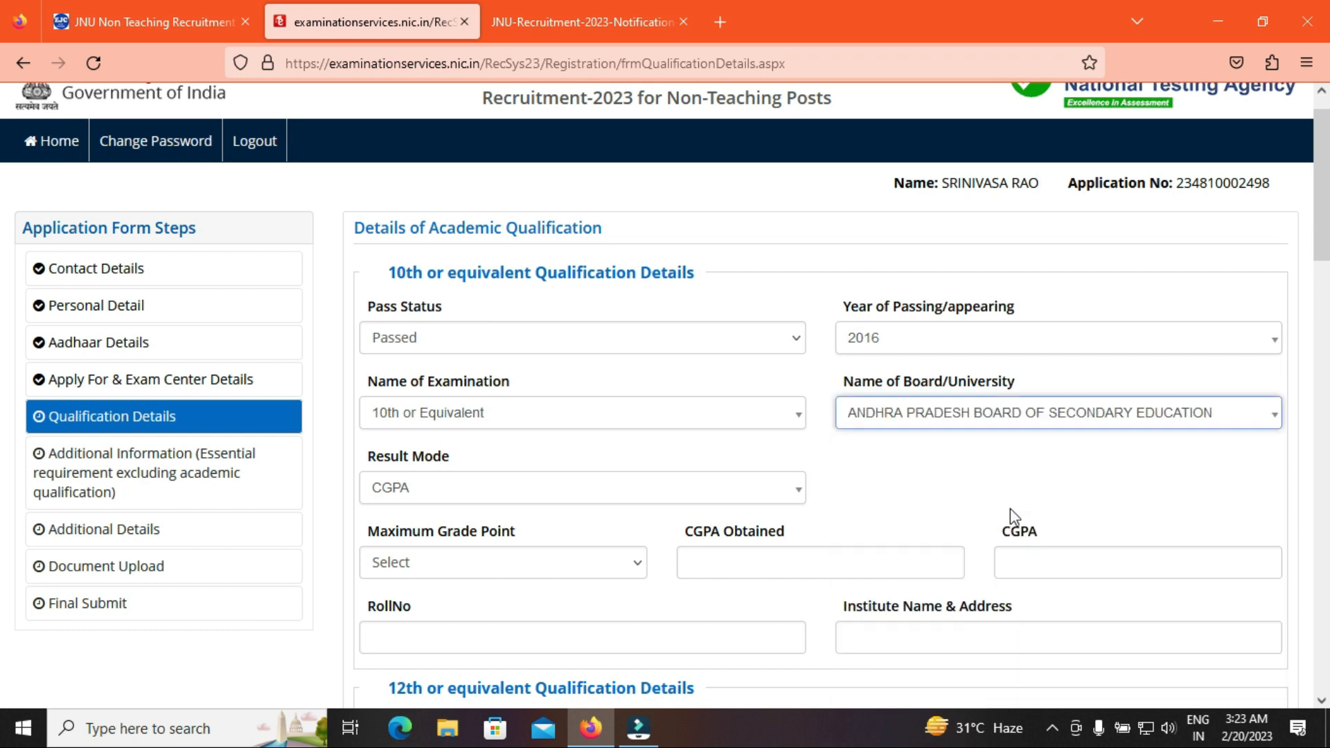
Choose CGPA as the Result Mode for the 10th qualification
left_click(473, 500)
left_click(424, 596)
left_click(419, 490)
left_click(332, 467)
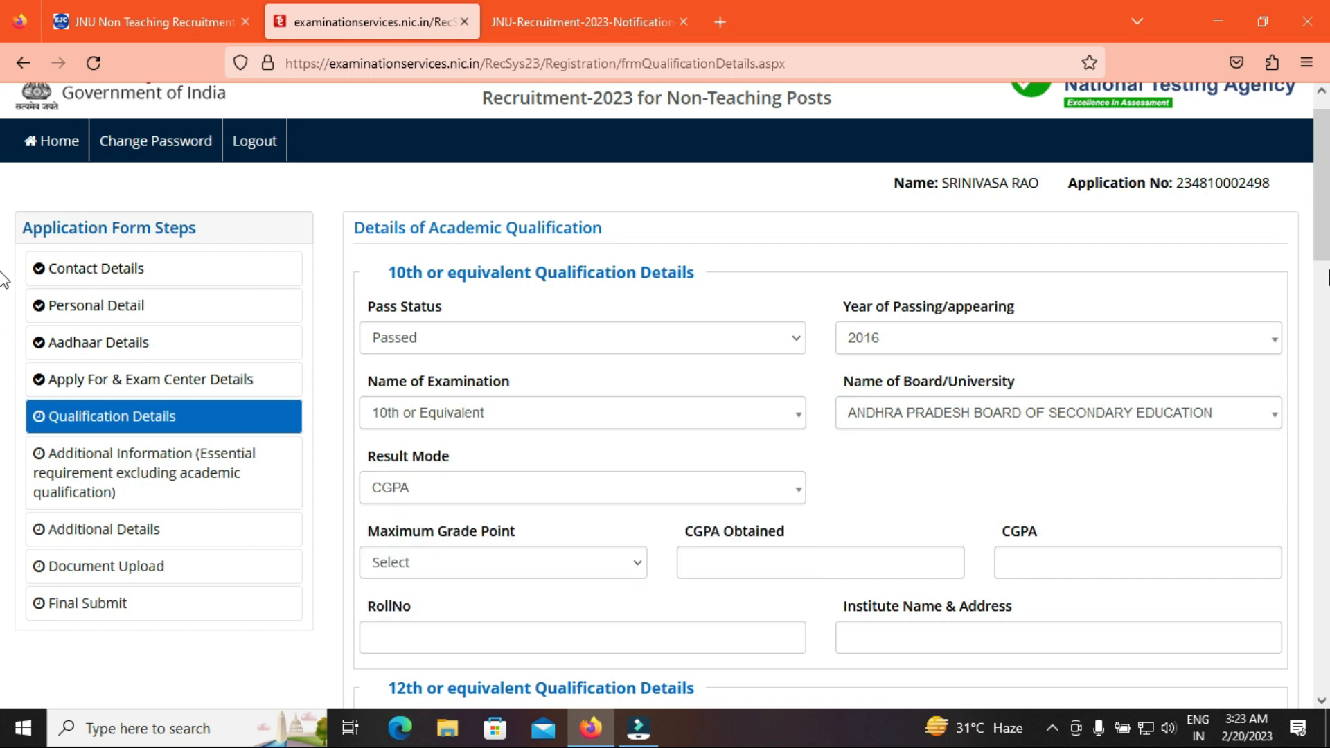
scroll(4, 278, "down", 8)
scroll(3, 277, "up", 8)
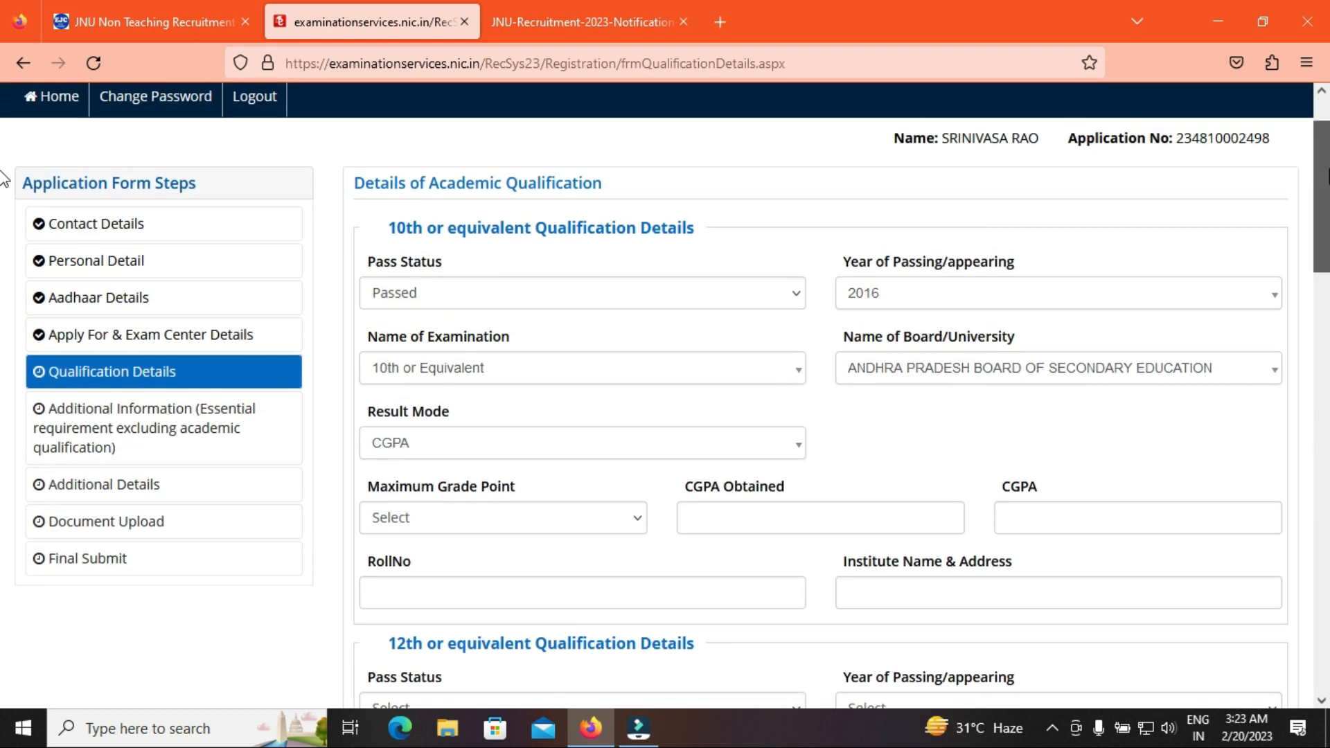
Set the 10th qualification's Maximum Grade Point to 10 and its CGPA Obtained to 8.5
left_click(542, 539)
left_click(501, 372)
left_click(499, 540)
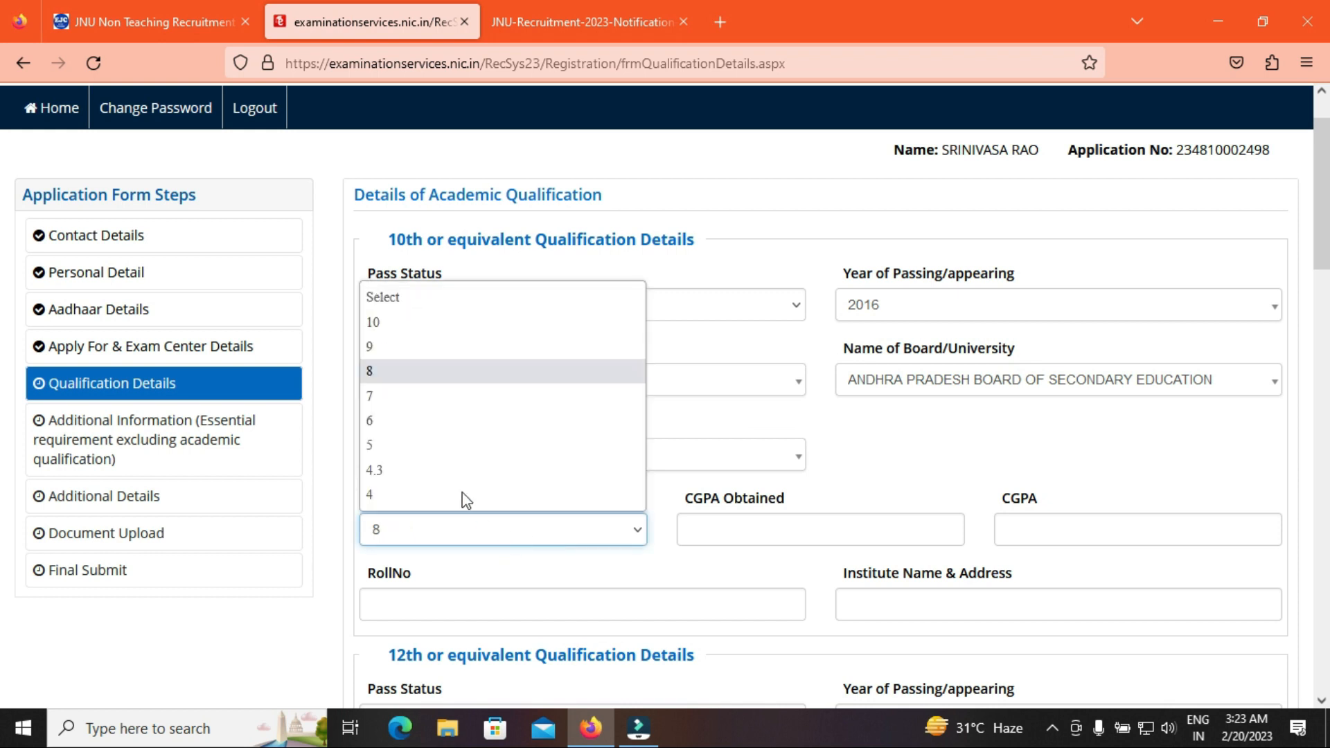
left_click(391, 325)
left_click(765, 538)
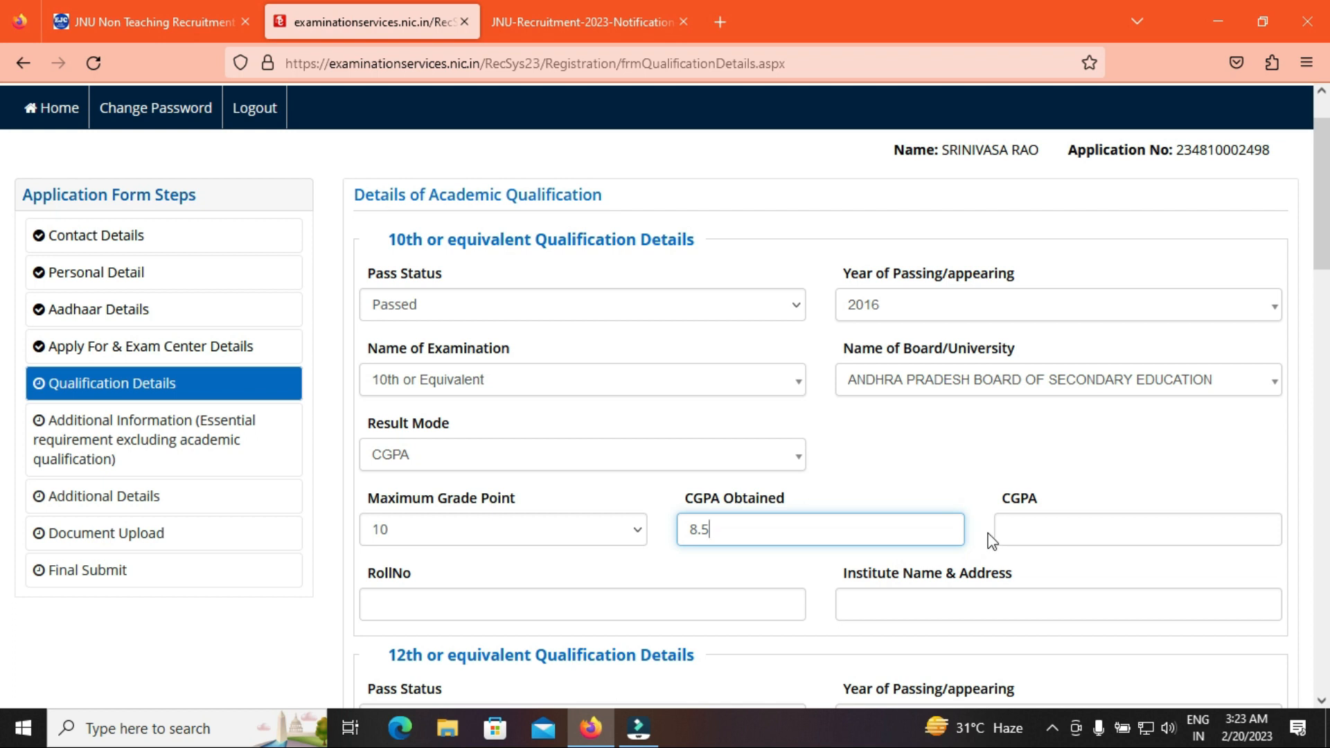
left_click(1038, 520)
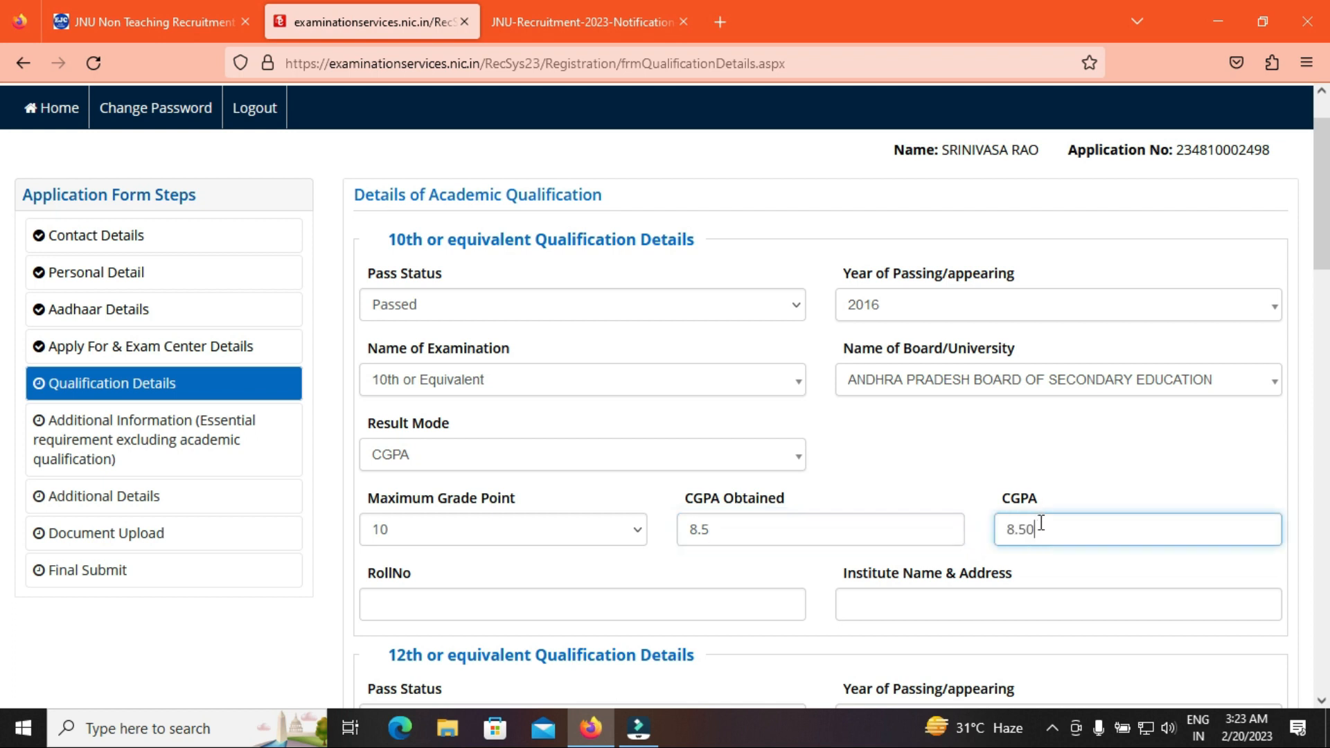
left_click(925, 483)
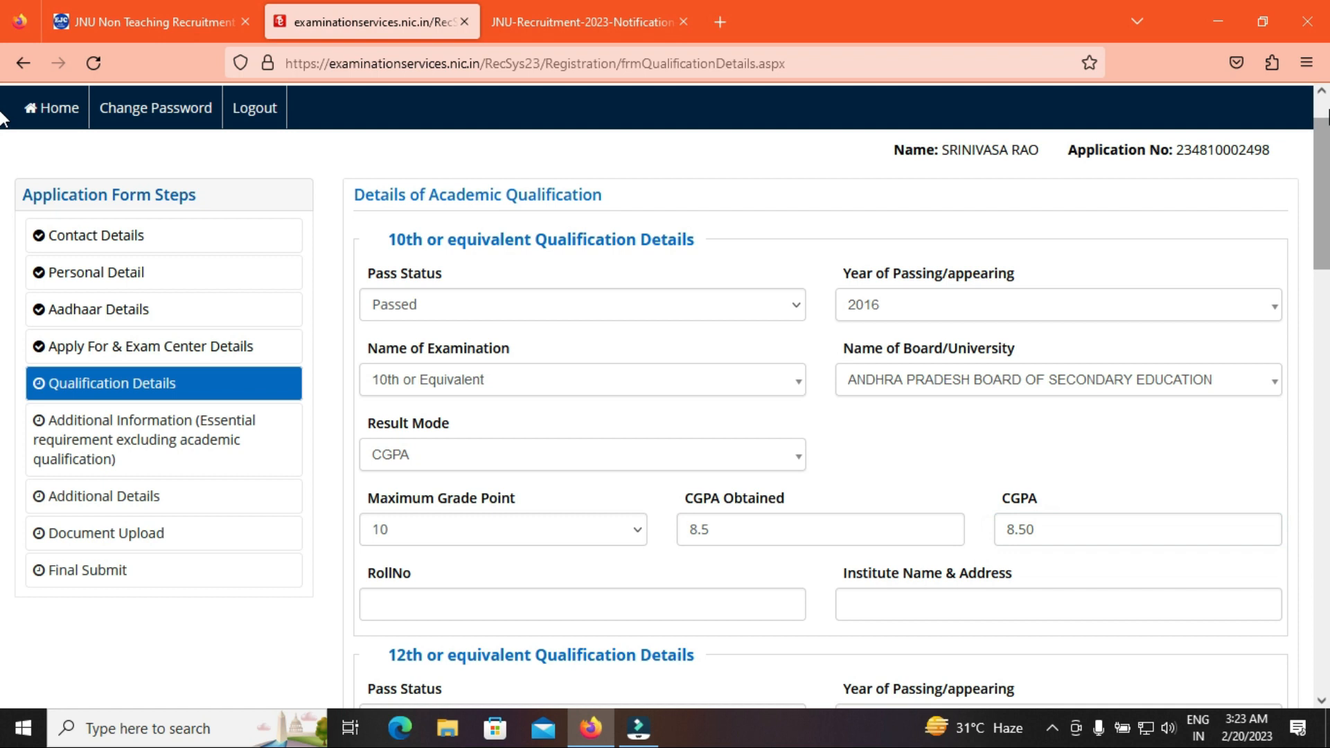
scroll(4, 133, "down", 1)
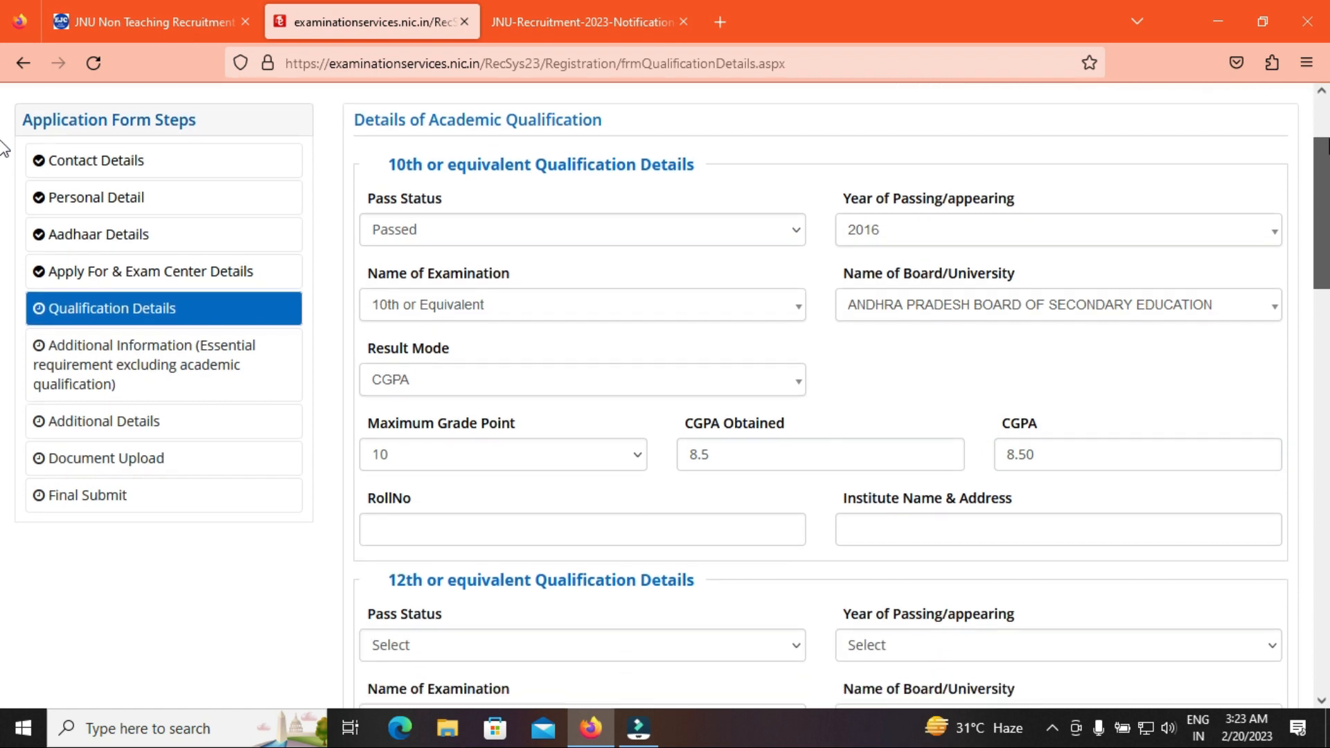
left_click(414, 515)
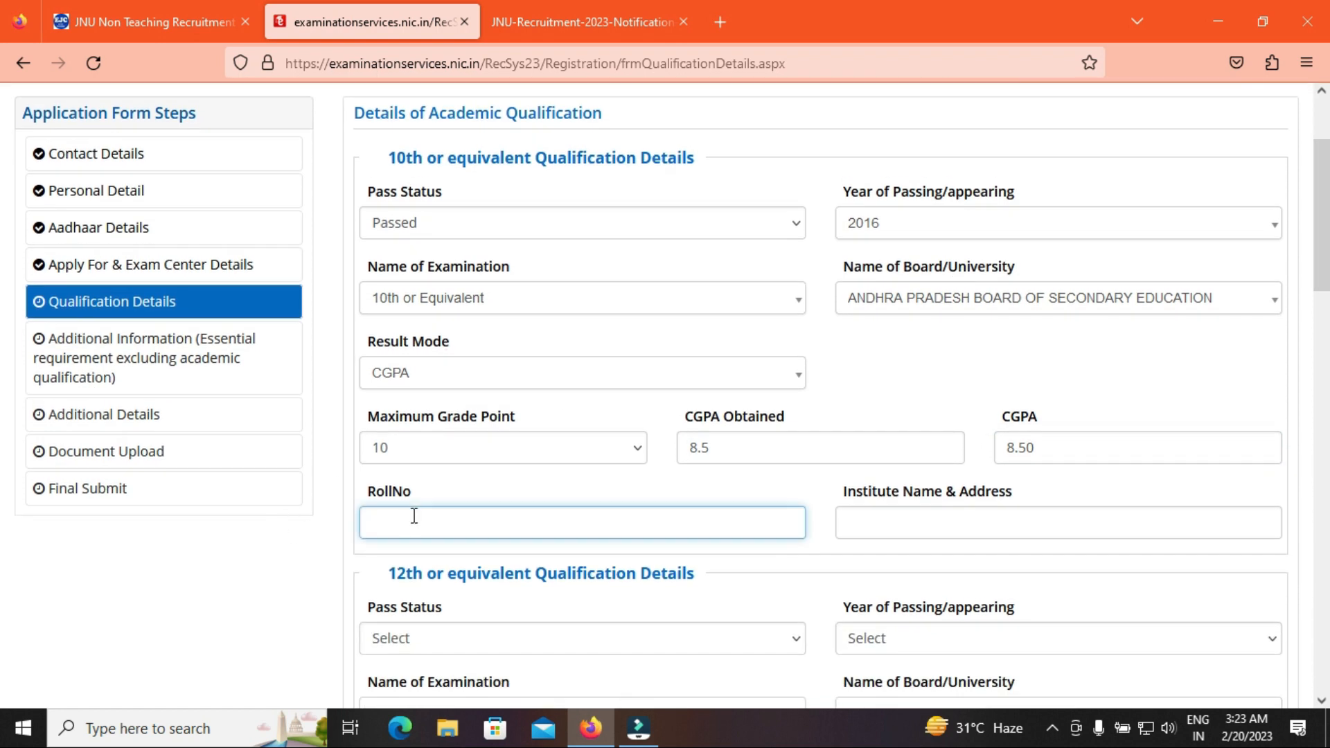
left_click(905, 528)
left_click(682, 524)
Switch the 10th qualification's Result Mode to Percentage and enter 600 Total Marks and 480 Obtained Marks
left_click(490, 373)
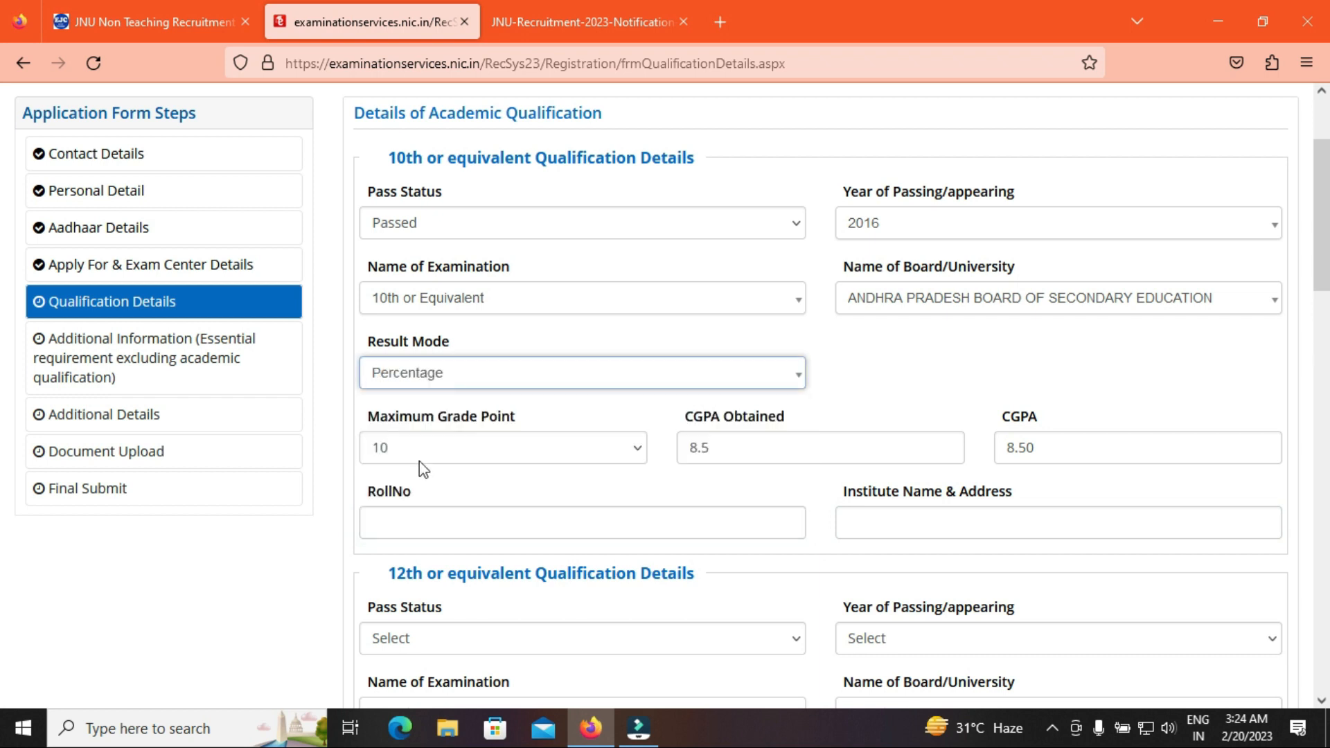
left_click(431, 459)
left_click(437, 457)
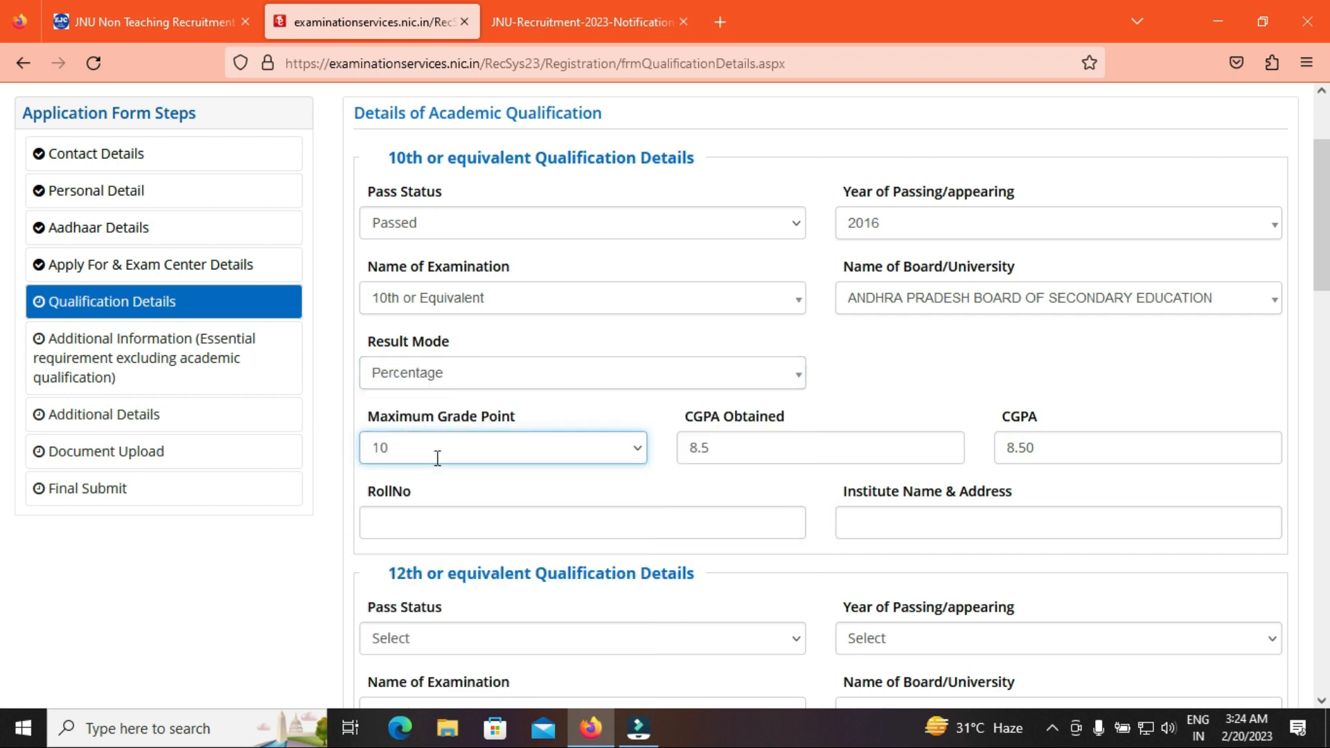
left_click(449, 453)
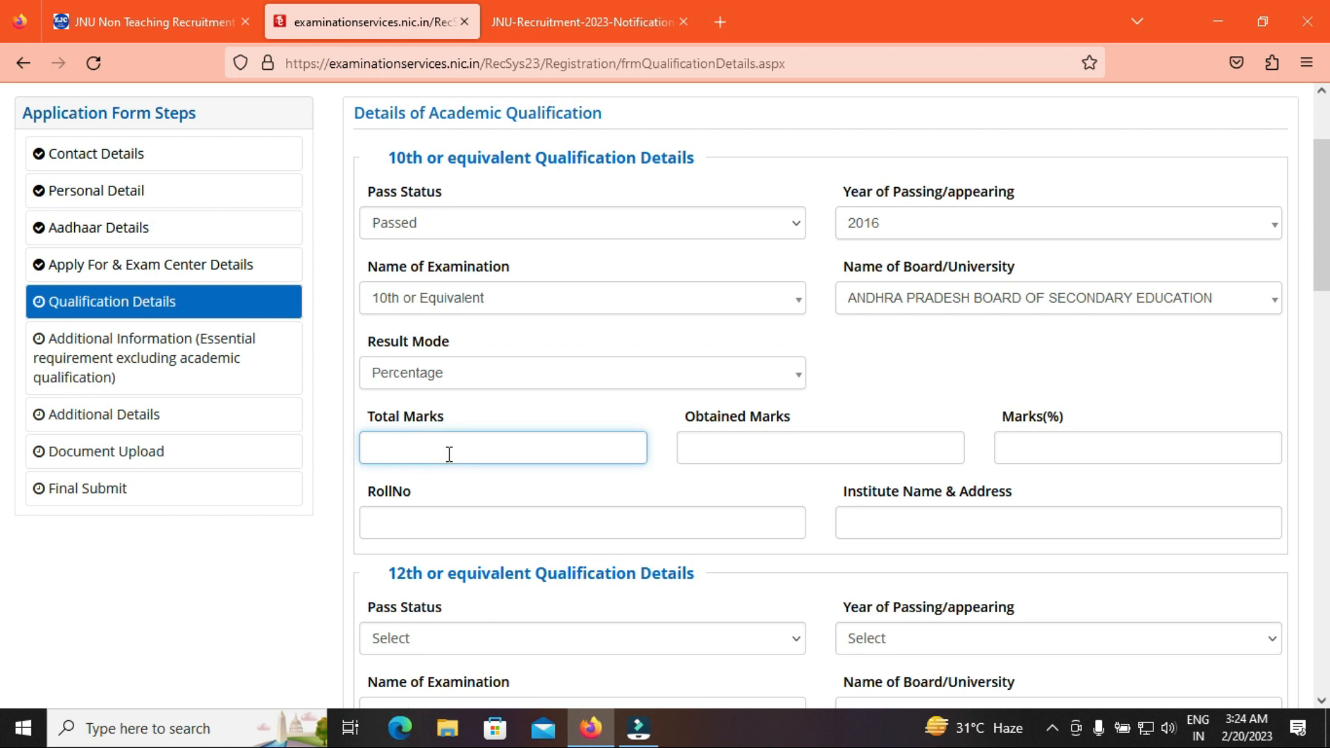
type("60")
left_click(742, 441)
type("480")
left_click(604, 422)
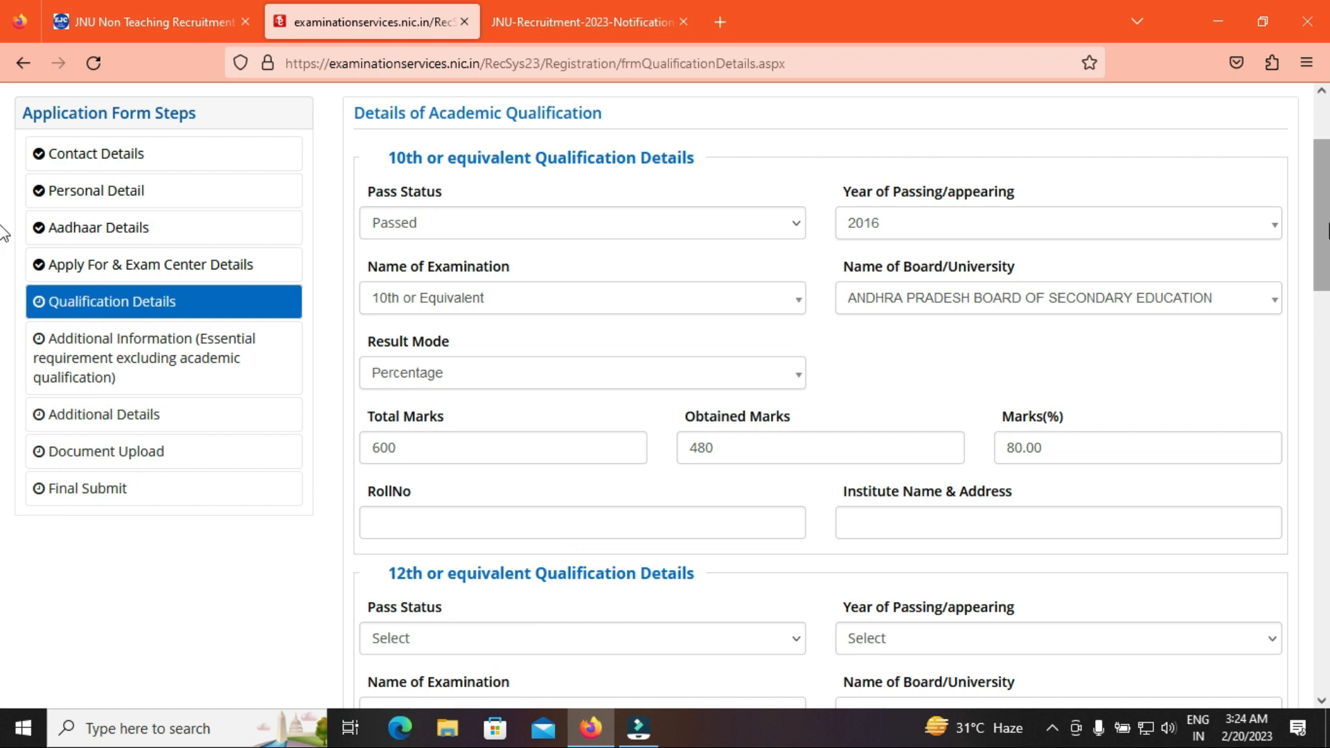
Enter the security pin and try to submit the Qualification Details section
scroll(2, 409, "down", 12)
scroll(2, 478, "up", 7)
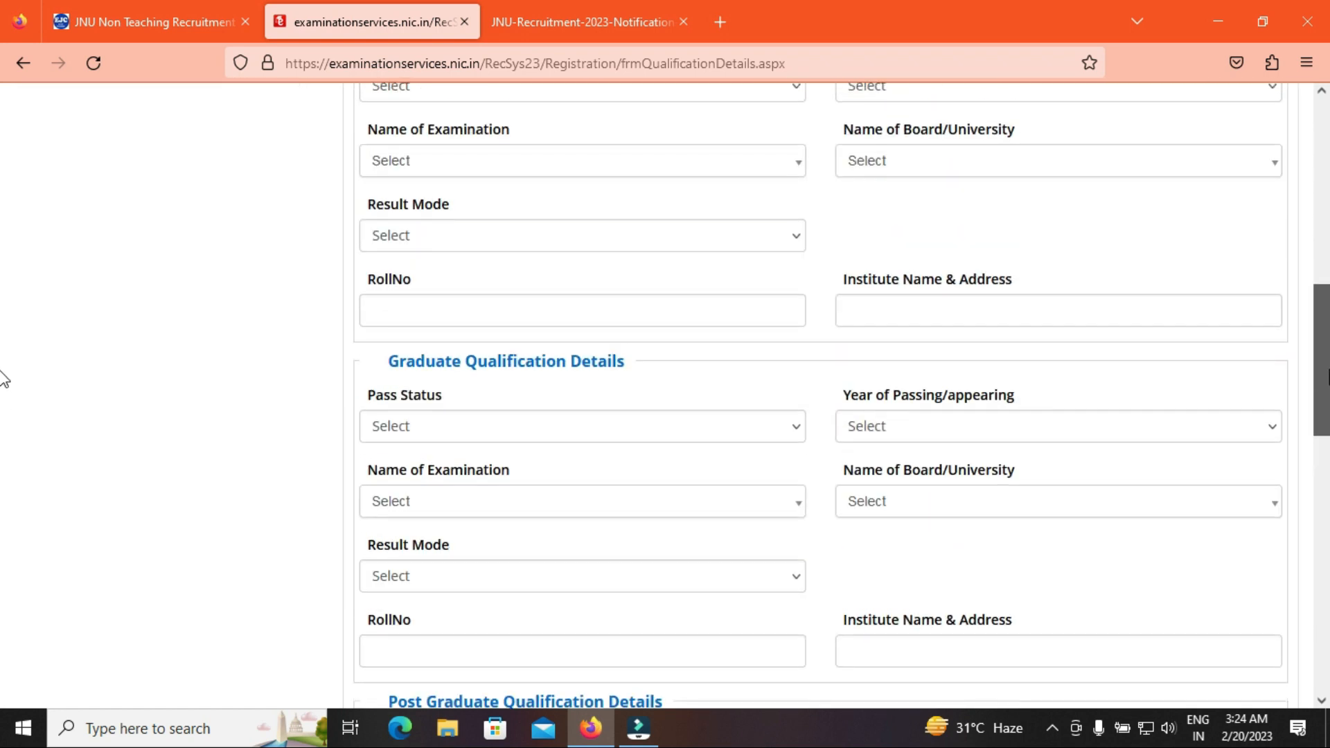
scroll(2, 347, "down", 15)
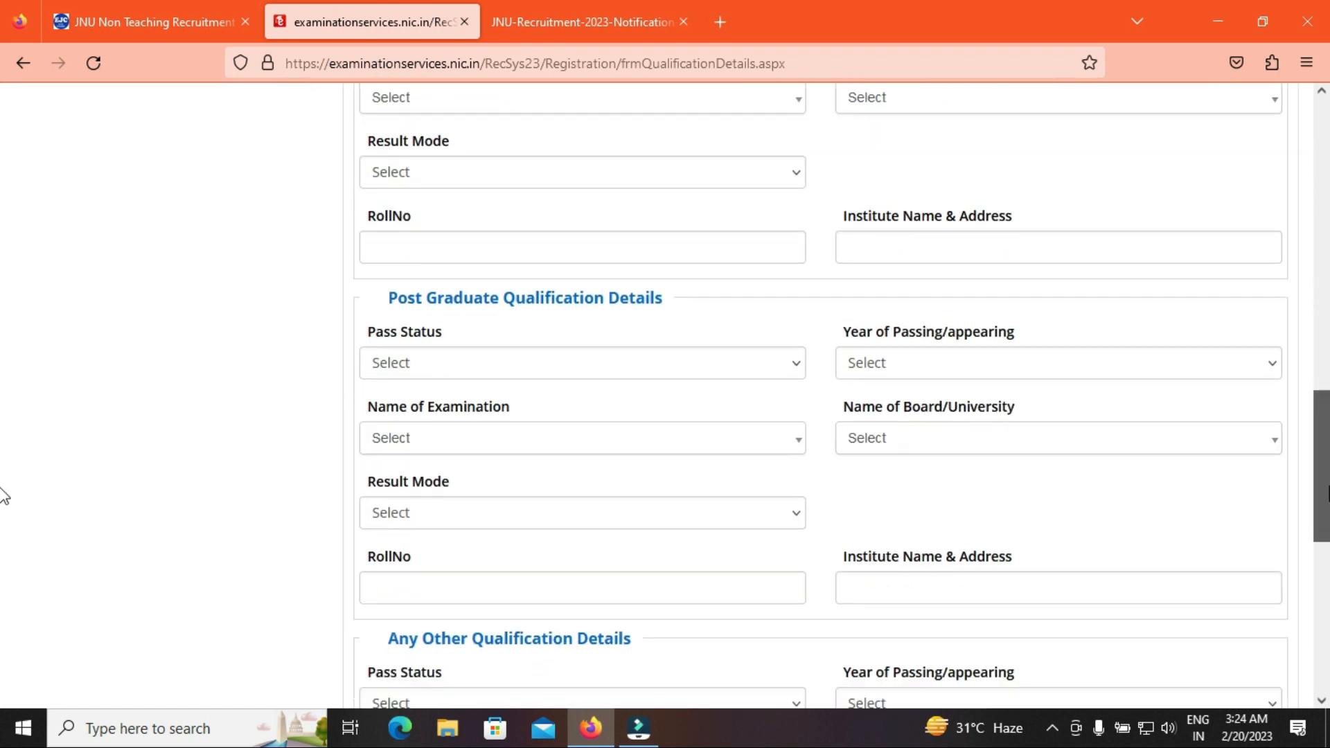
scroll(3, 620, "down", 1)
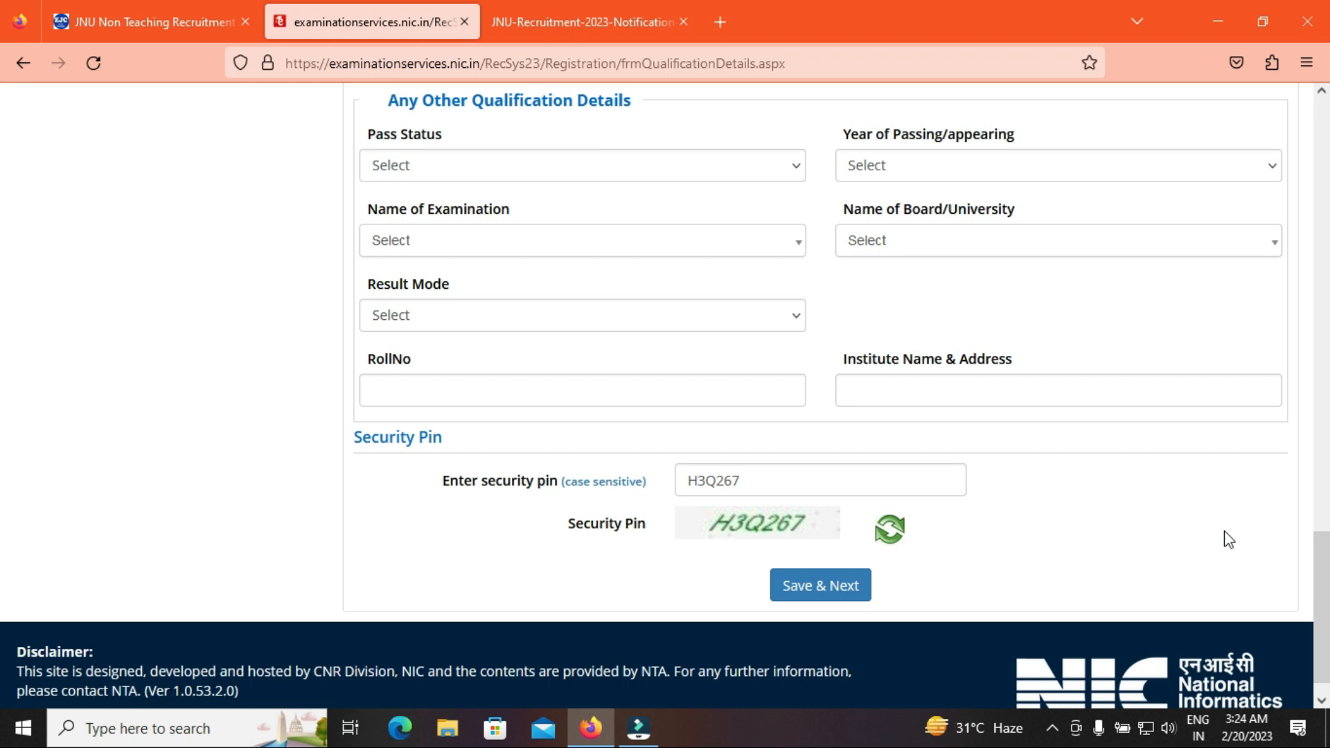
left_click(834, 587)
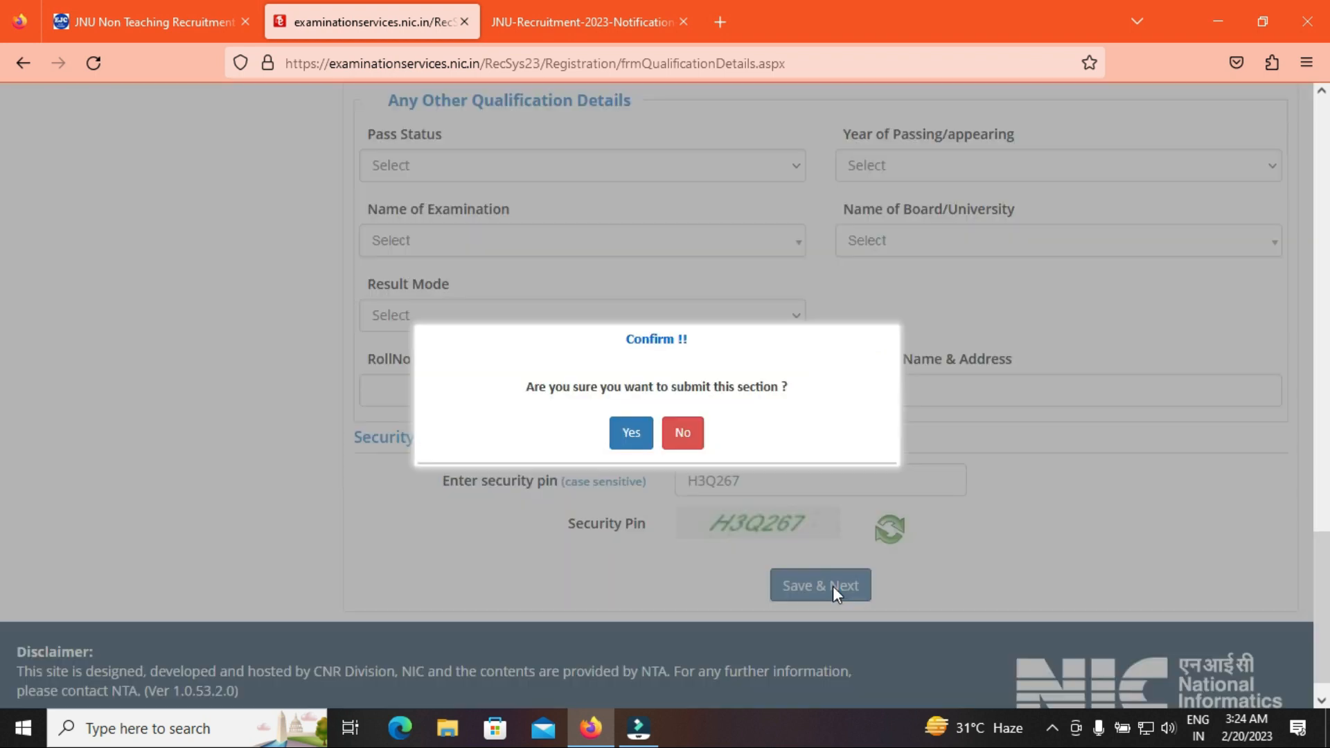
left_click(631, 433)
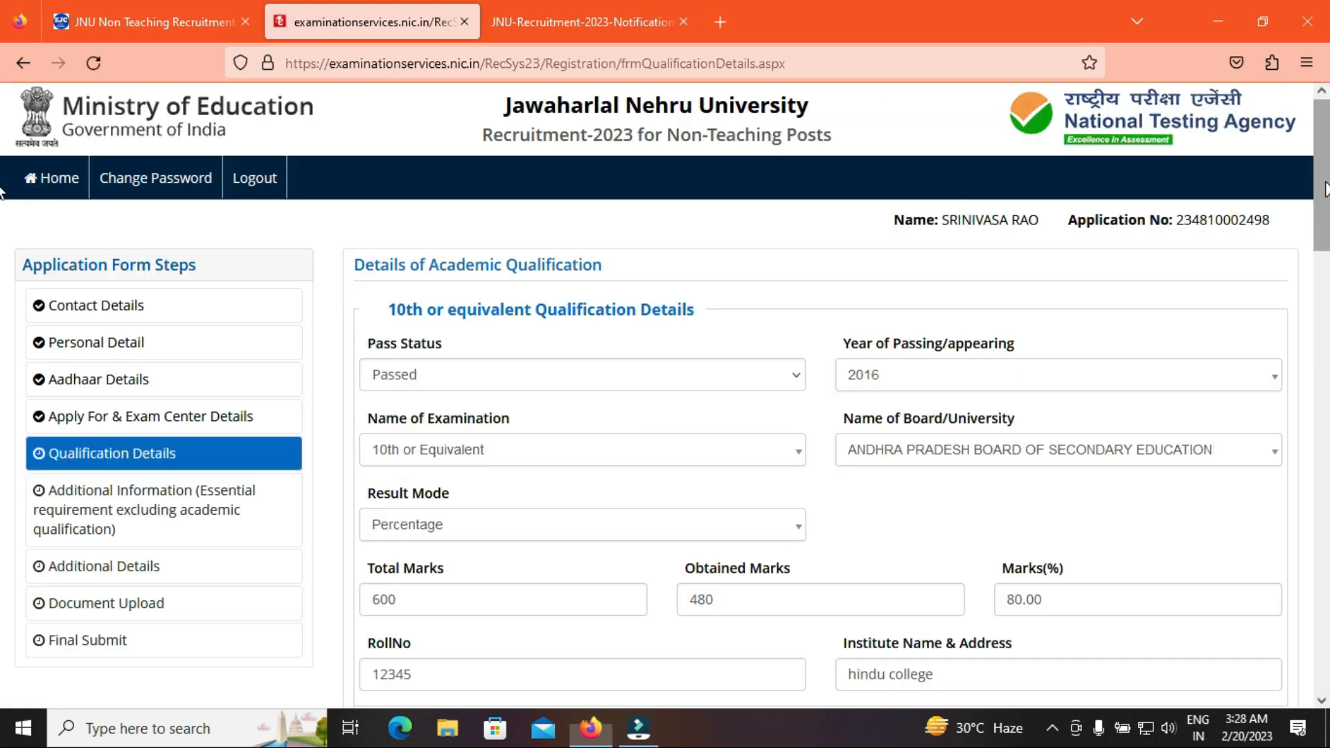
Set the Pass Status of both the 12th and the Graduate qualification to Not Applicable
scroll(3, 284, "down", 5)
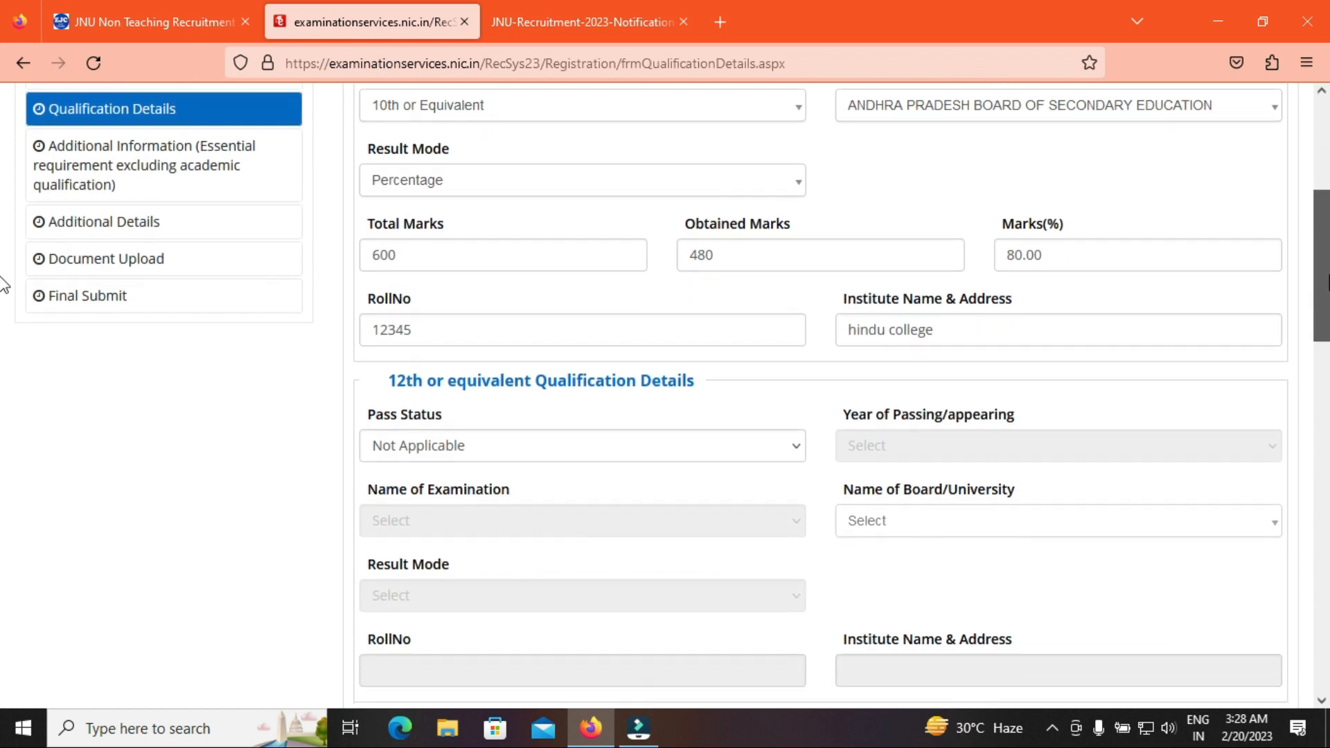
scroll(4, 284, "down", 2)
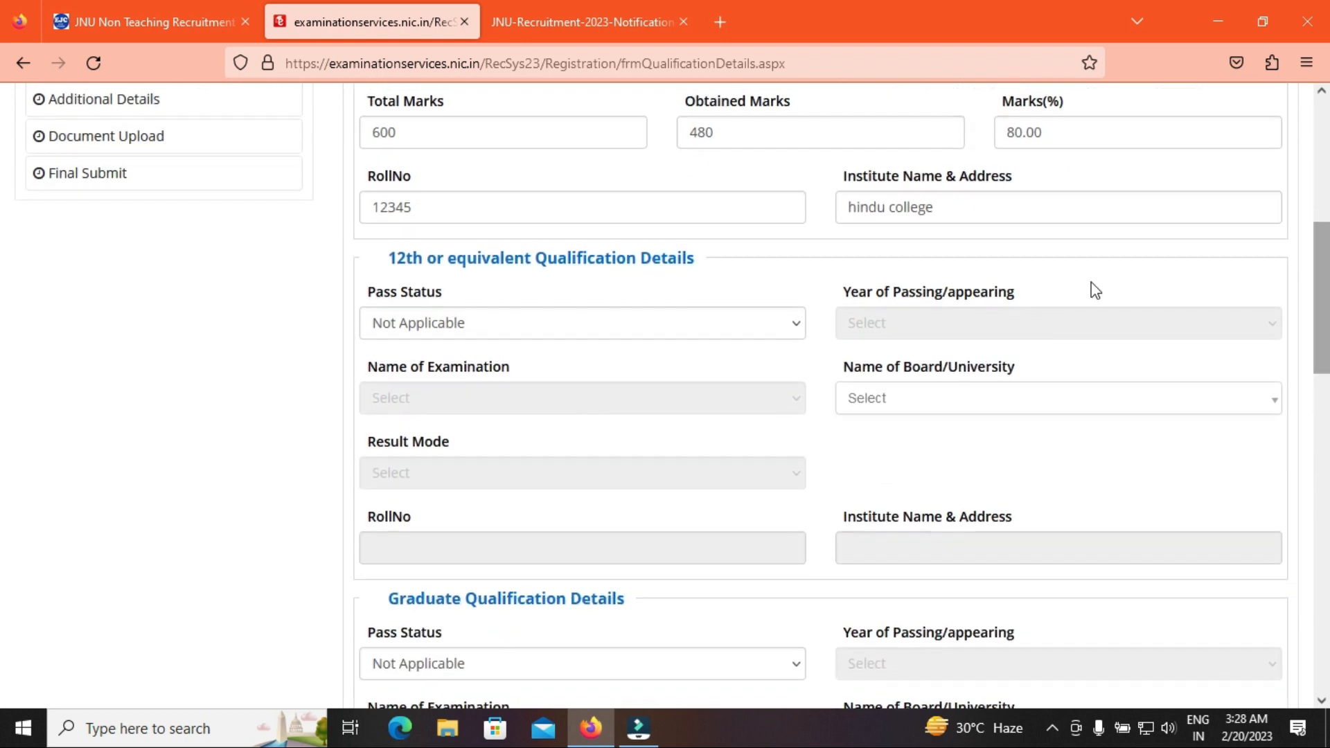
left_click(531, 326)
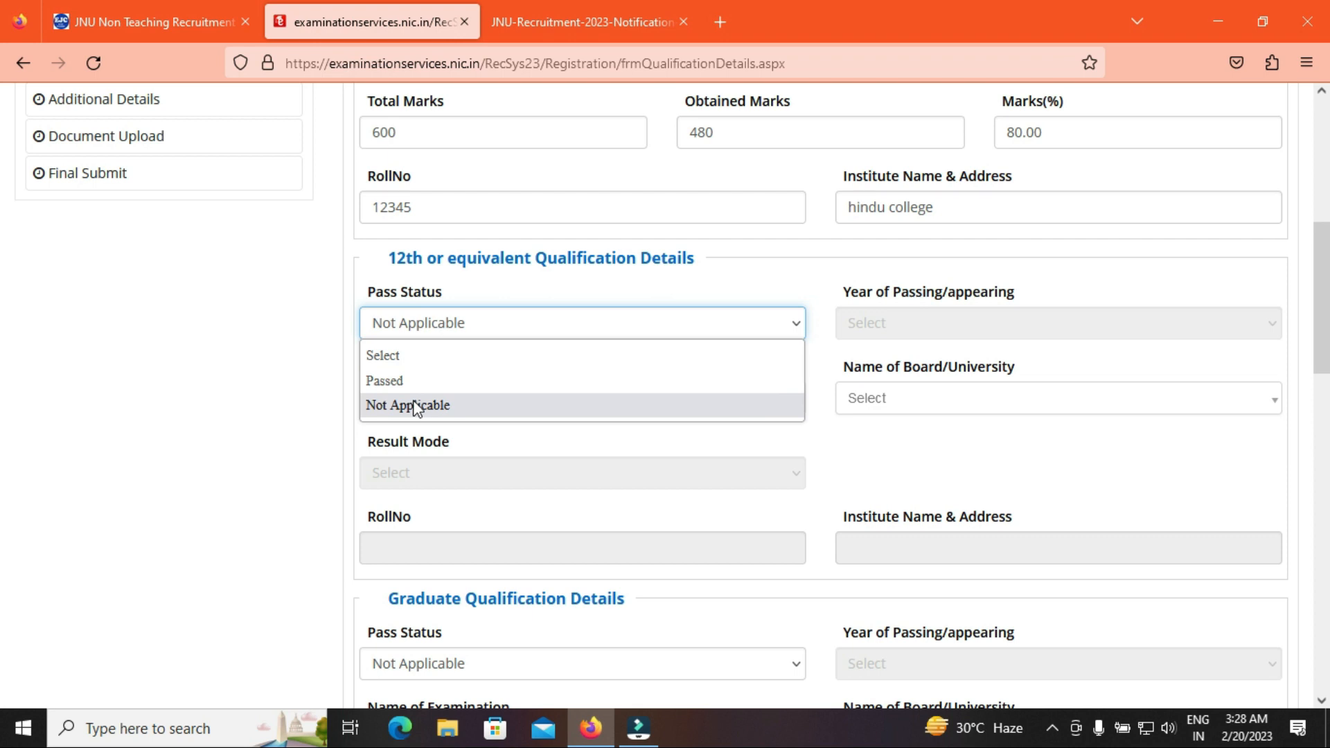
left_click(419, 410)
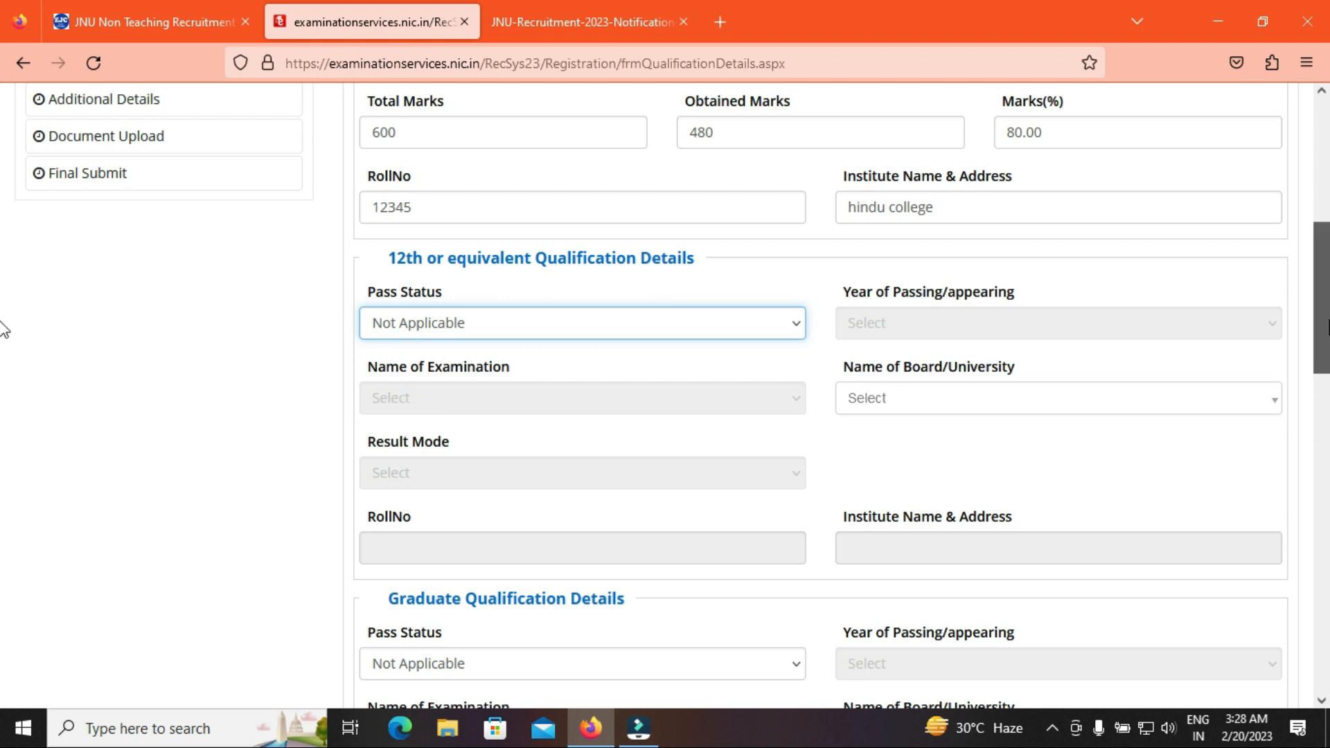
scroll(2, 346, "down", 5)
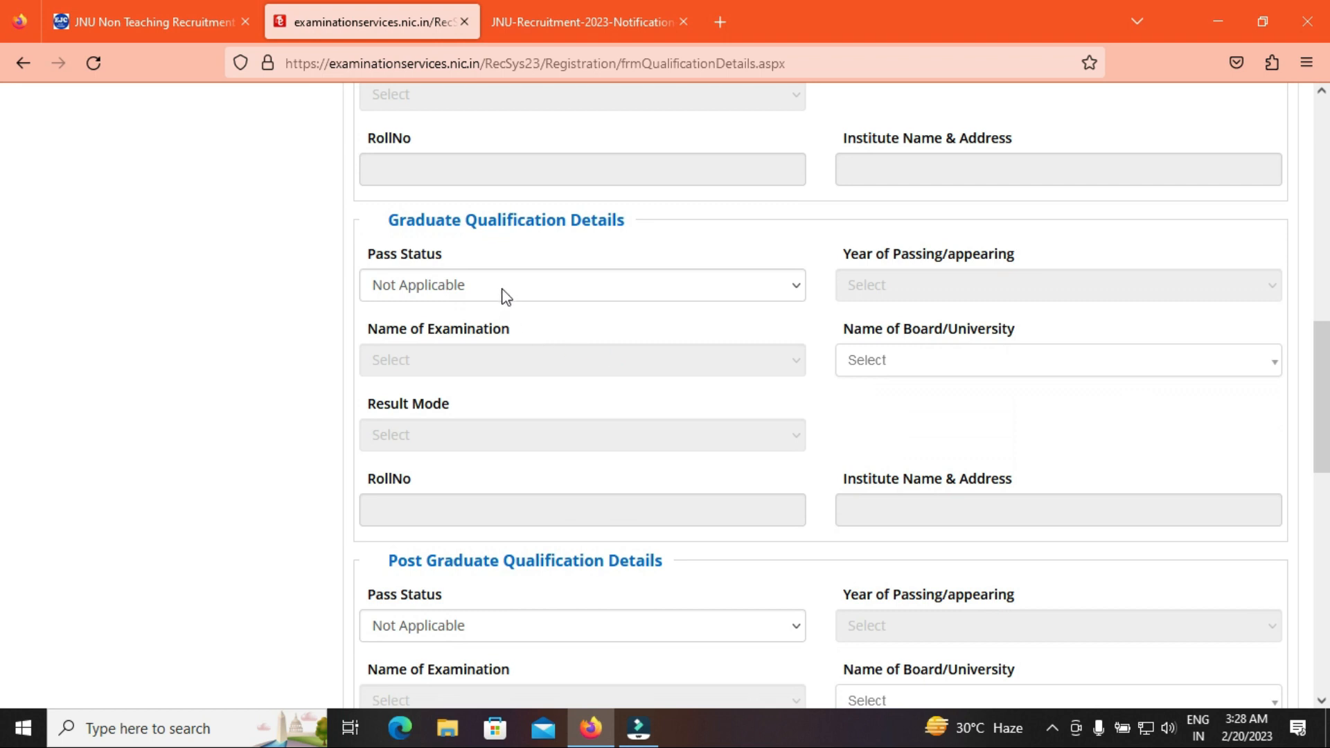
left_click(500, 289)
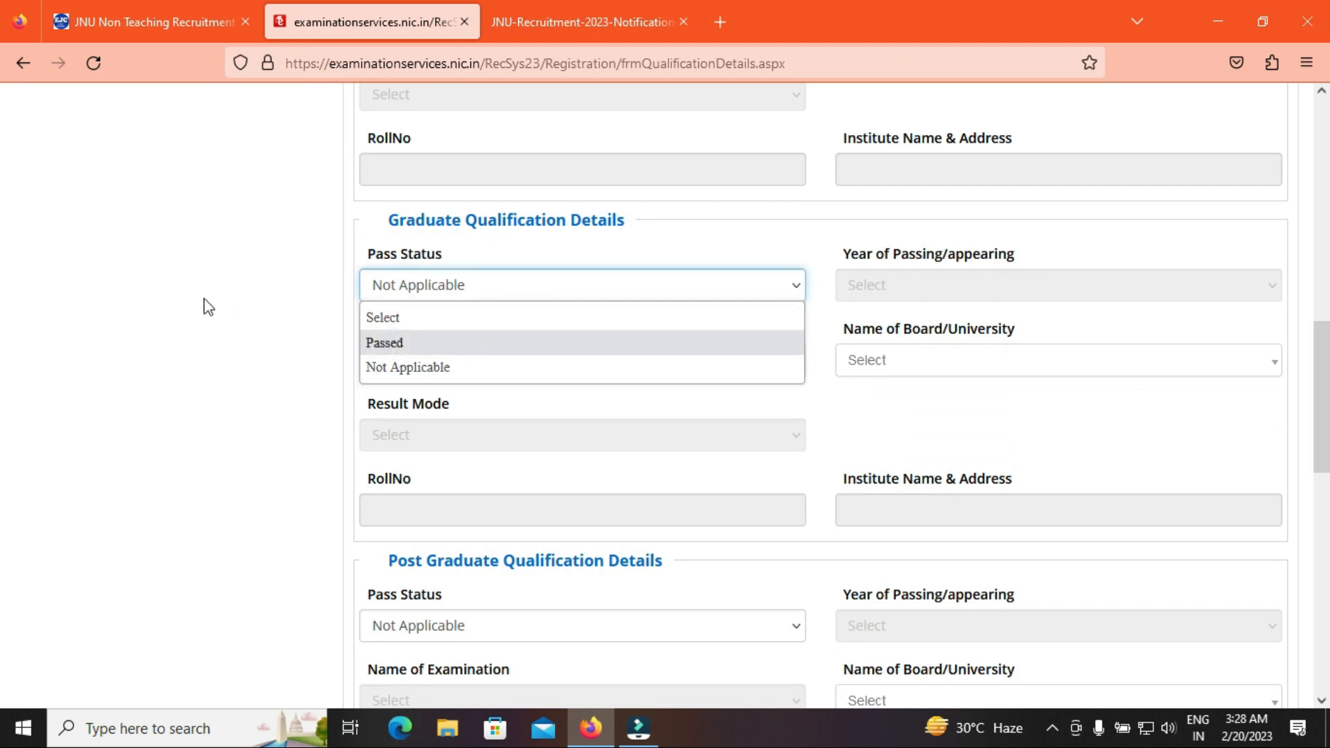
left_click(377, 369)
Save the Qualification Details section and confirm its submission
scroll(2, 409, "down", 5)
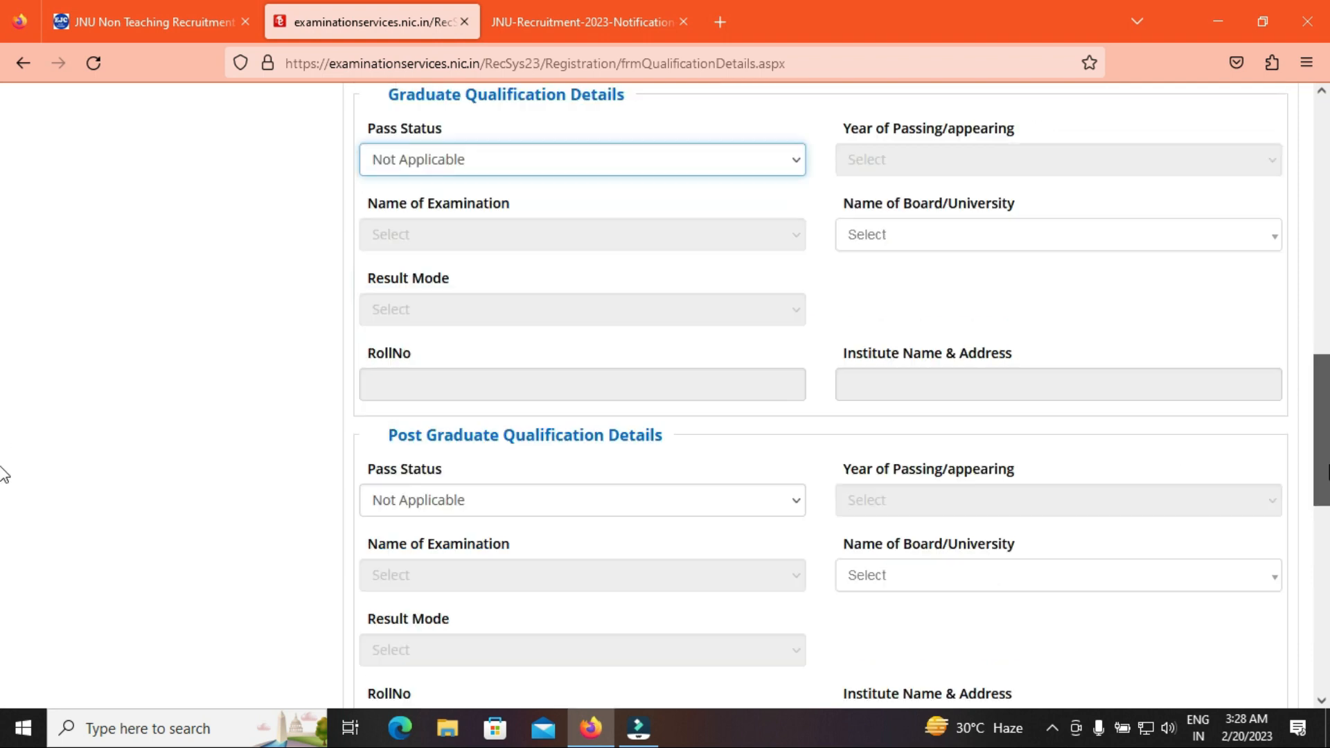
scroll(2, 563, "down", 5)
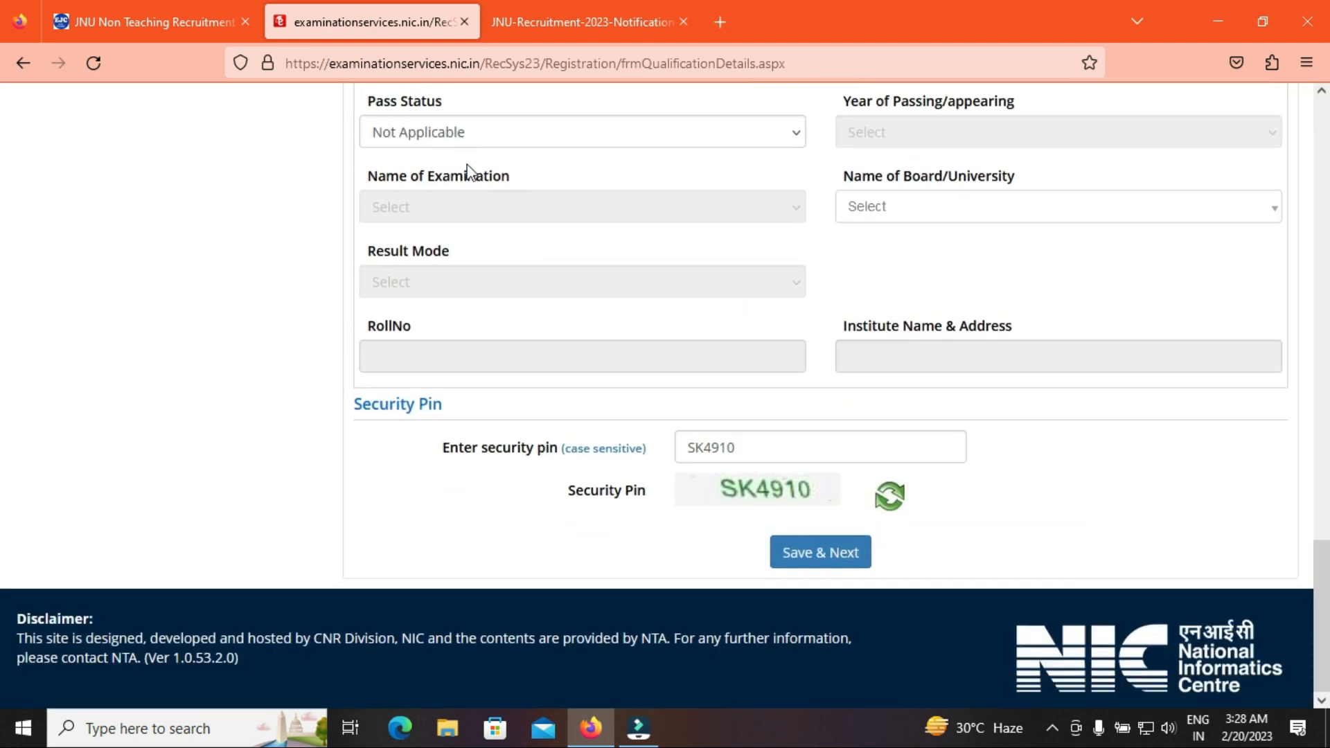
left_click(828, 554)
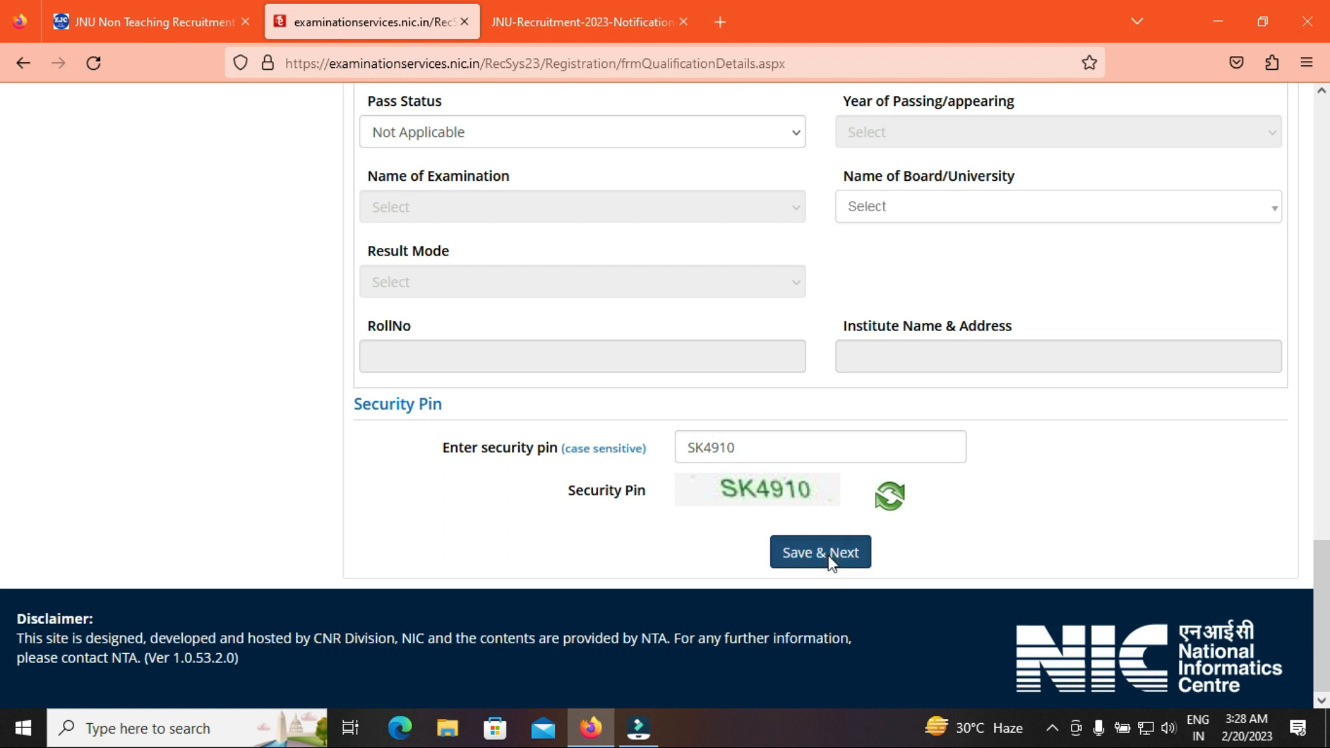
left_click(630, 438)
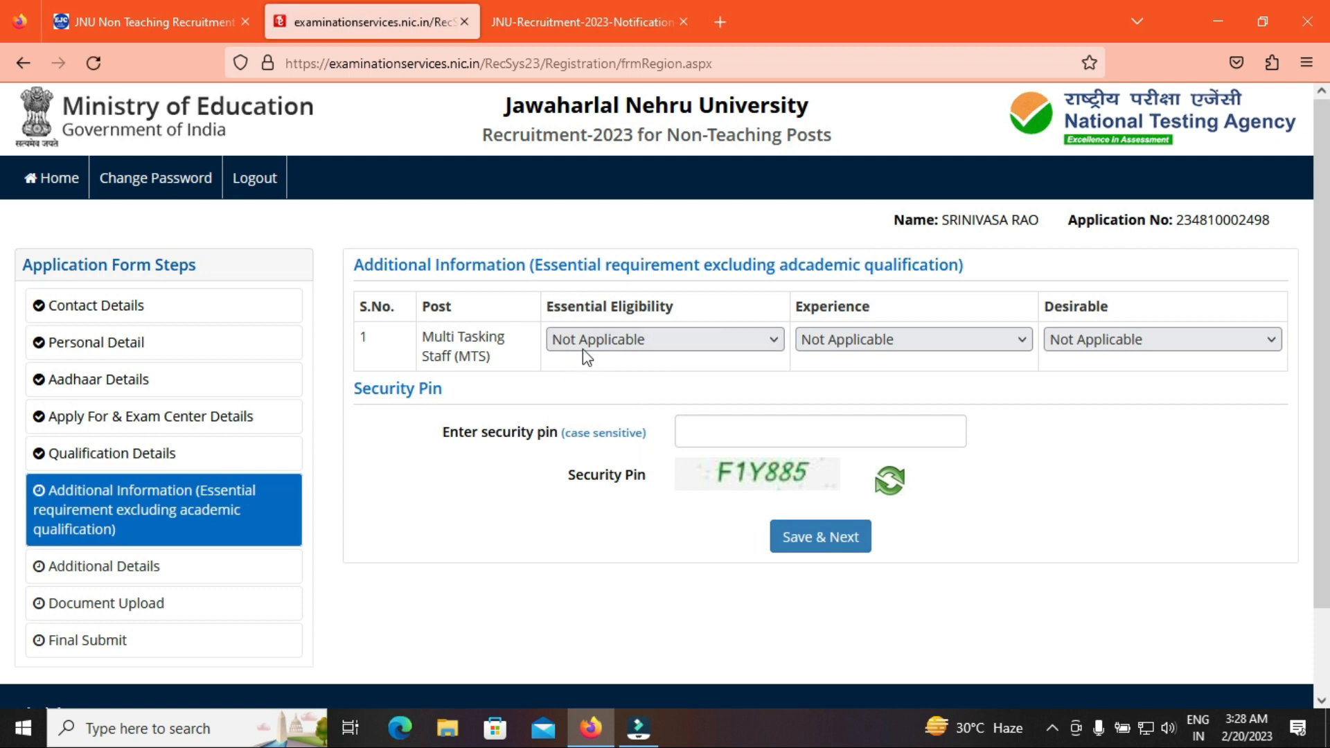
Check the Essential Eligibility and Experience options offered for the Multi Tasking Staff (MTS) post
left_click(599, 346)
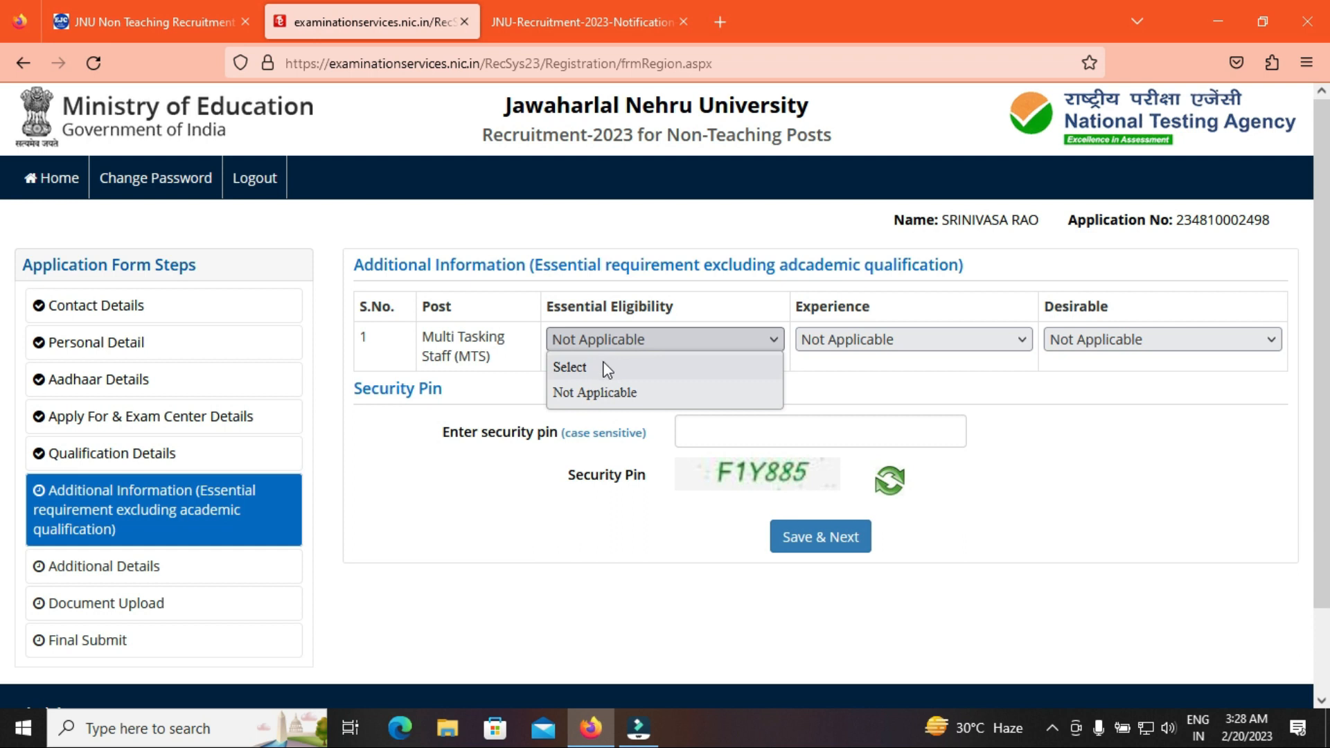
left_click(502, 376)
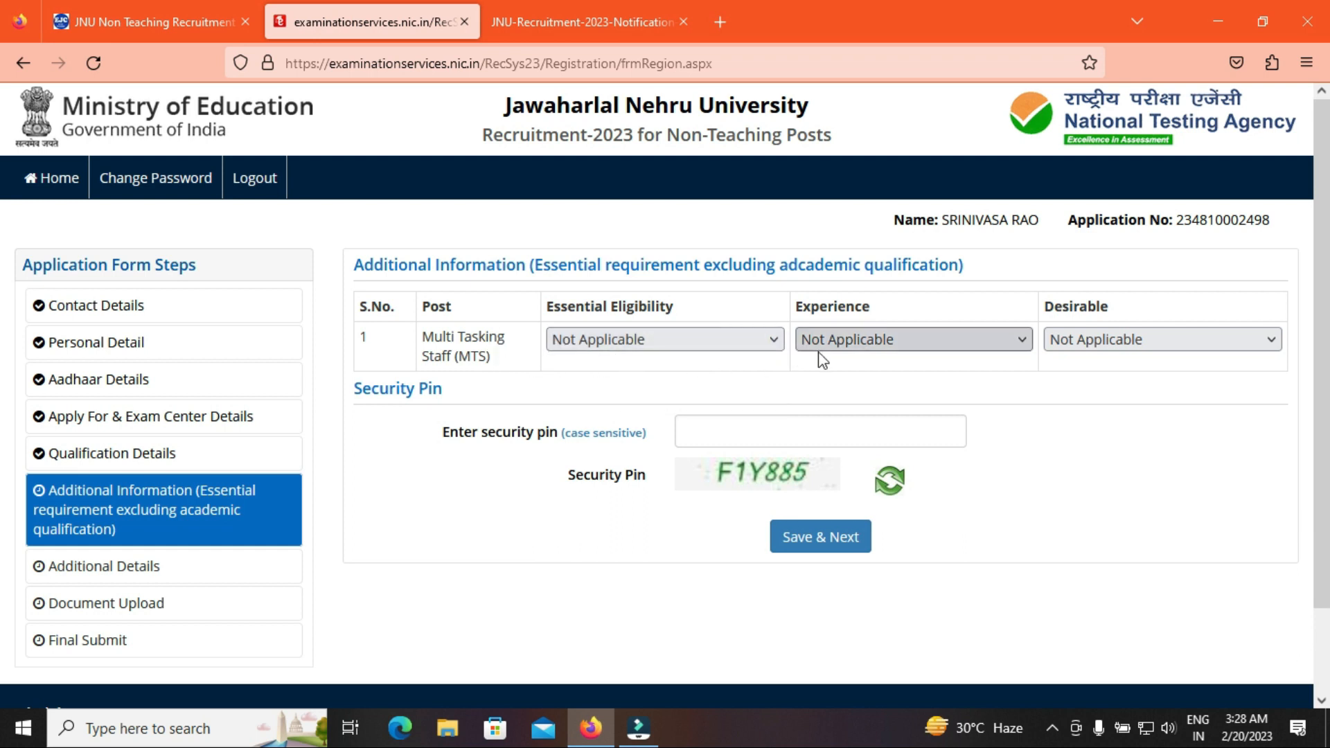
left_click(860, 347)
left_click(1095, 381)
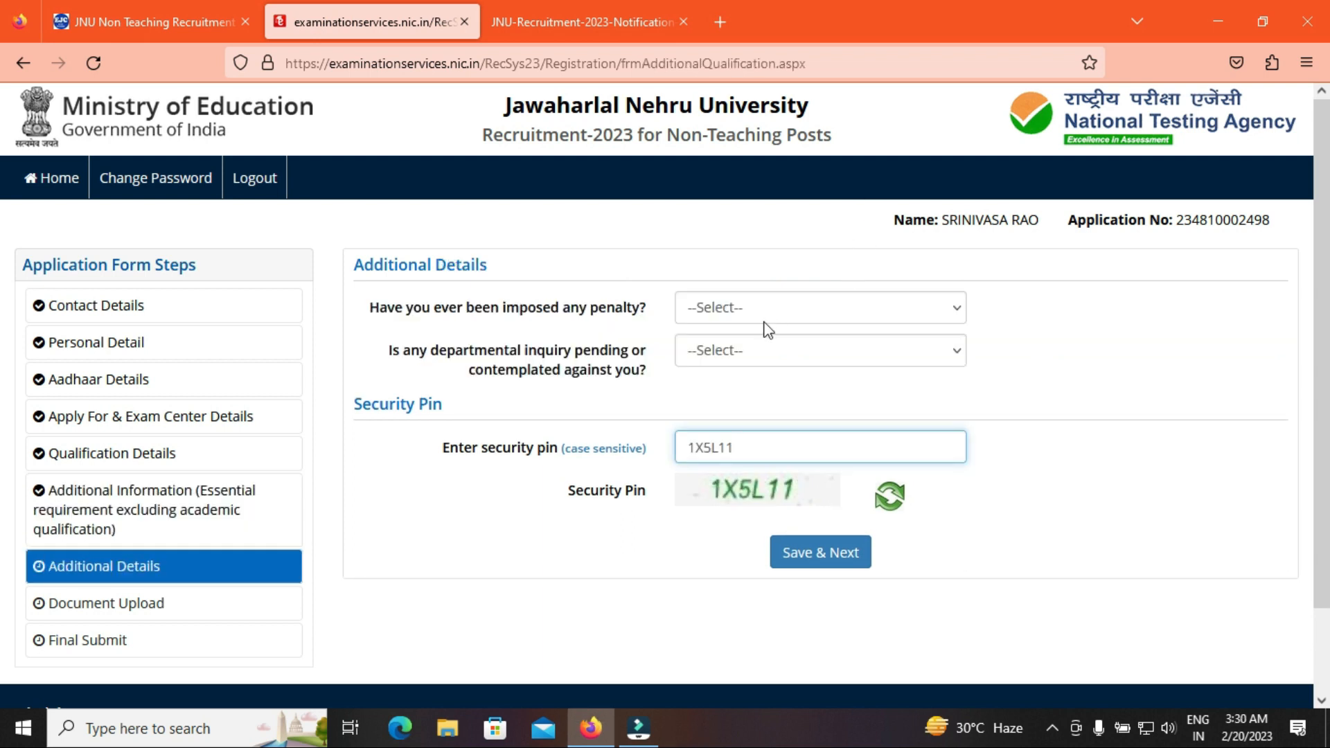
Answer No to the penalty and departmental inquiry questions, and save the Additional Details section with its submission confirmed
left_click(715, 322)
left_click(715, 387)
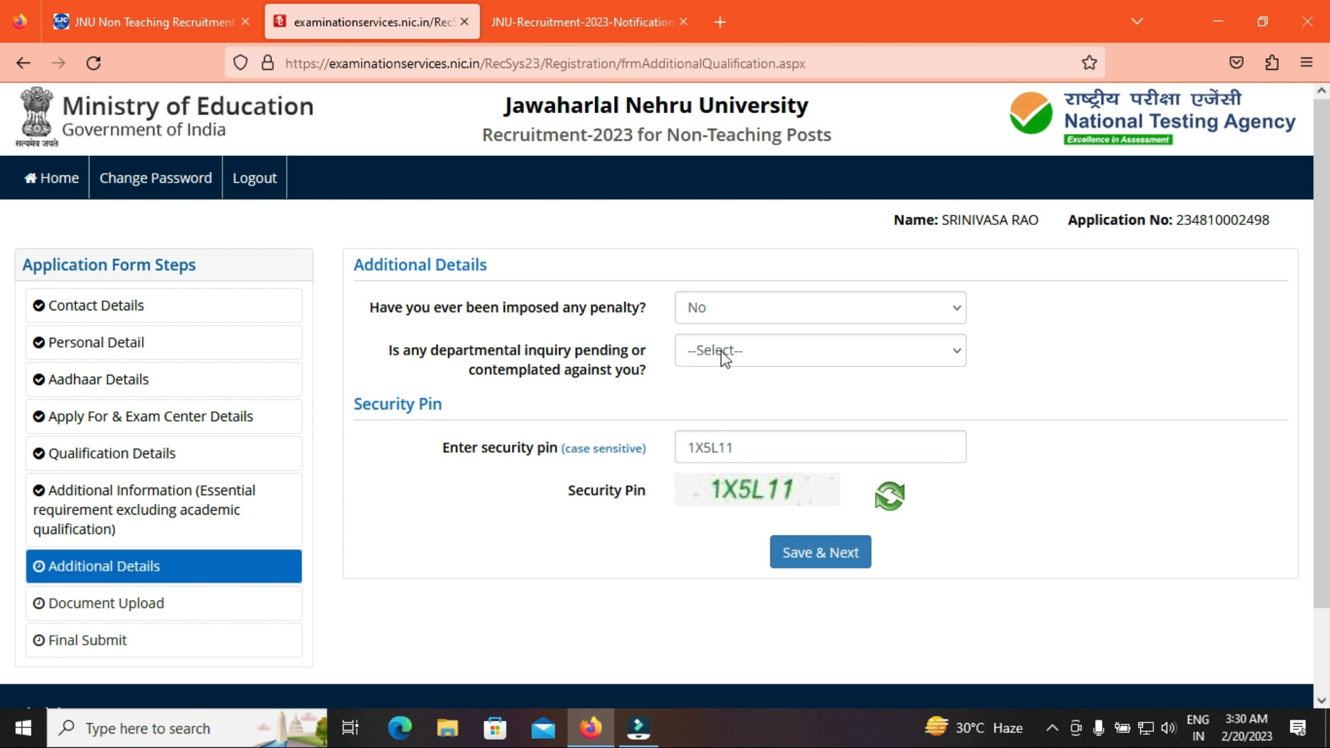
left_click(723, 353)
left_click(713, 432)
left_click(840, 558)
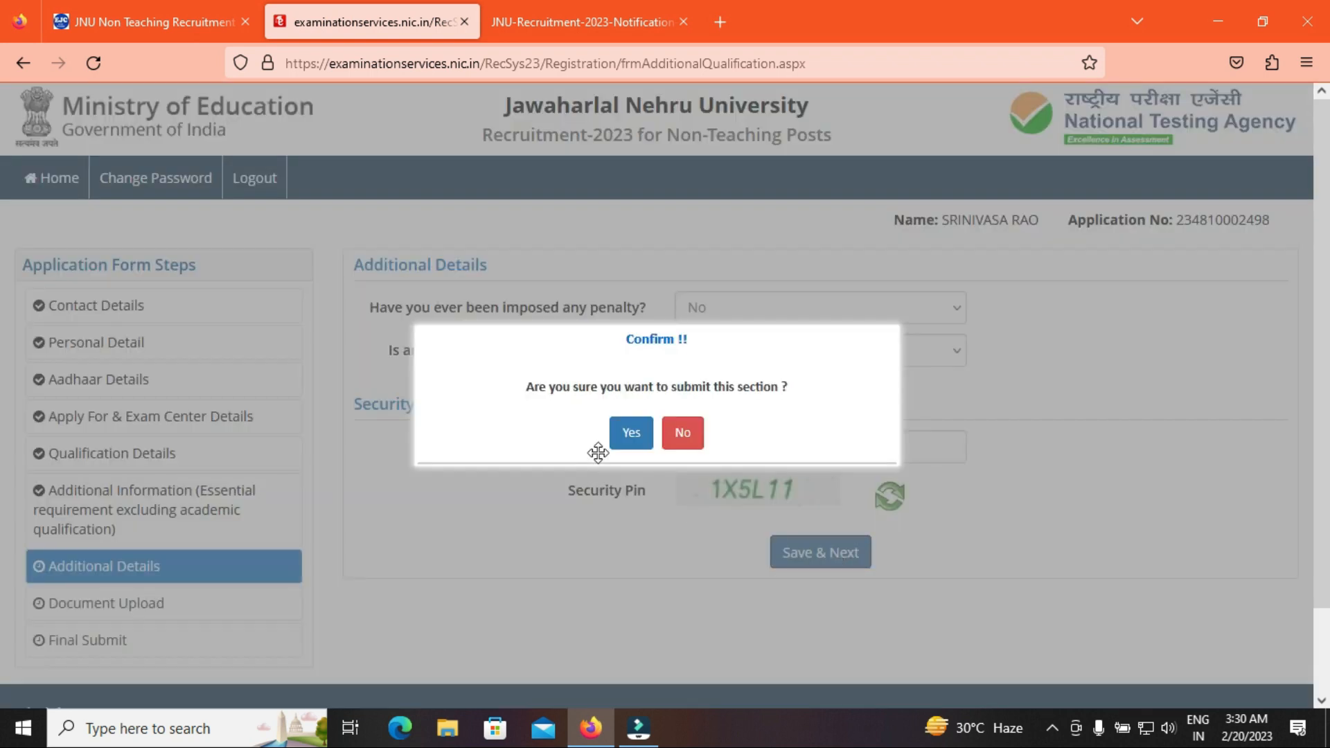
left_click(631, 434)
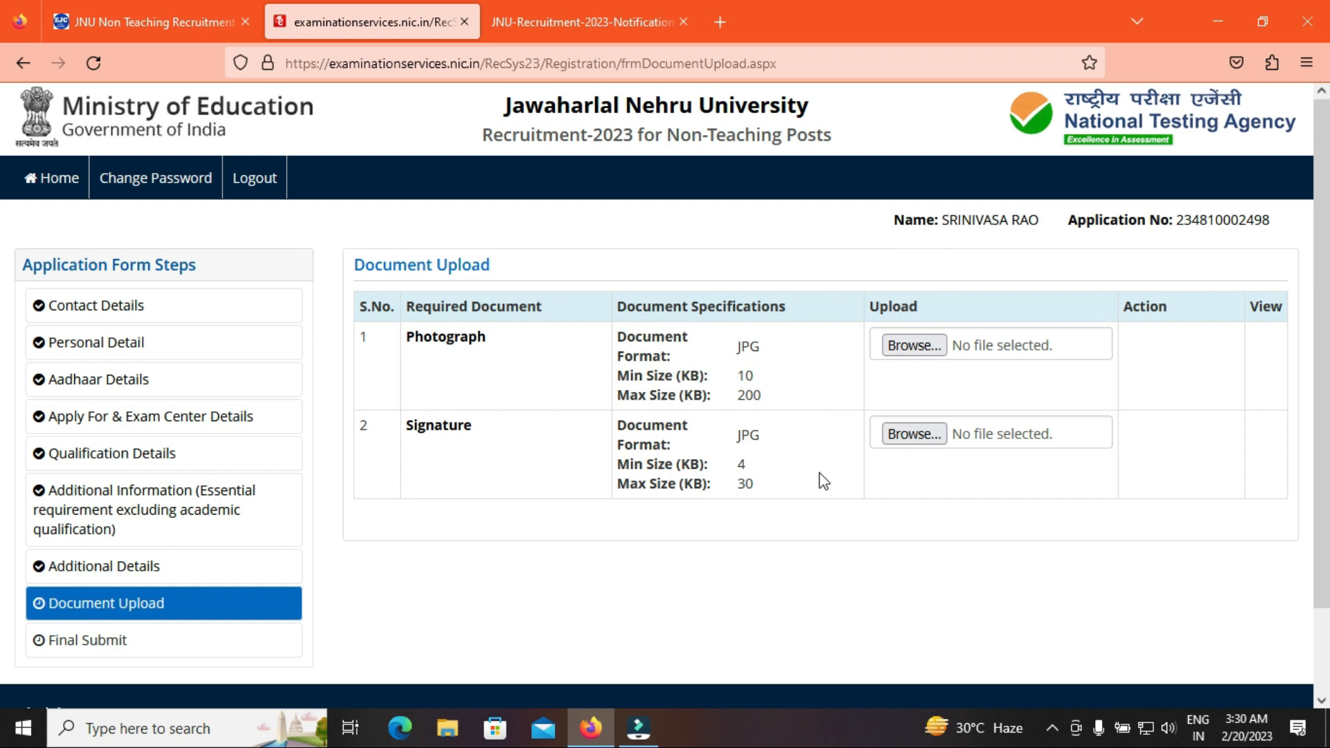
left_click(925, 350)
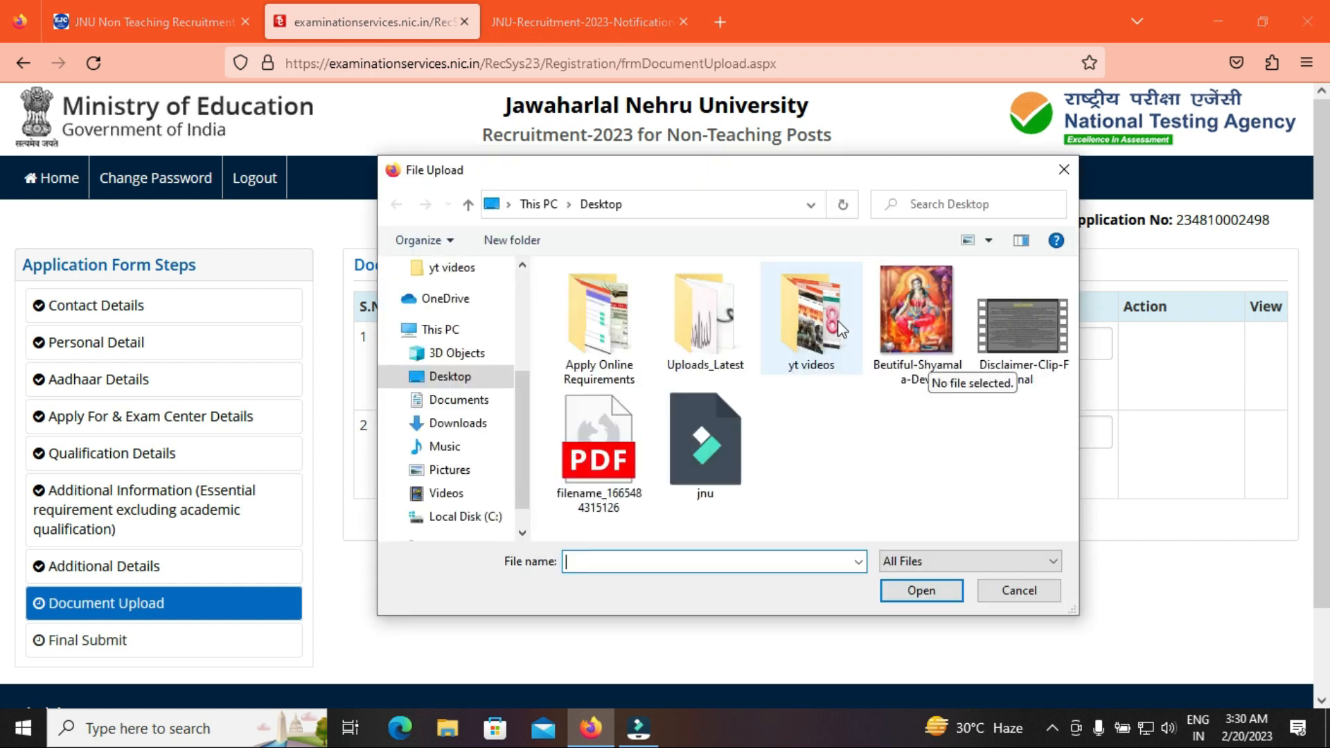
double_click(705, 319)
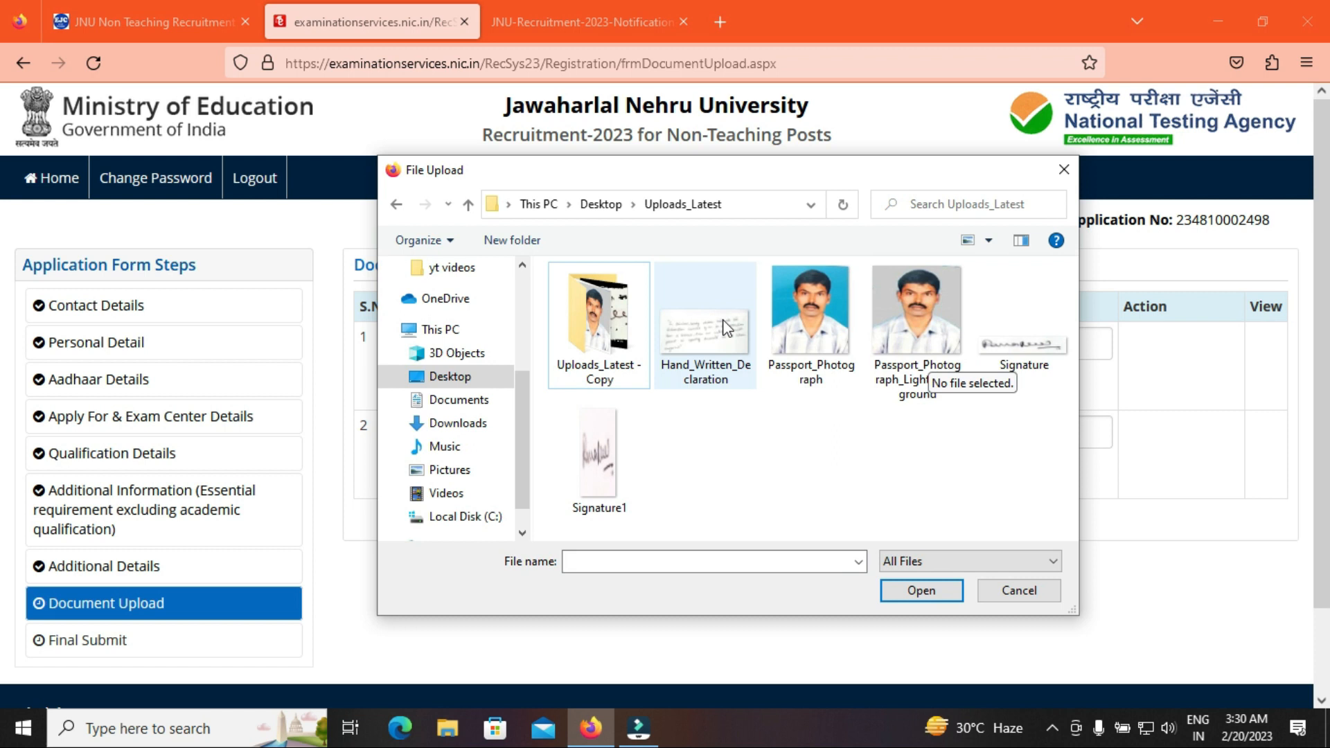
double_click(621, 337)
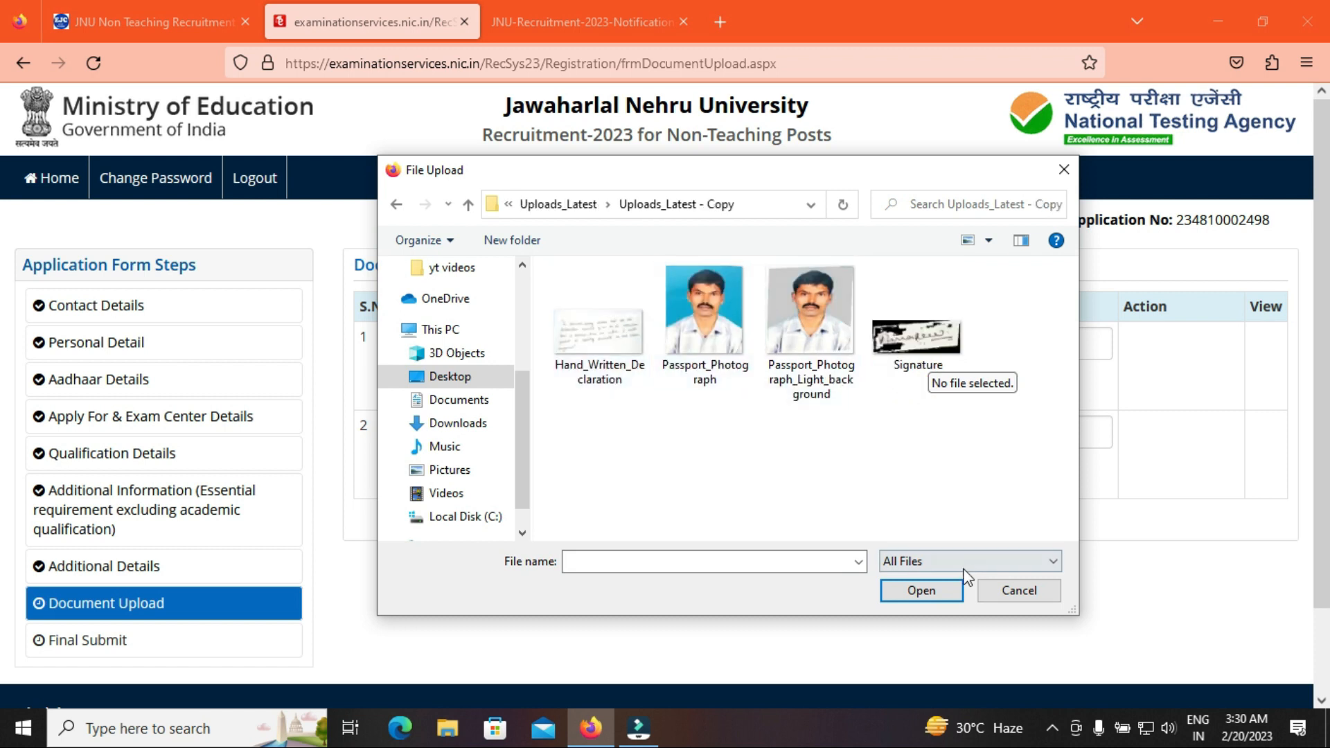
left_click(1014, 592)
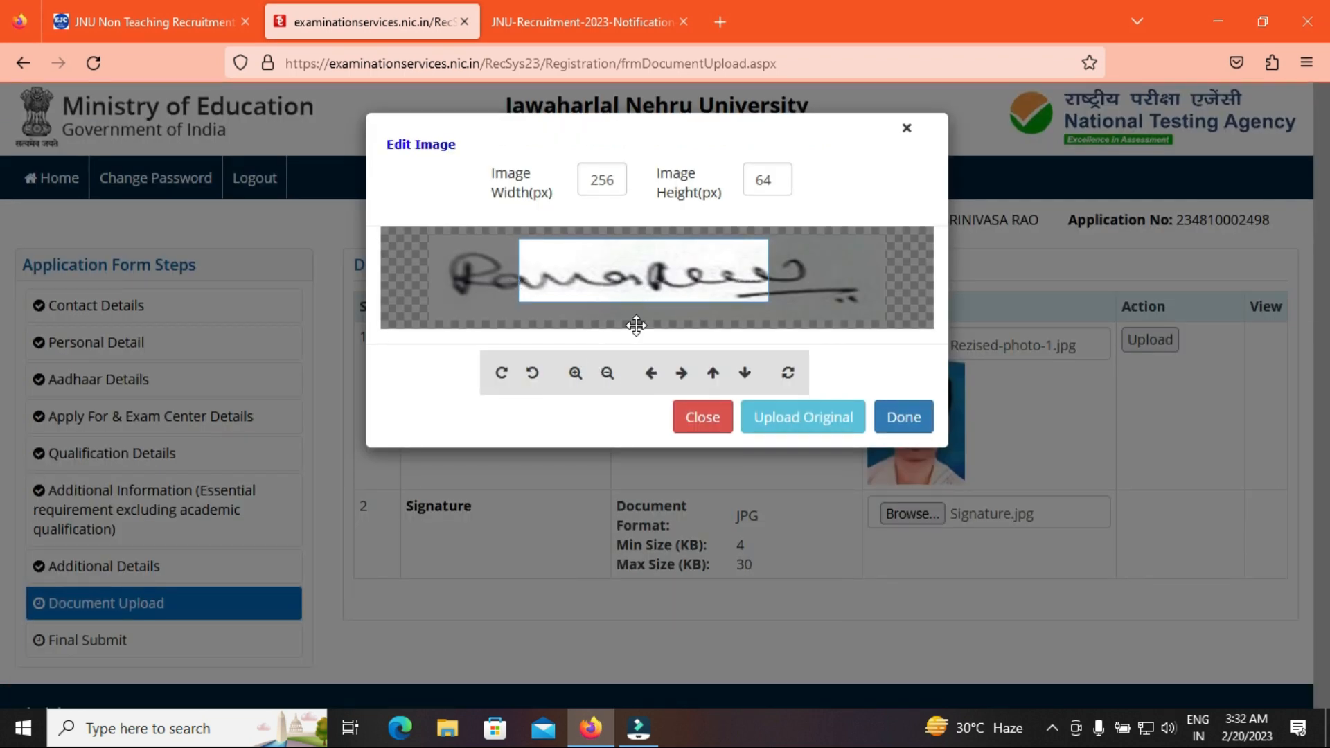
Zoom out the signature image and shift the crop area over the signature, and choose to upload the original image
left_click(609, 379)
left_click(609, 379)
left_click(609, 379)
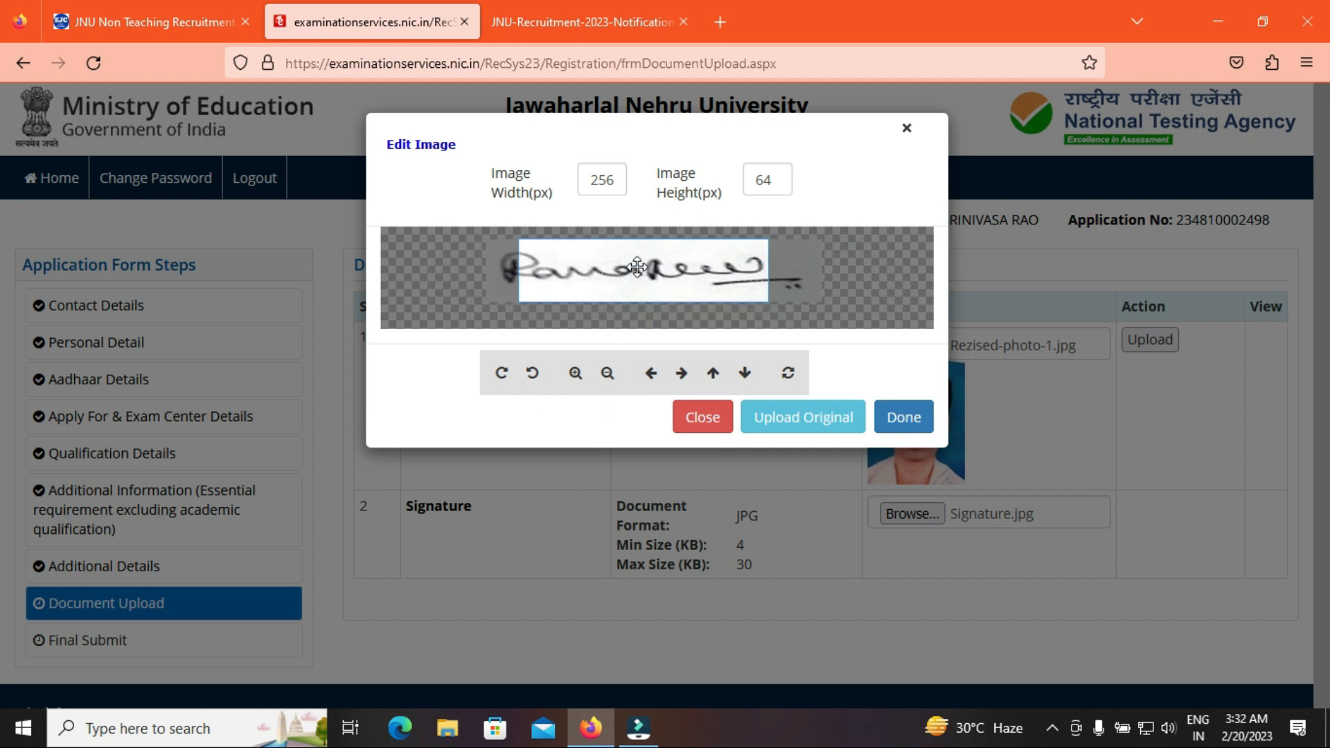
left_click_drag(636, 268, 613, 267)
mouse_move(735, 279)
left_mouse_down()
mouse_move(724, 281)
mouse_move(736, 284)
left_mouse_up()
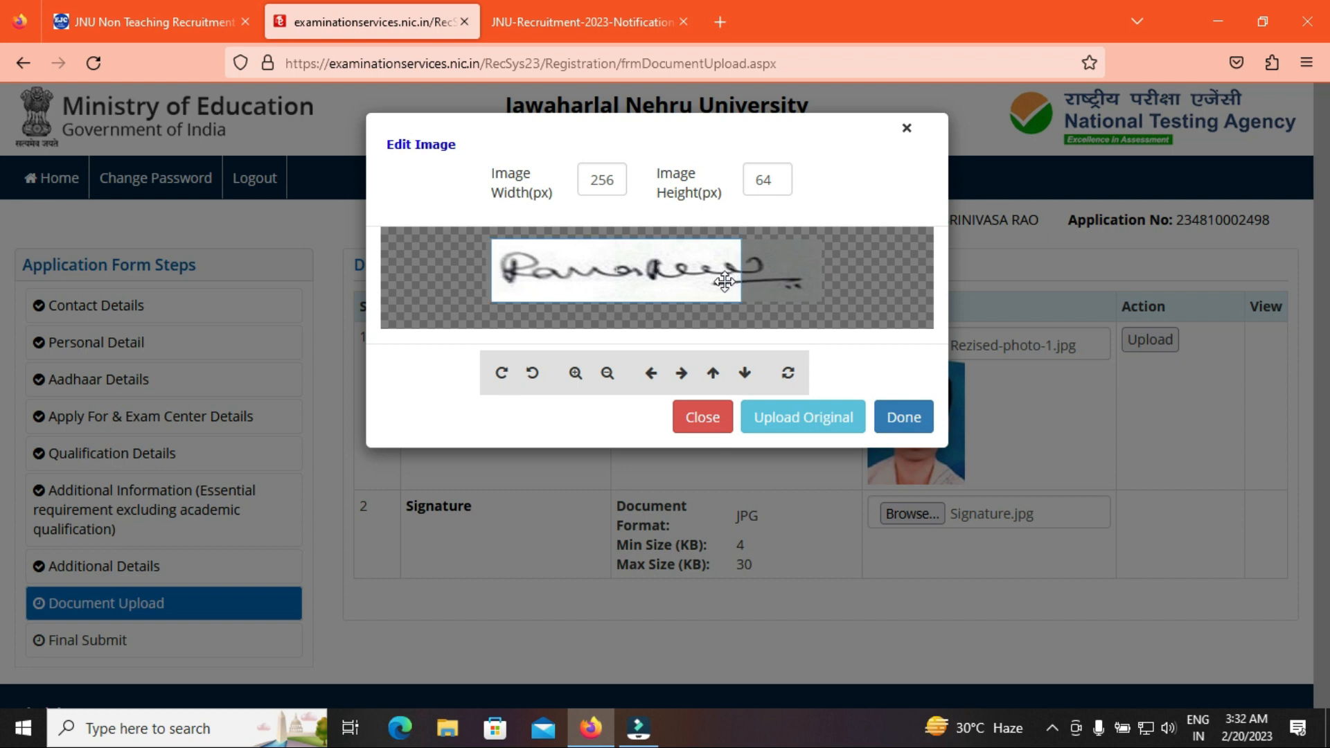
left_click(854, 416)
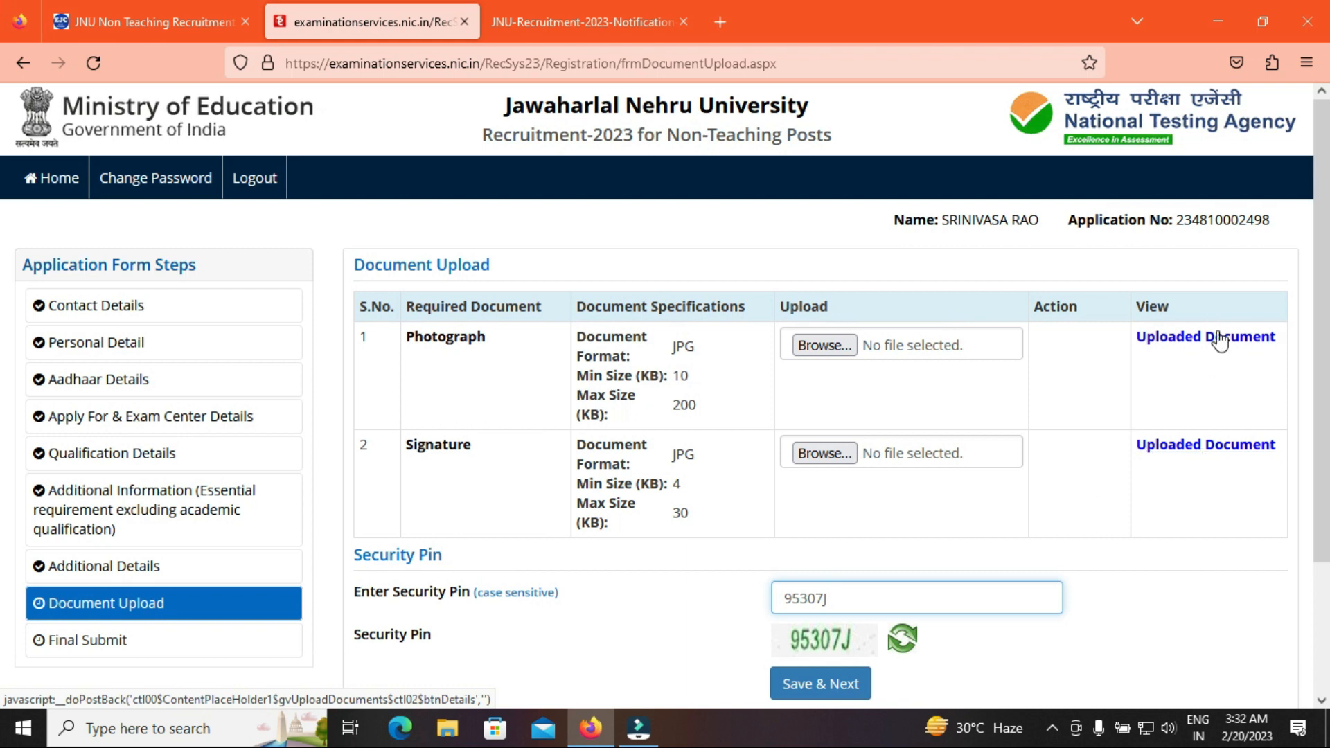
Save the Document Upload section and make the final submission of the application, confirming both
left_click(830, 685)
left_click(641, 428)
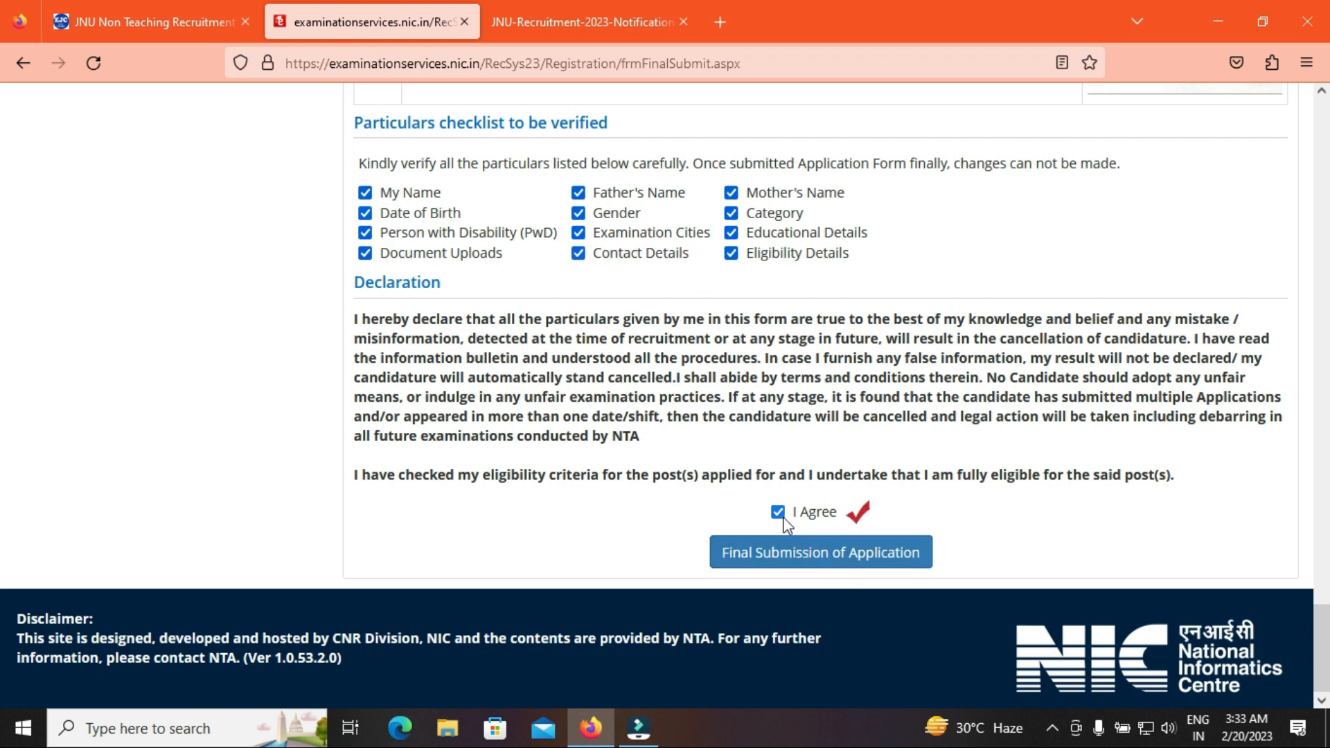
left_click(792, 553)
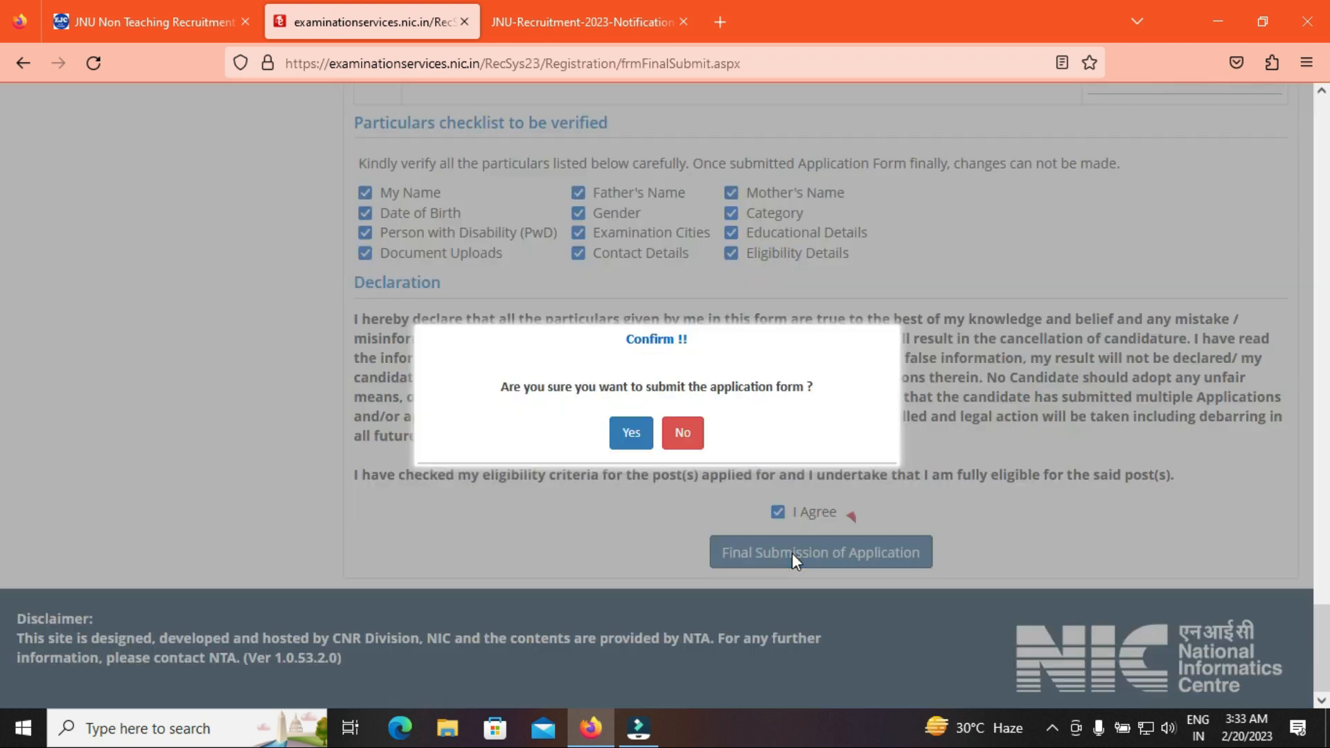
left_click(631, 433)
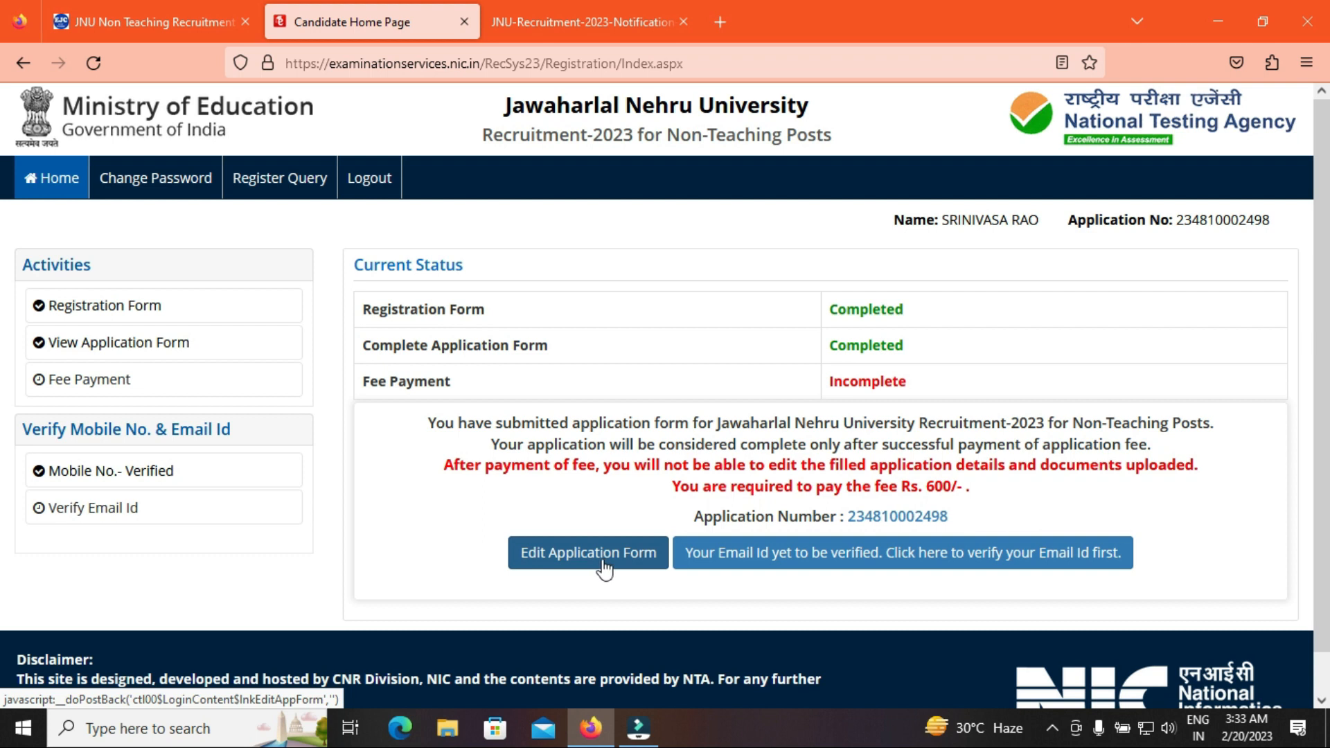
Open the verification page for the registered email ID and select its security pin field
left_click(948, 556)
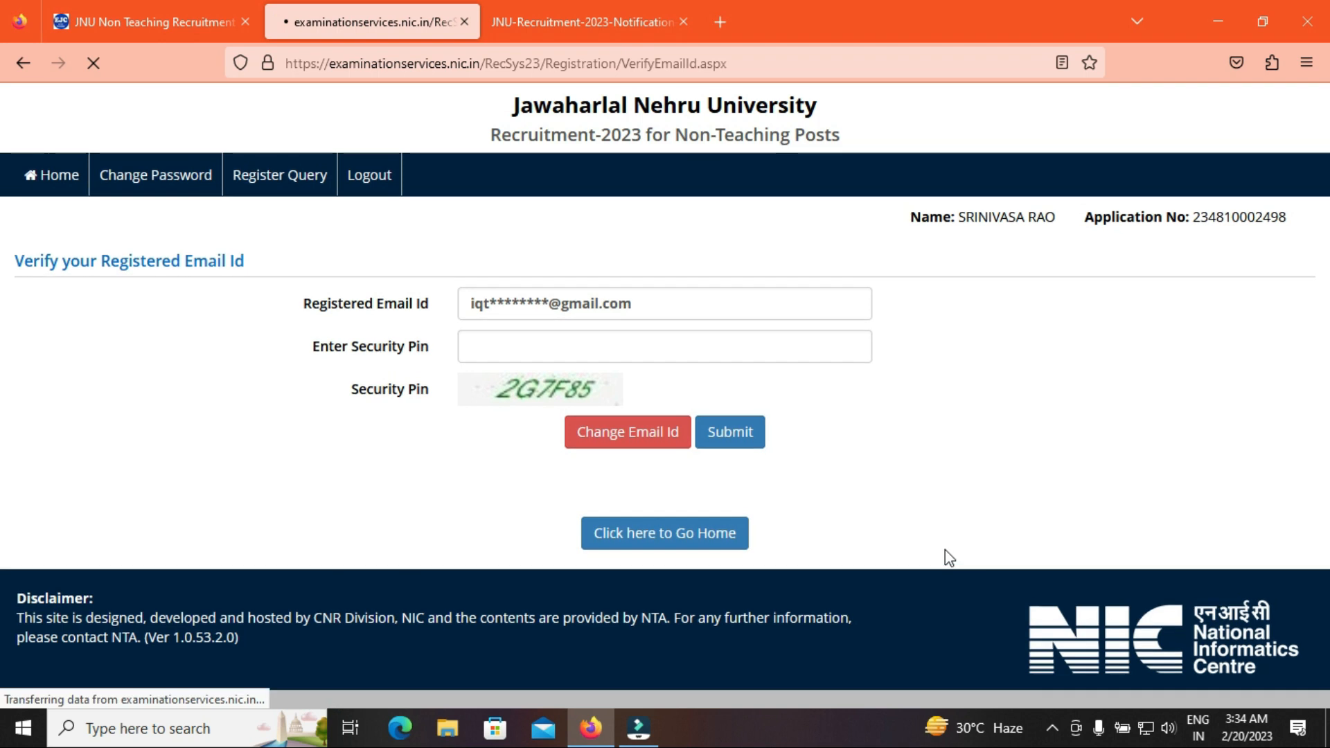
left_click(588, 337)
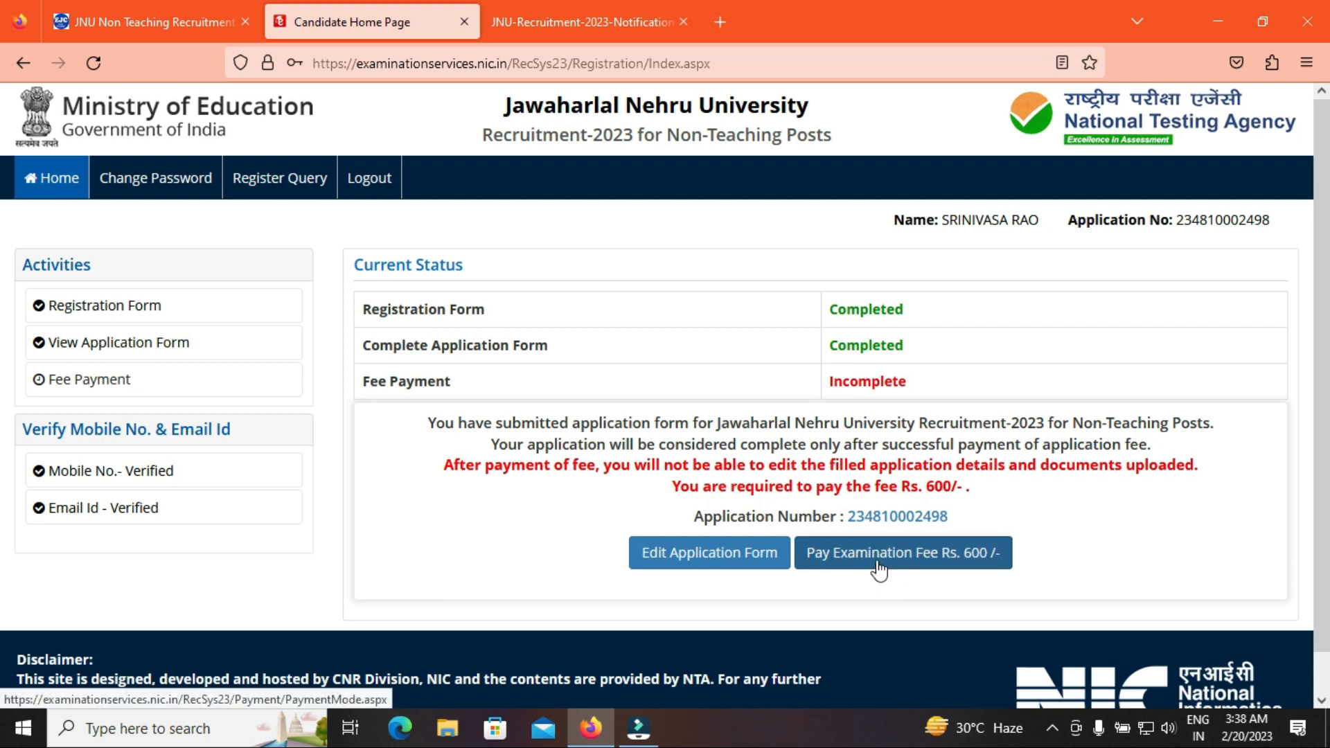
Start the Rs. 600 examination fee payment using the Online Payment mode and SBI MOPS as the payment provider
left_click(879, 569)
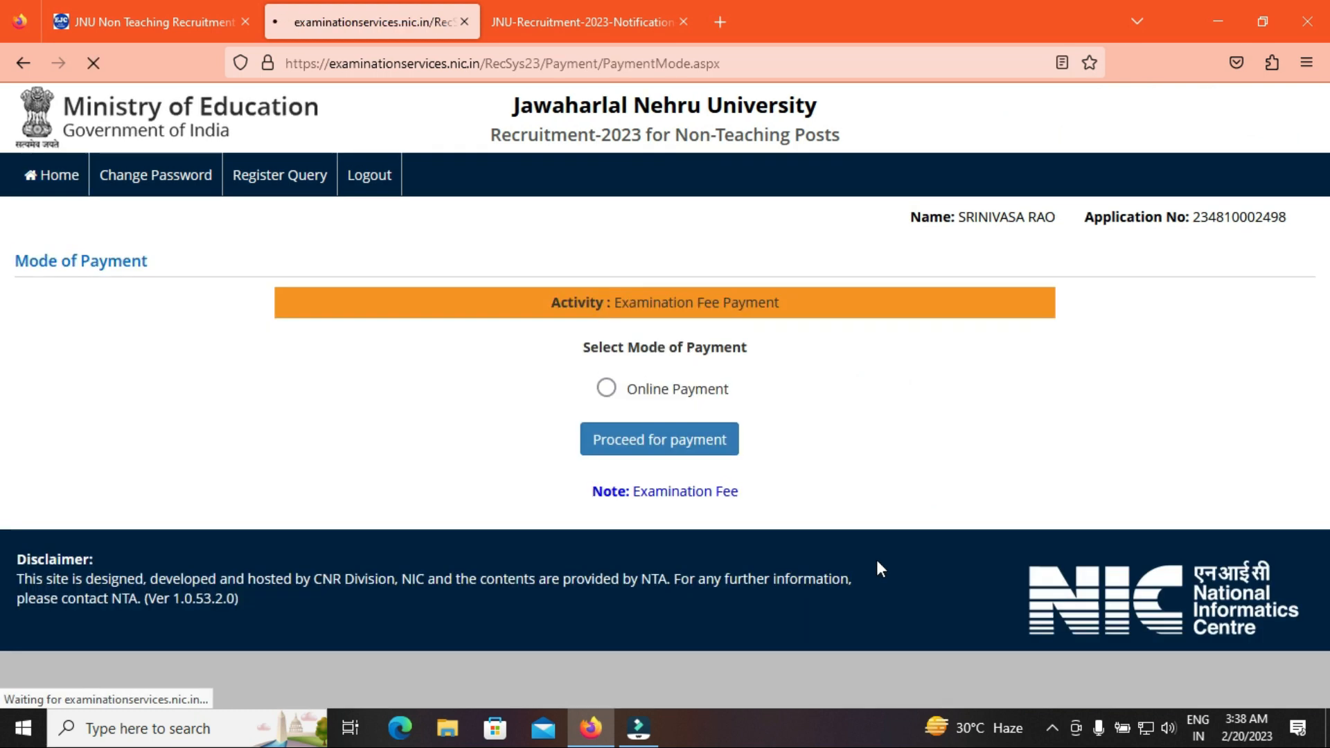
left_click(605, 392)
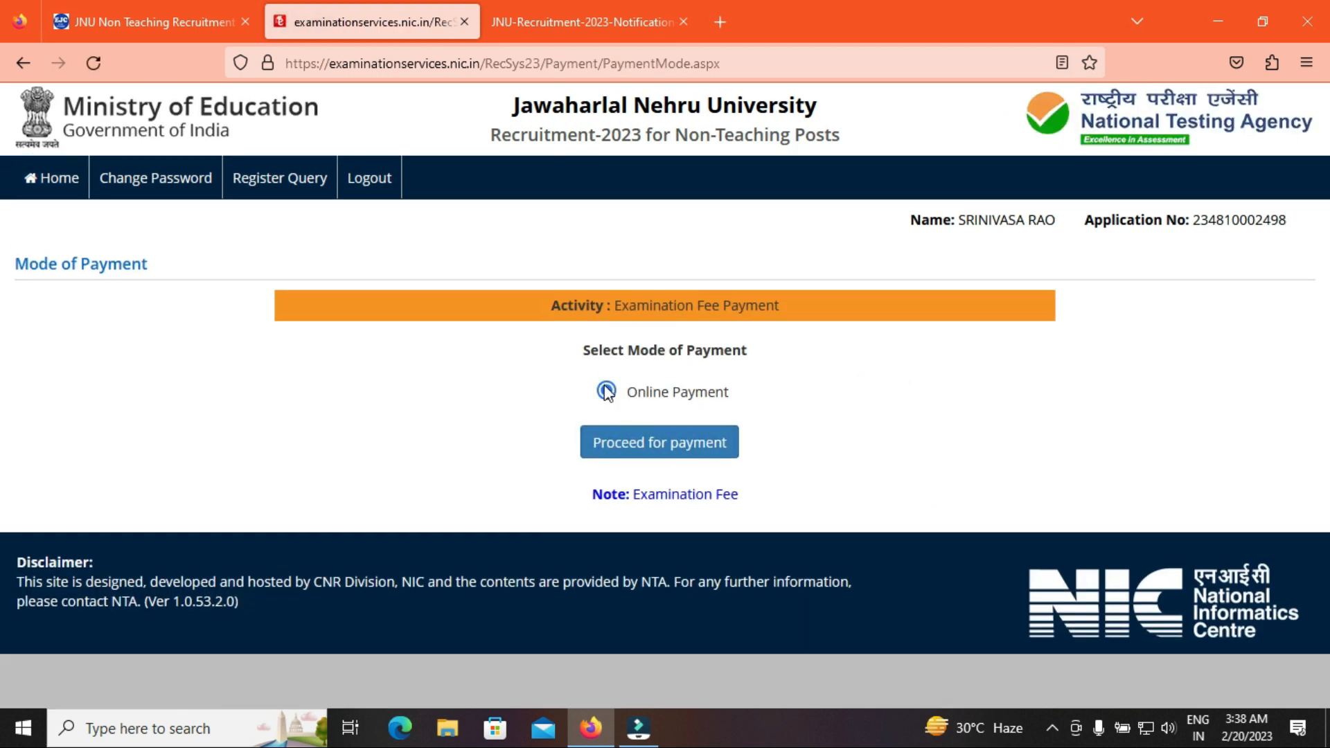
left_click(636, 447)
left_click(751, 430)
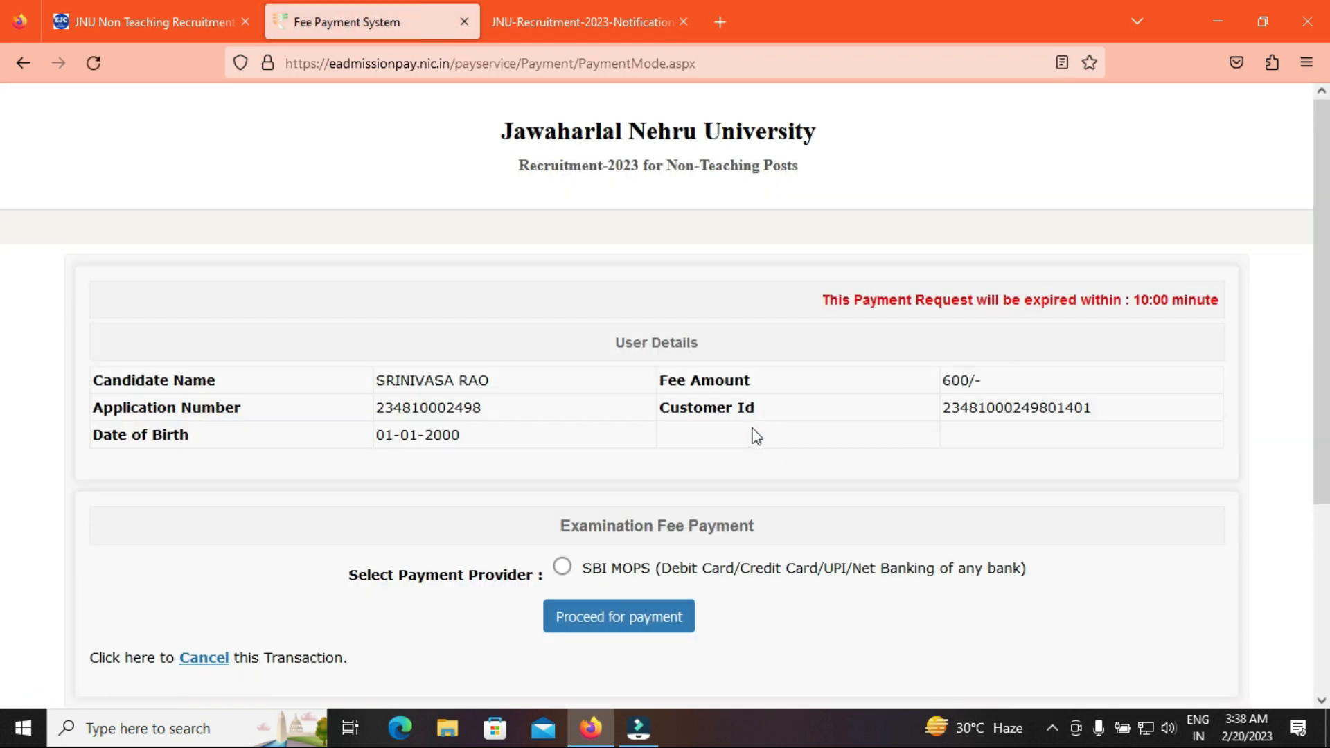
scroll(7, 416, "down", 3)
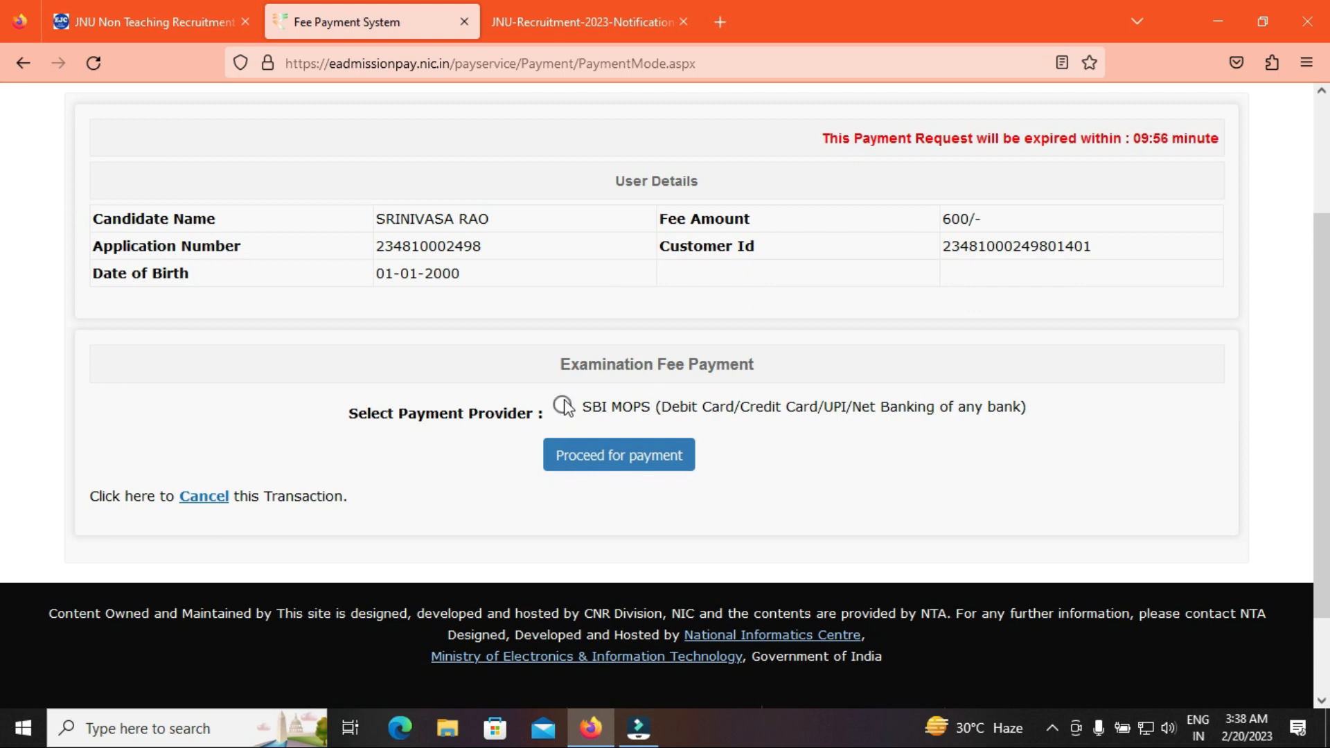
left_click(585, 456)
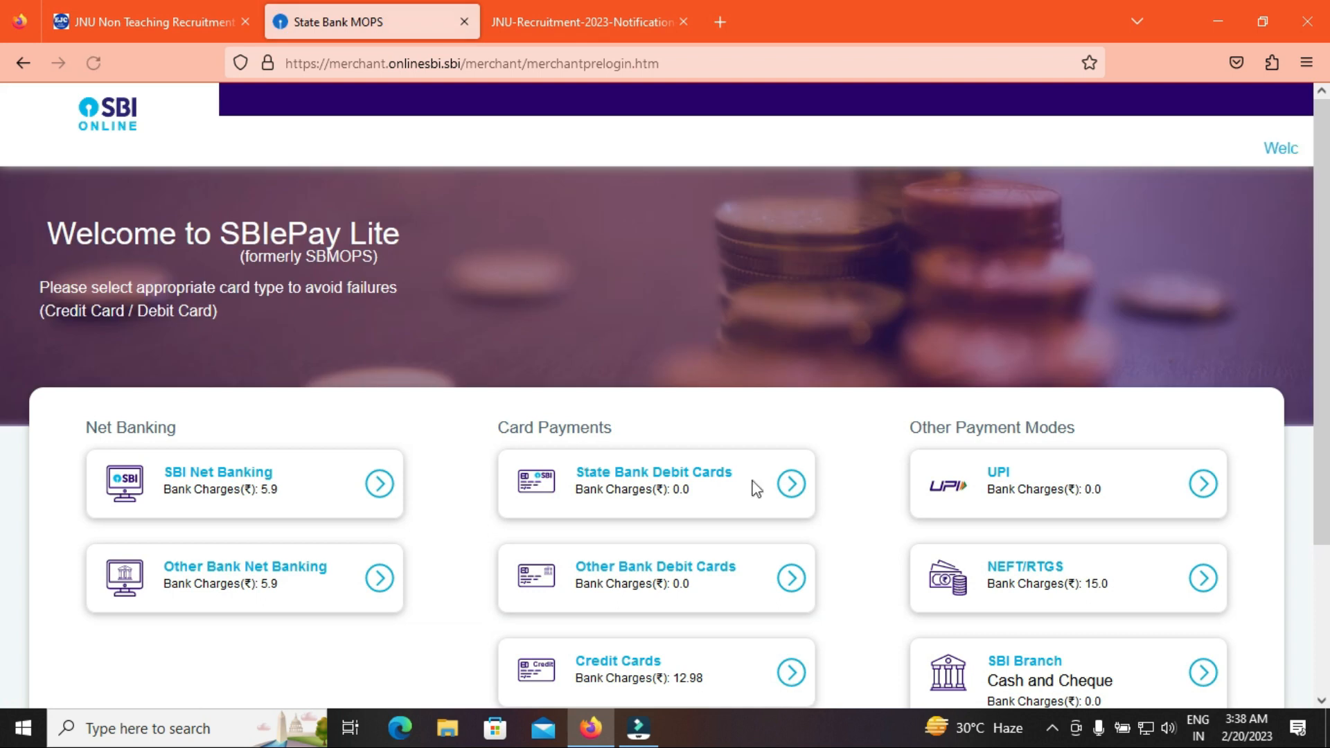
Choose Other Bank Debit Cards as the payment method and confirm the payment details
scroll(3, 354, "down", 2)
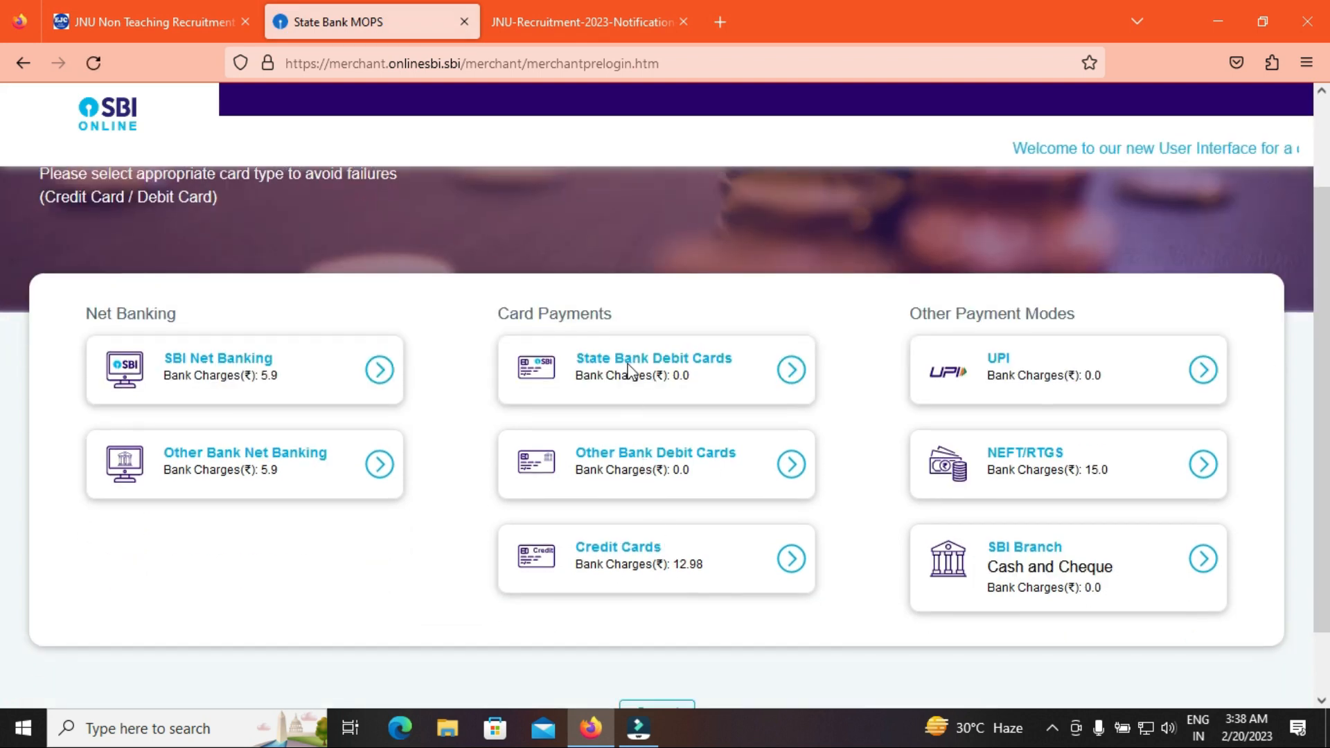
left_click(641, 462)
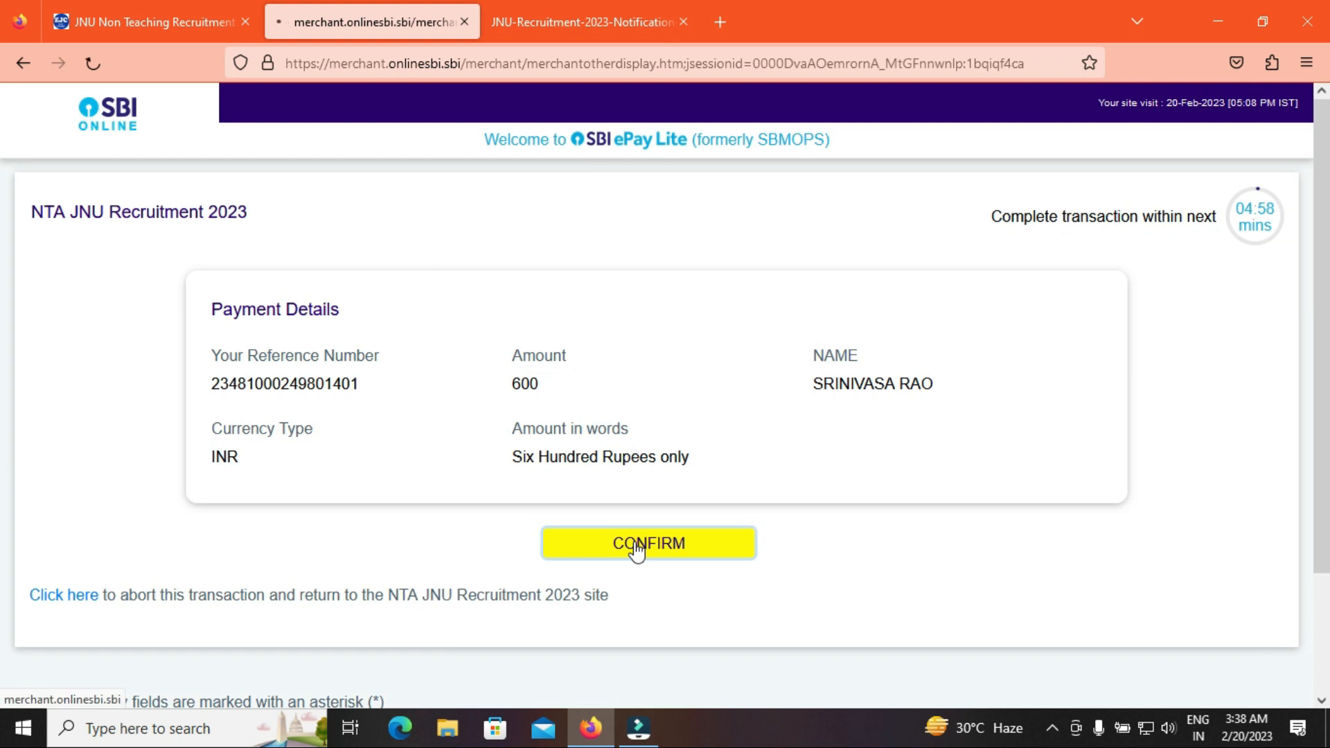
left_click(634, 546)
left_click(646, 556)
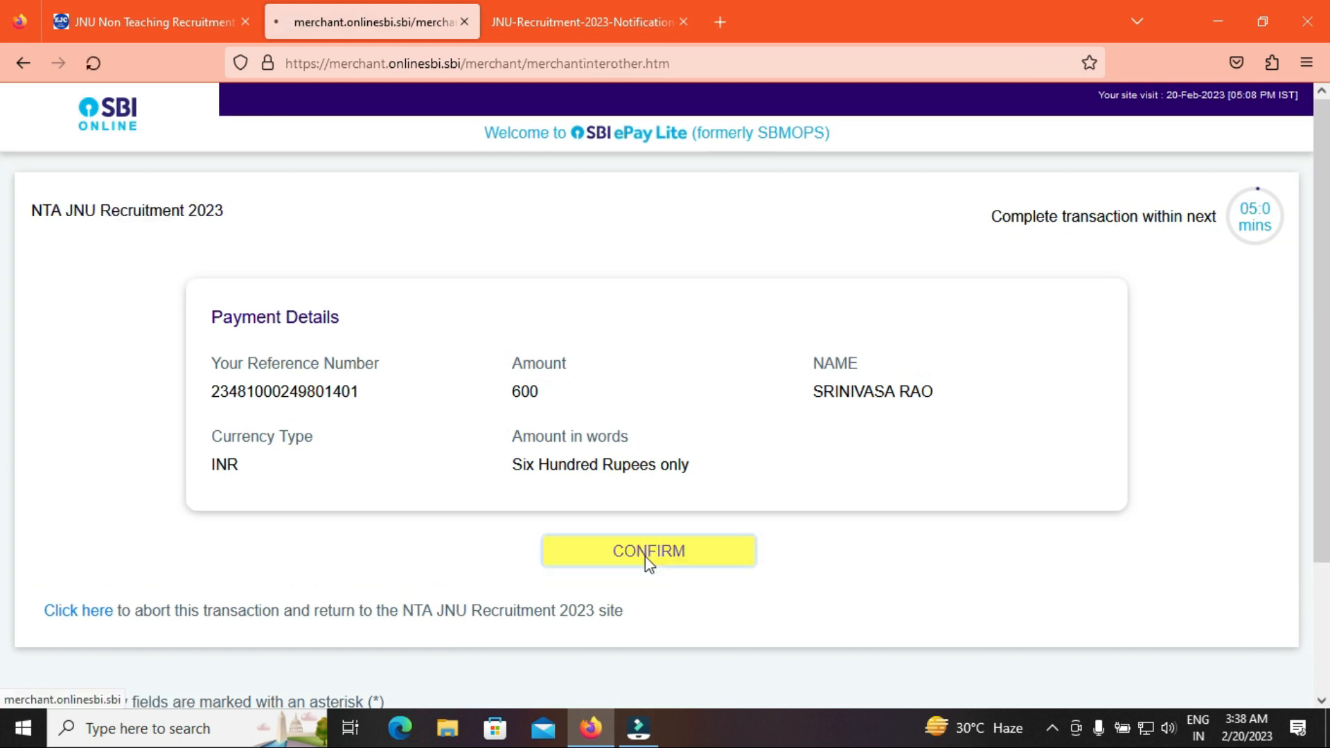